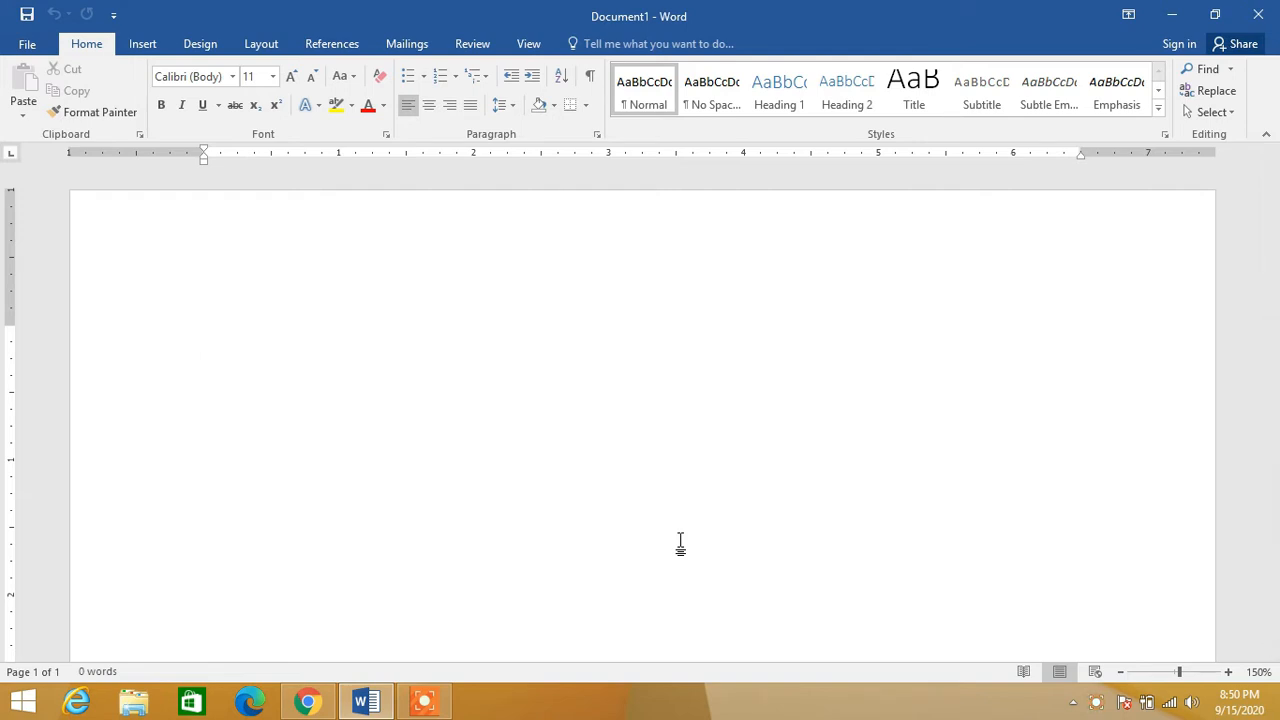
- Open the dialog for inserting a picture from the computer and move it lower on the screen
click(148, 43)
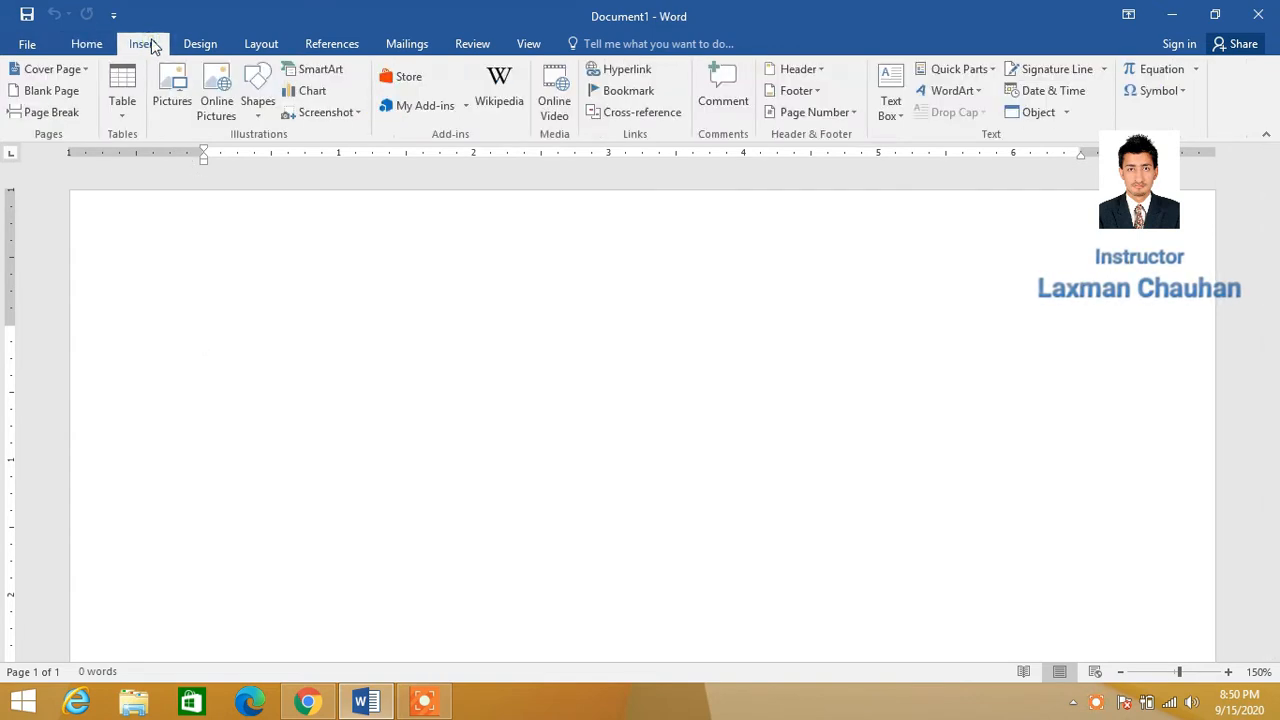
click(172, 88)
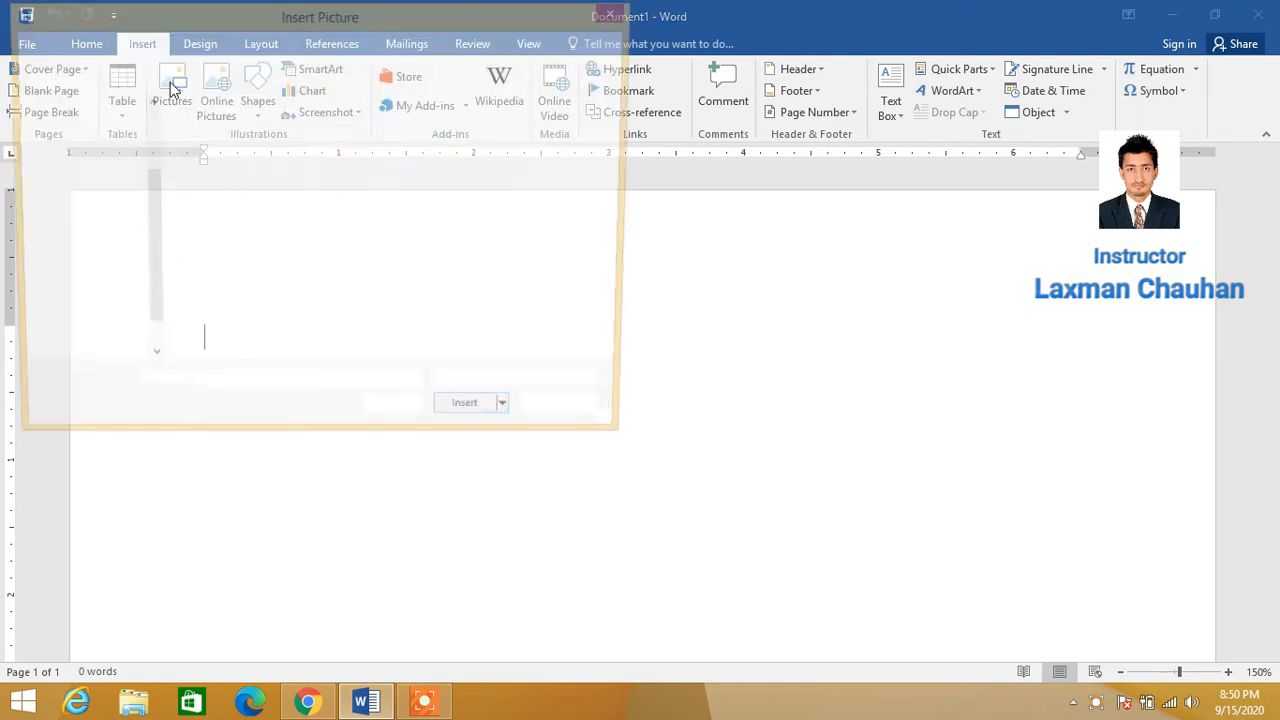
drag(226, 17, 293, 80)
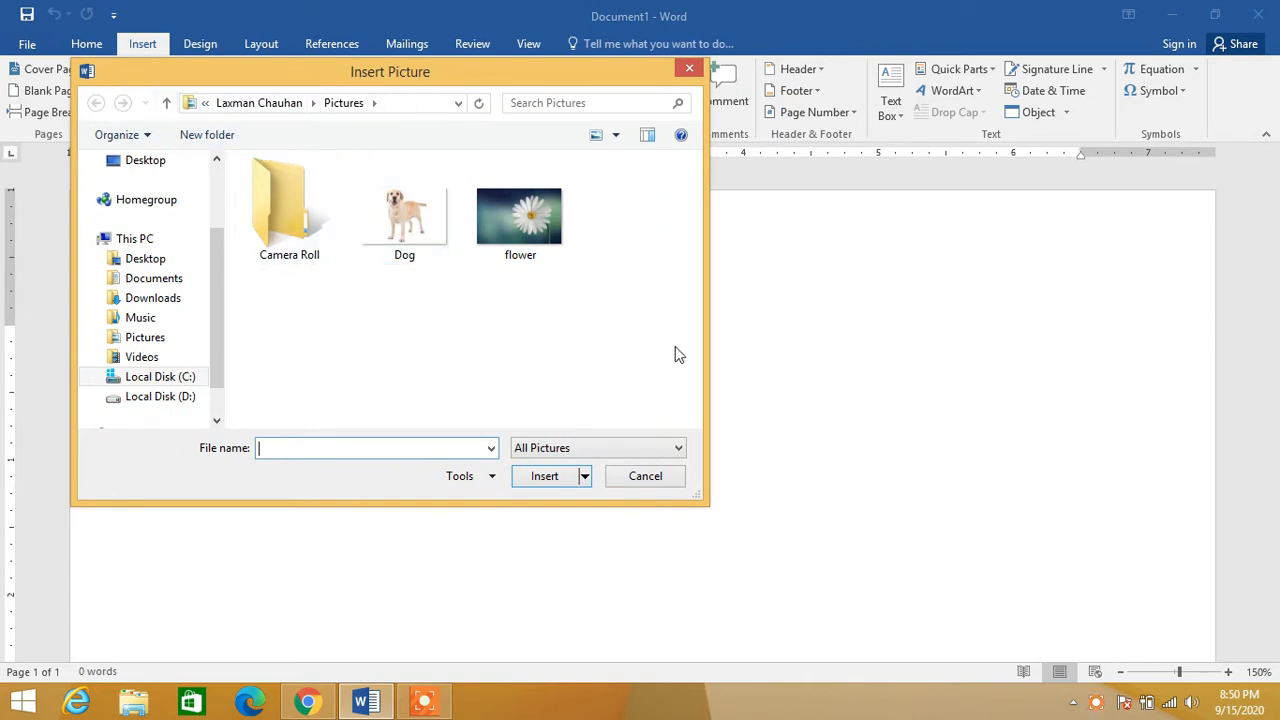
- Filter the listed picture files by JPEG File Interchange Format, Windows Bitmap and Tag Image File Format in turn
click(608, 450)
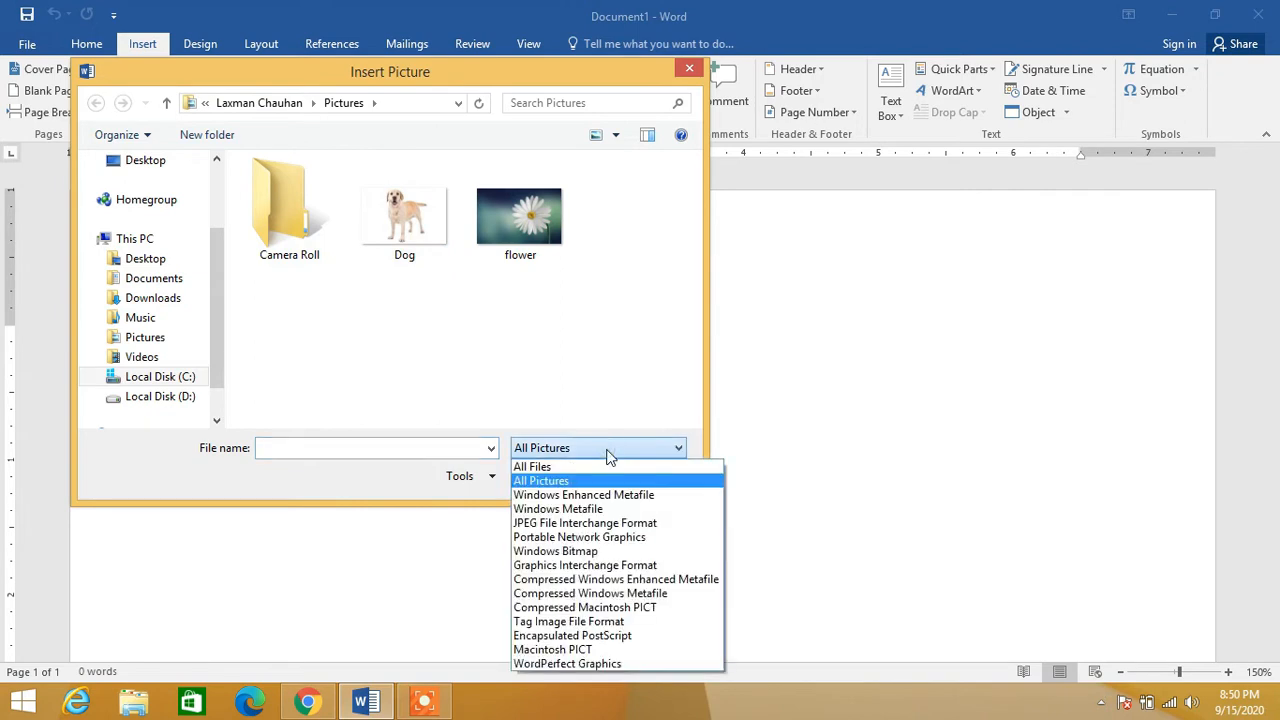
click(608, 452)
click(610, 456)
click(598, 523)
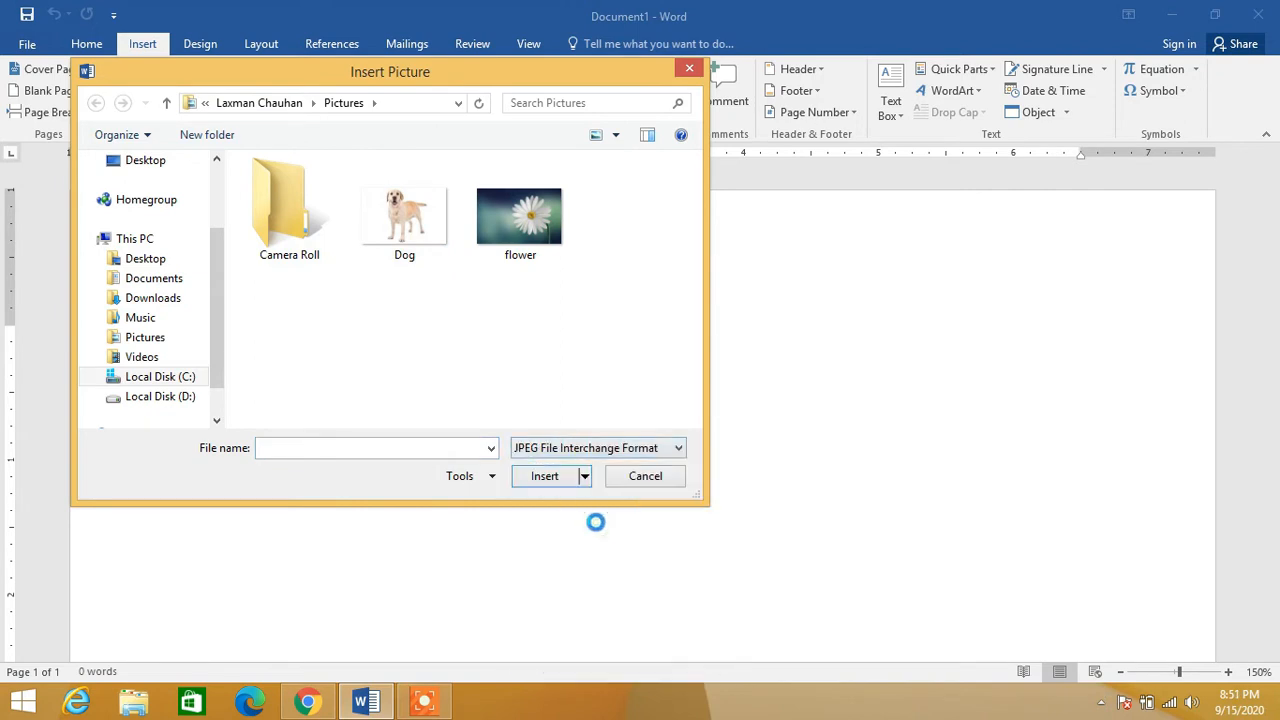
click(600, 450)
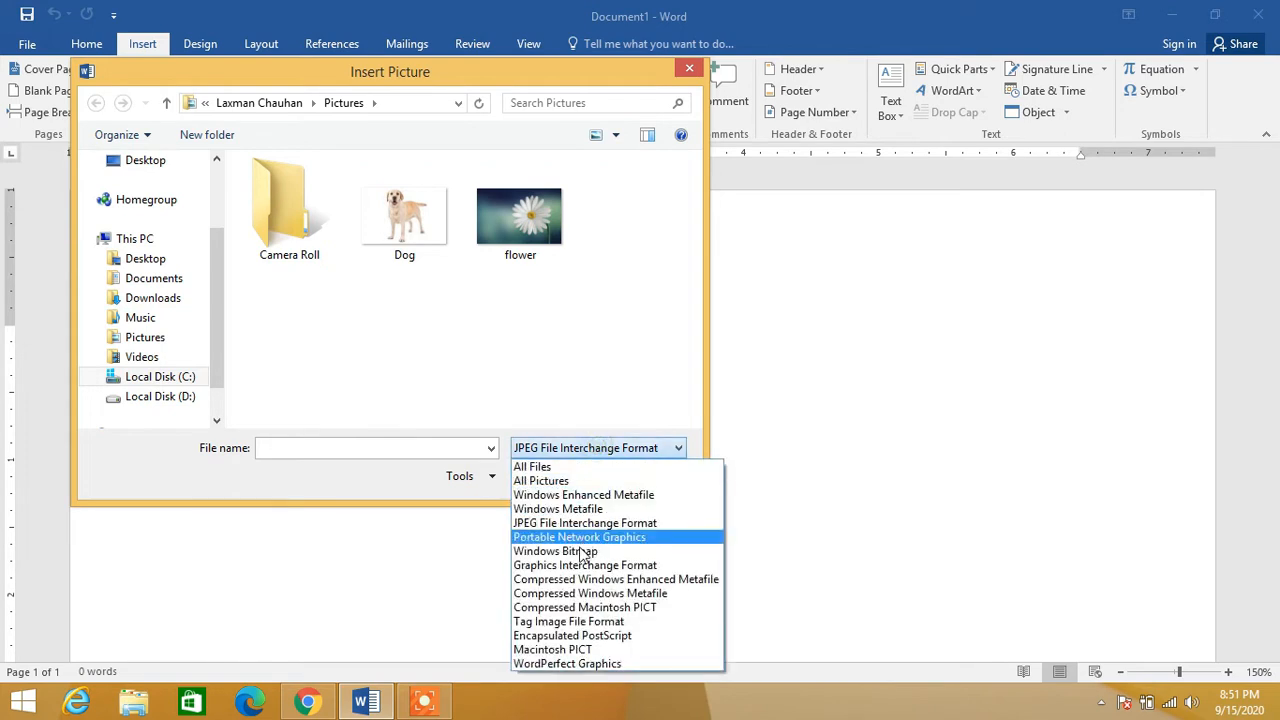
click(583, 551)
click(605, 450)
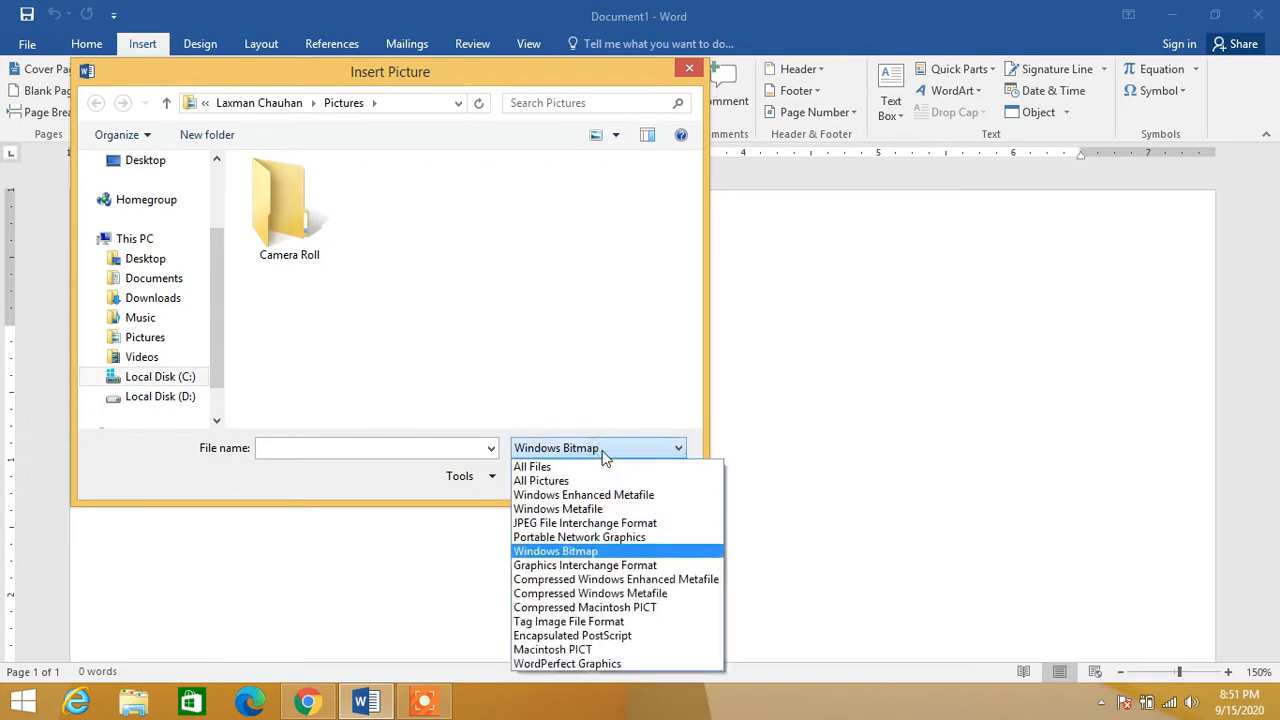
click(593, 528)
click(597, 450)
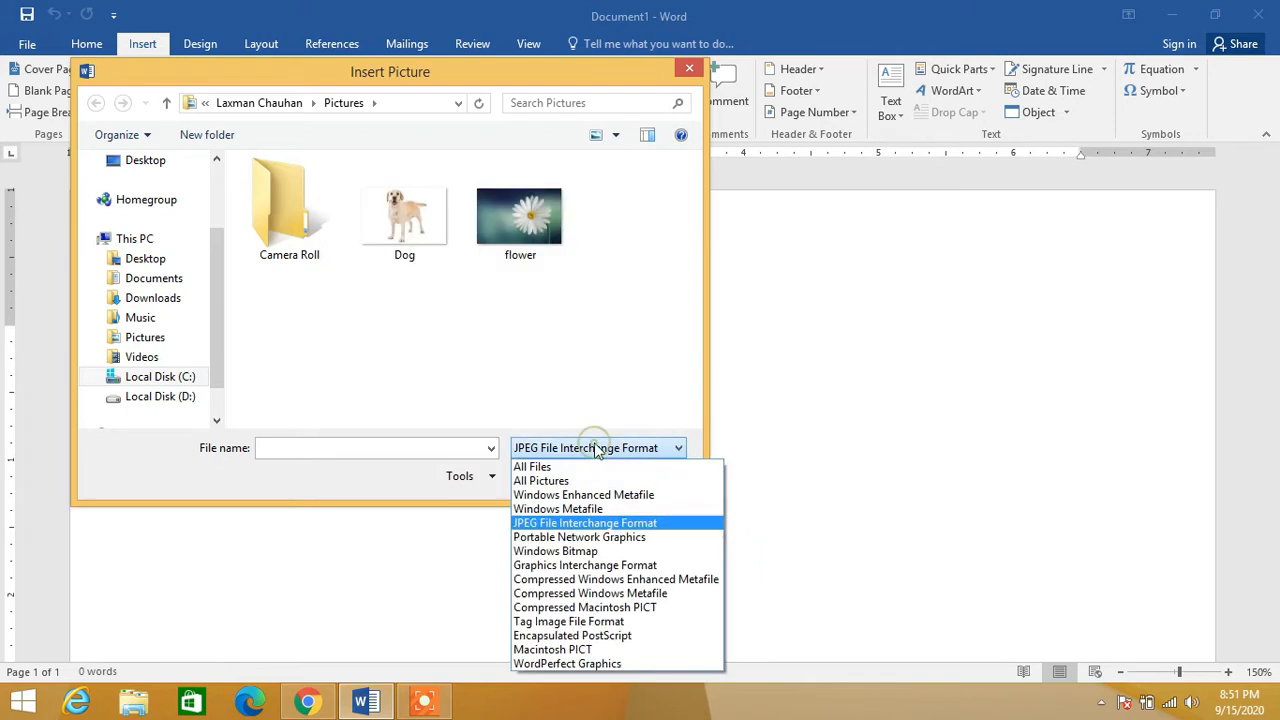
click(578, 622)
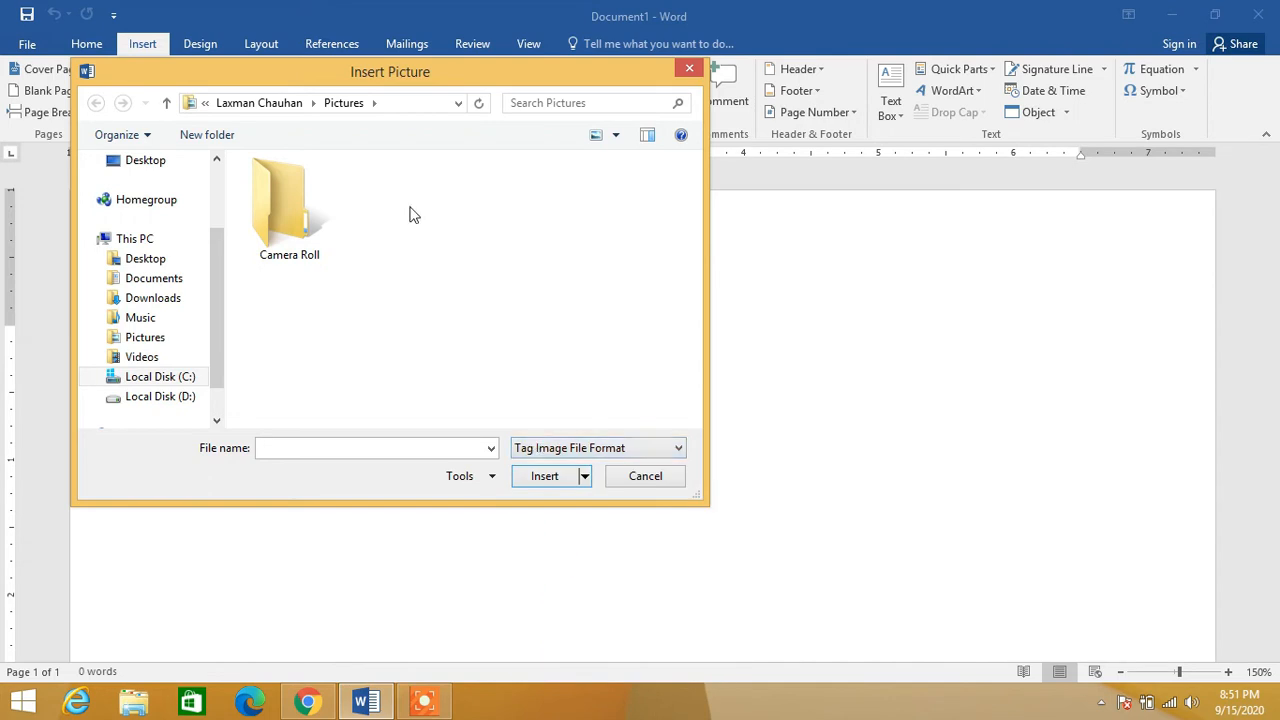
- Set the file type filter to All Files and insert the flower picture from the Pictures folder
click(573, 452)
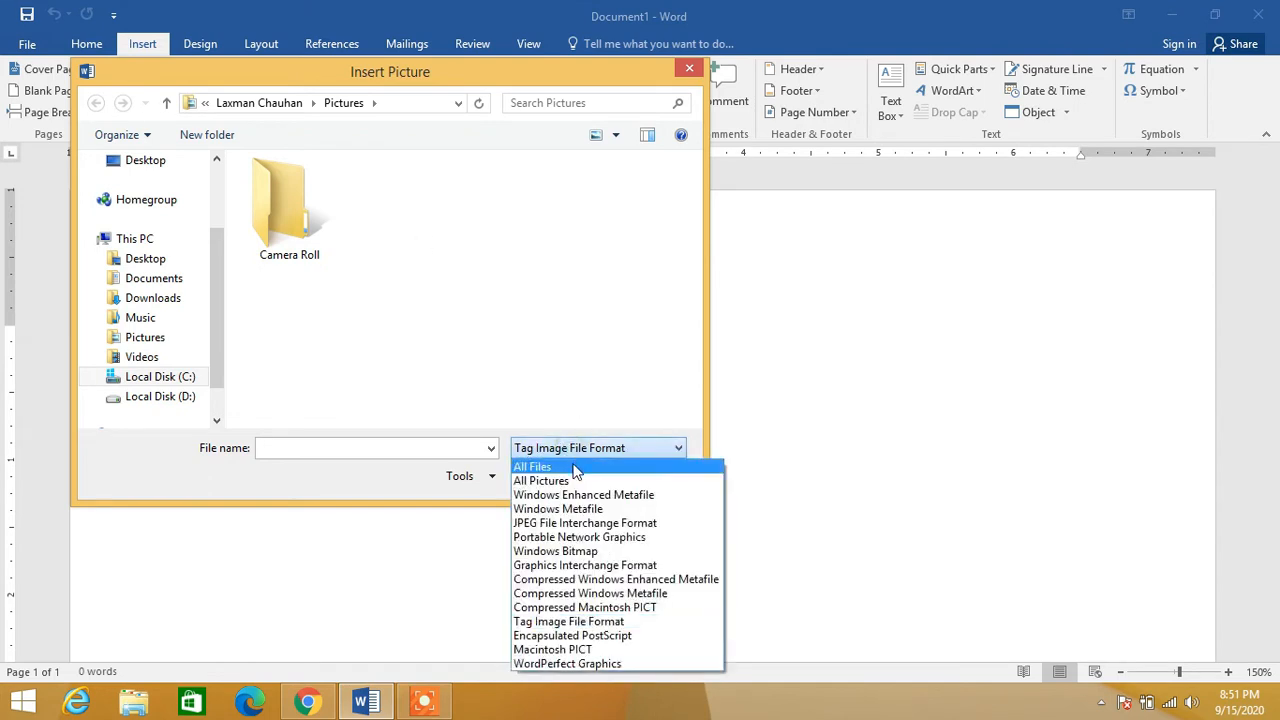
click(576, 468)
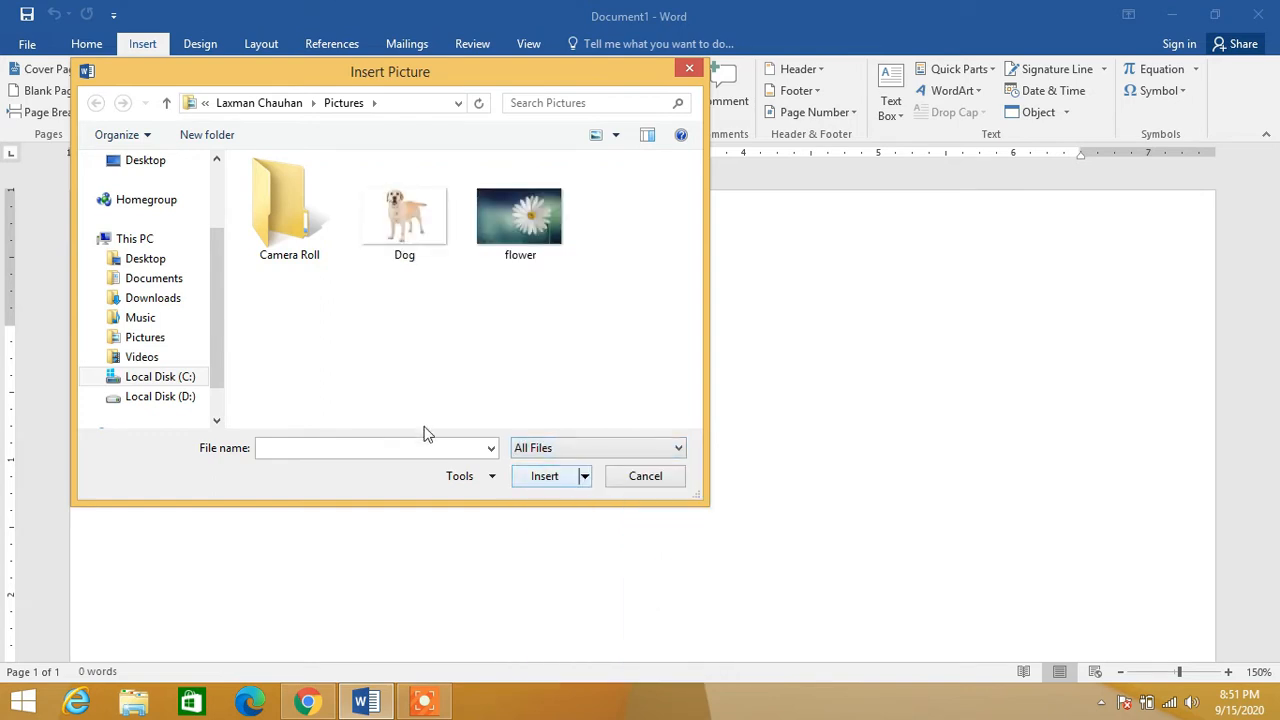
click(491, 450)
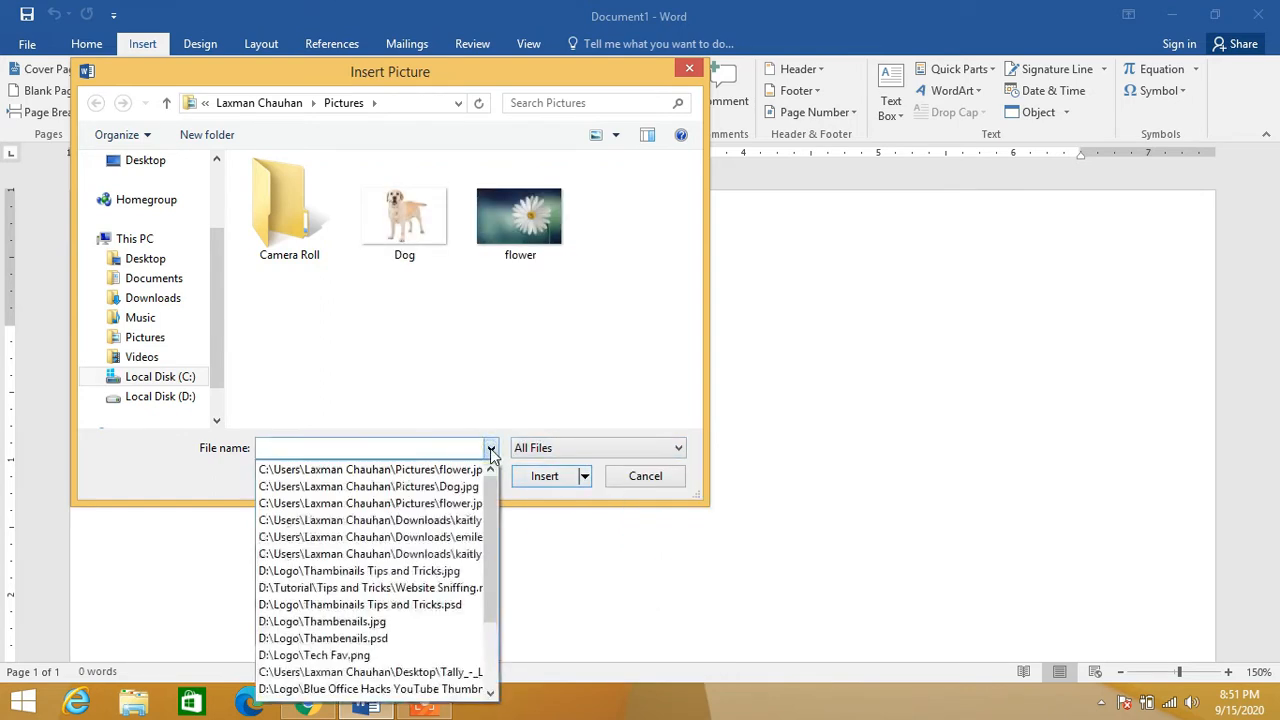
click(491, 452)
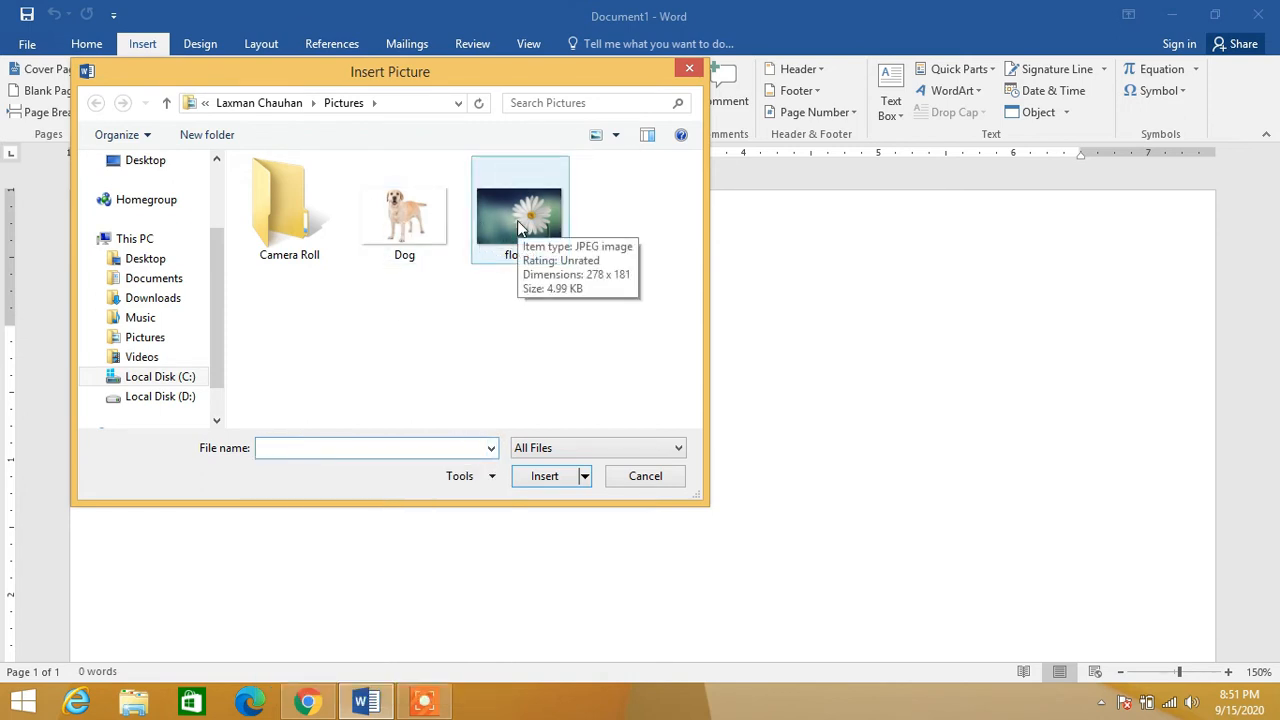
click(518, 228)
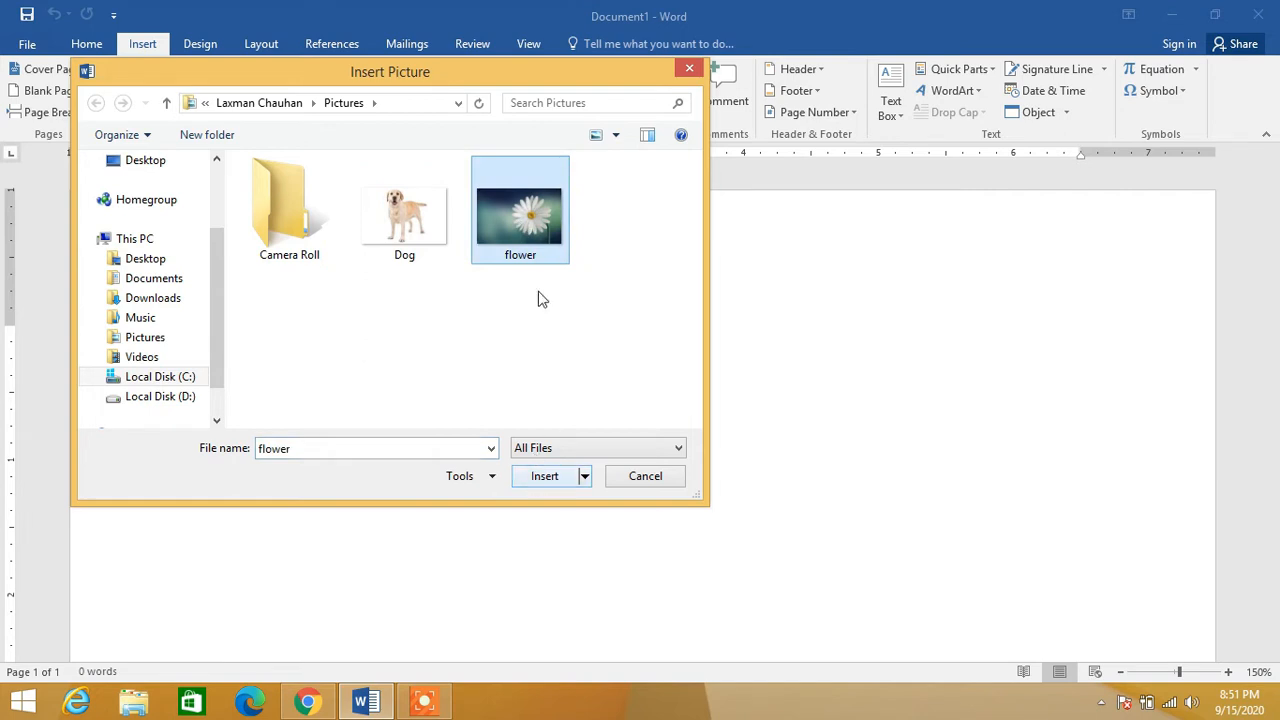
double_click(528, 244)
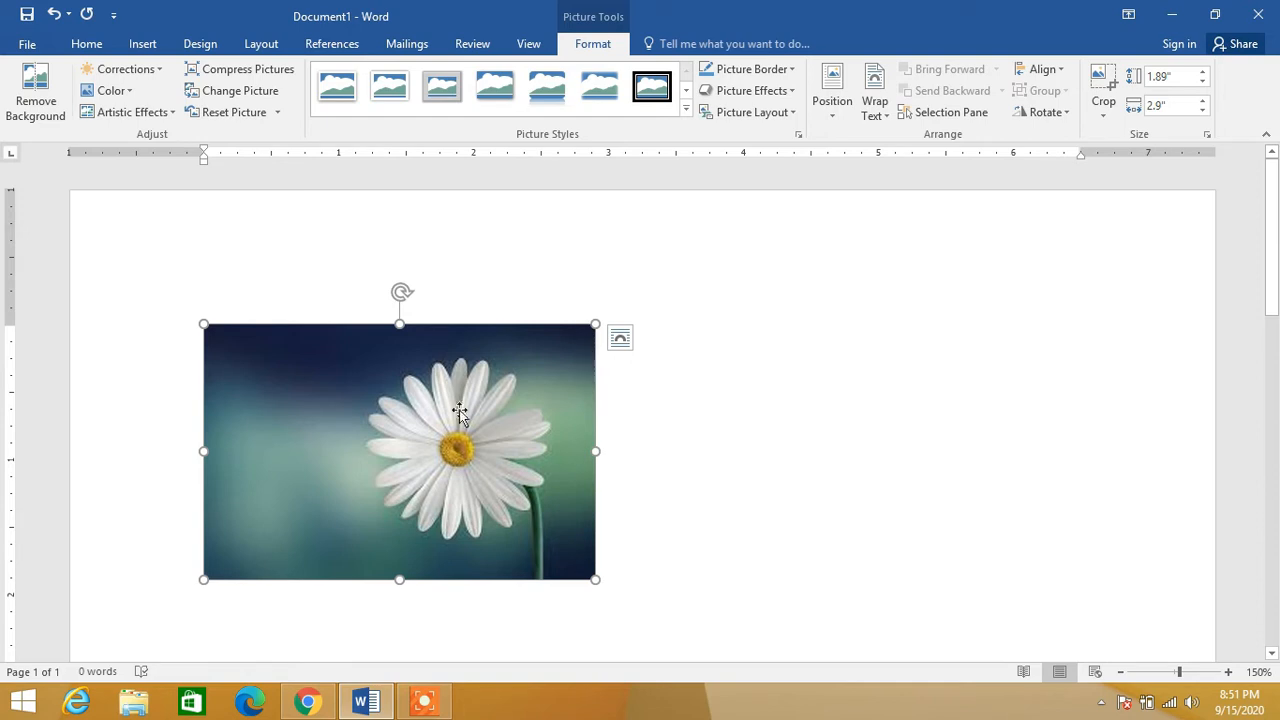
- Try to move the flower picture down the page and view its text wrapping options
click(757, 357)
click(437, 457)
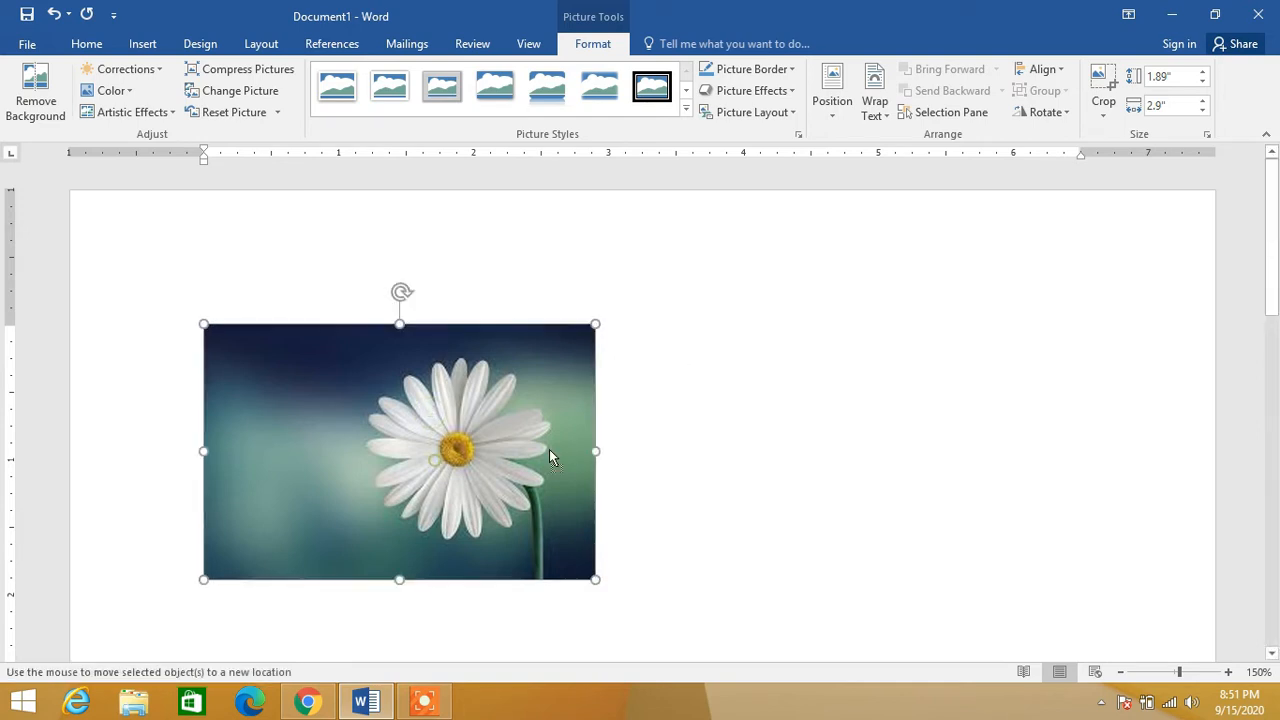
scroll(343, 400, down, 3)
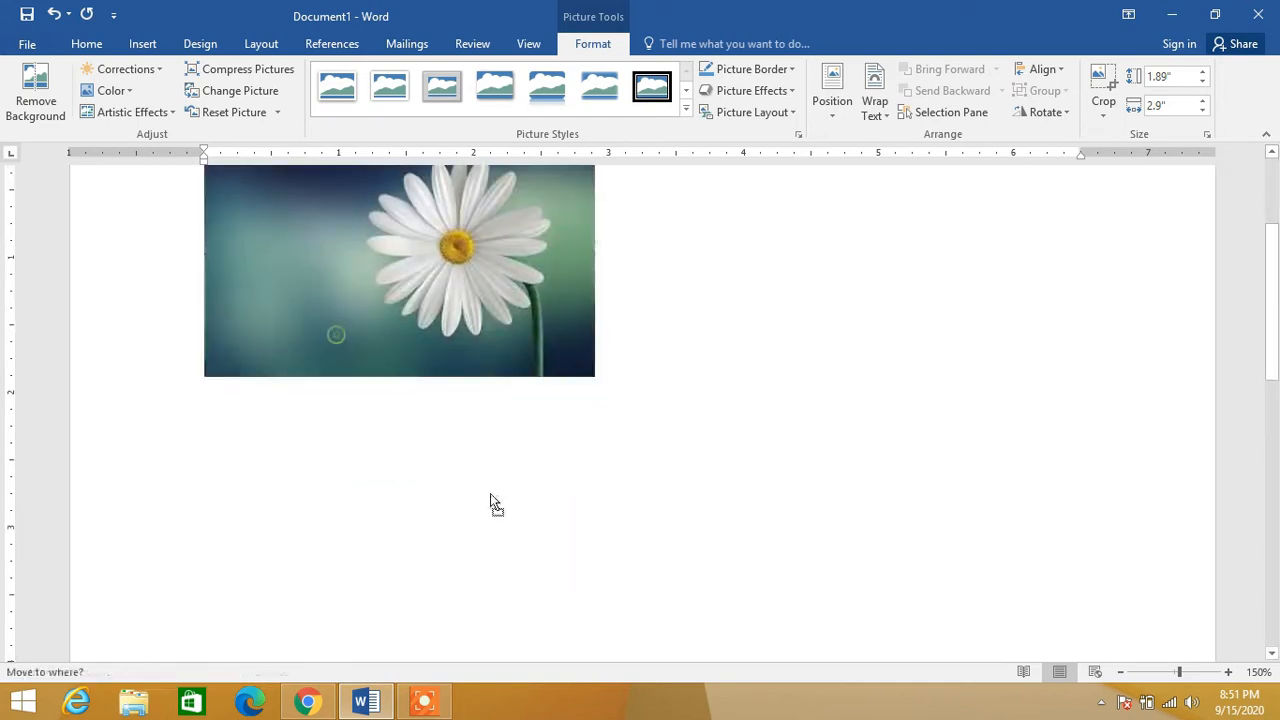
scroll(505, 497, up, 3)
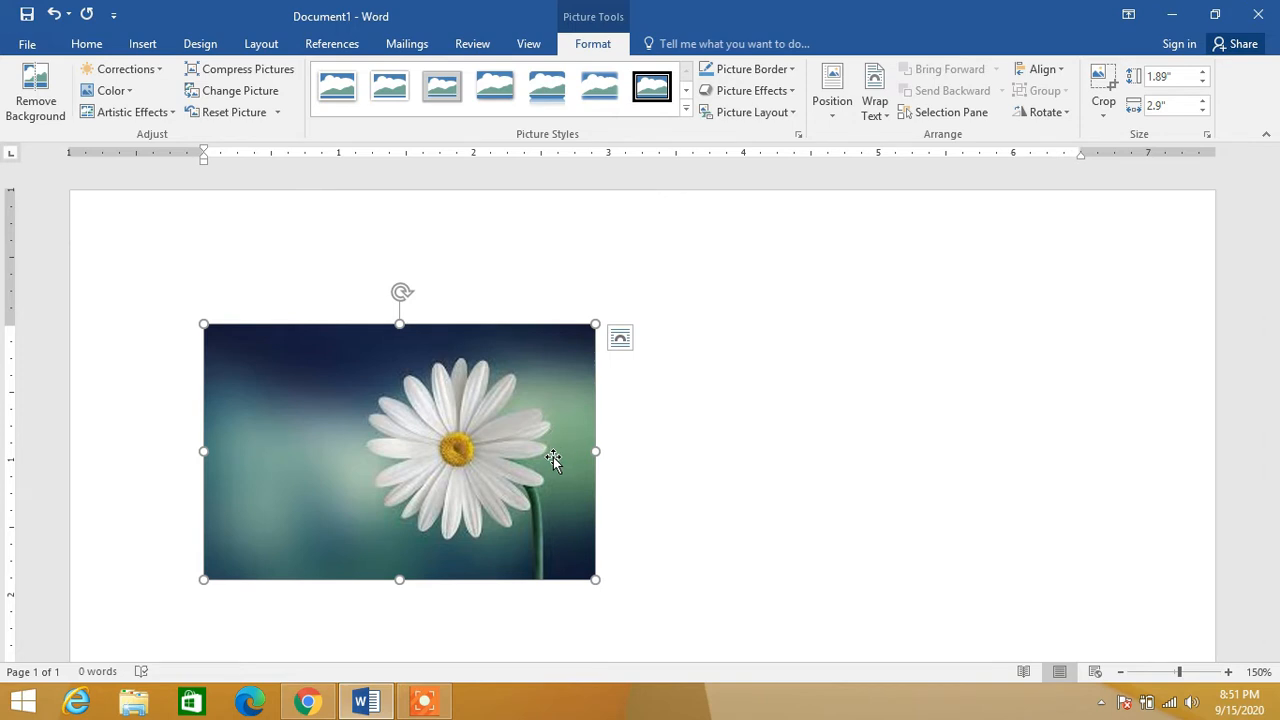
click(893, 121)
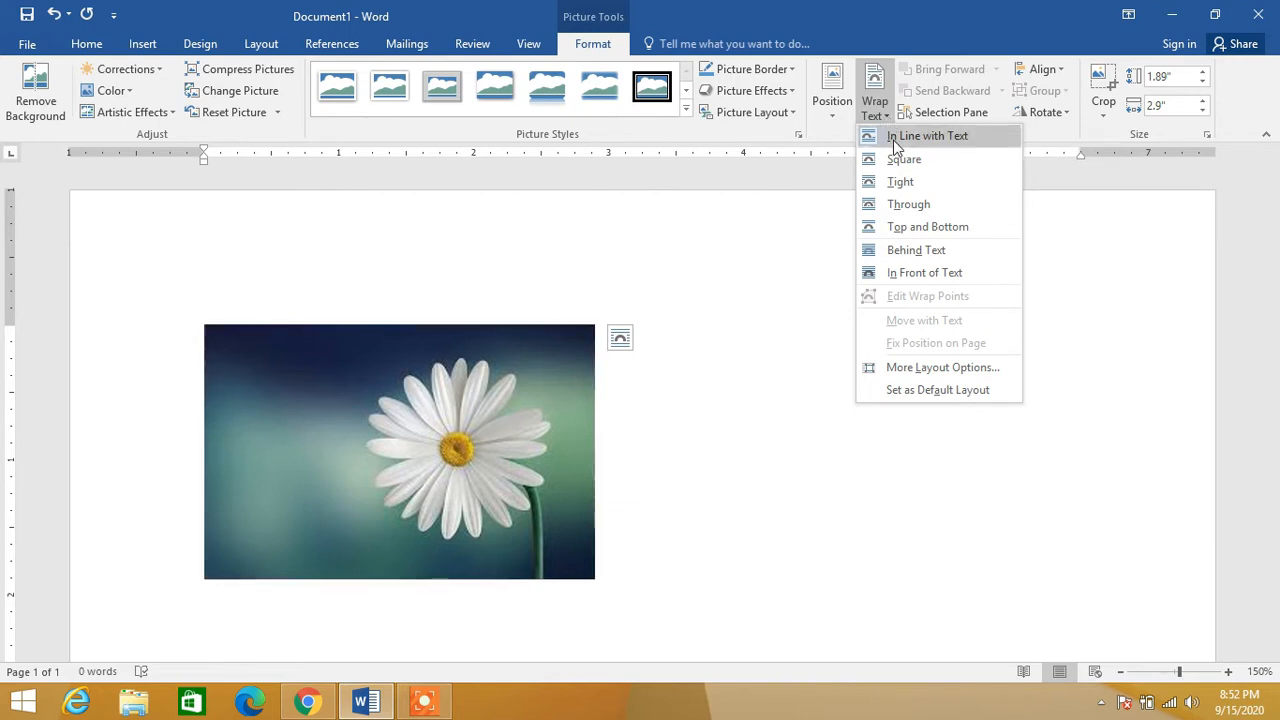
click(820, 394)
scroll(586, 406, down, 1)
scroll(510, 527, down, 2)
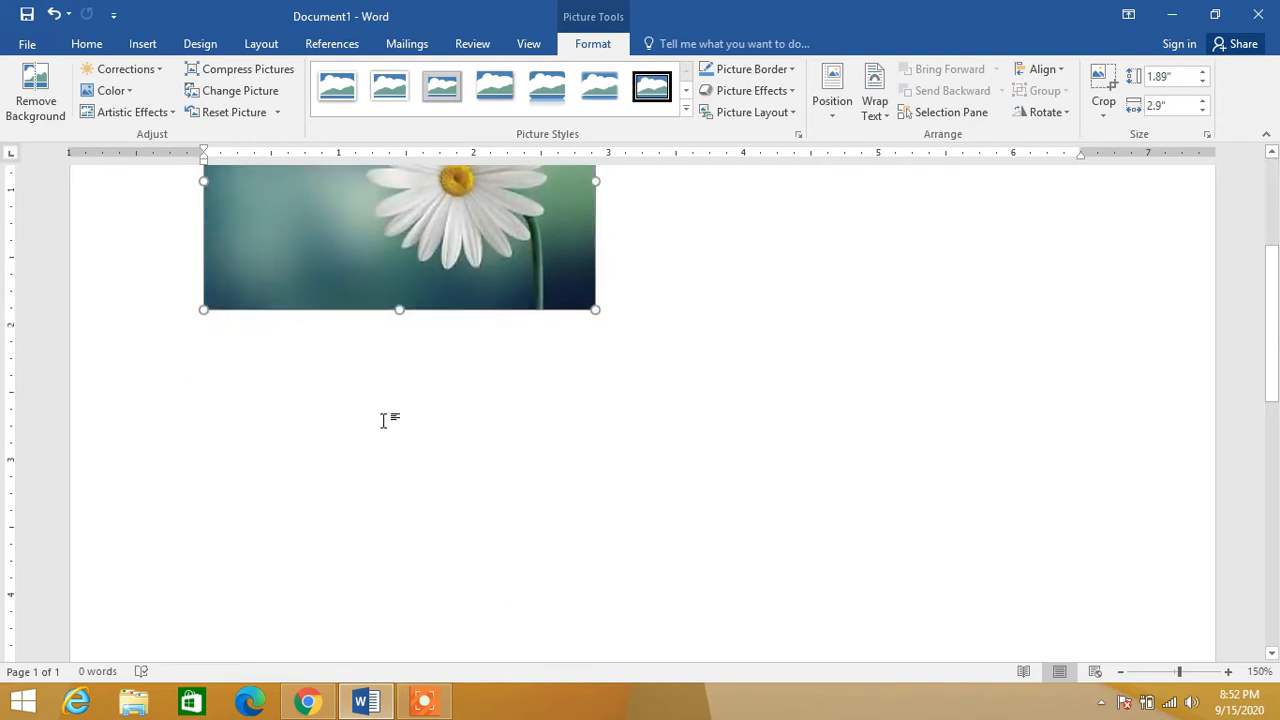
double_click(472, 384)
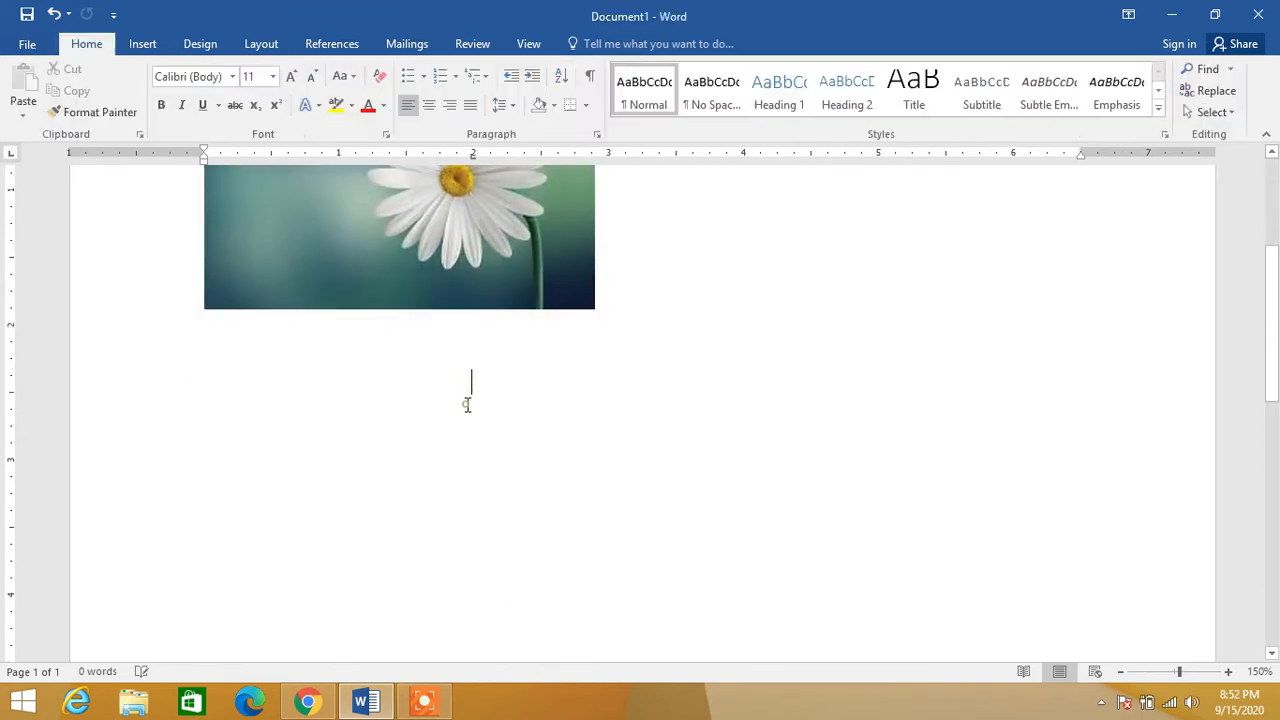
key(ctrl+z)
- Generate sample paragraphs below the flower picture with =rand()
scroll(520, 495, down, 3)
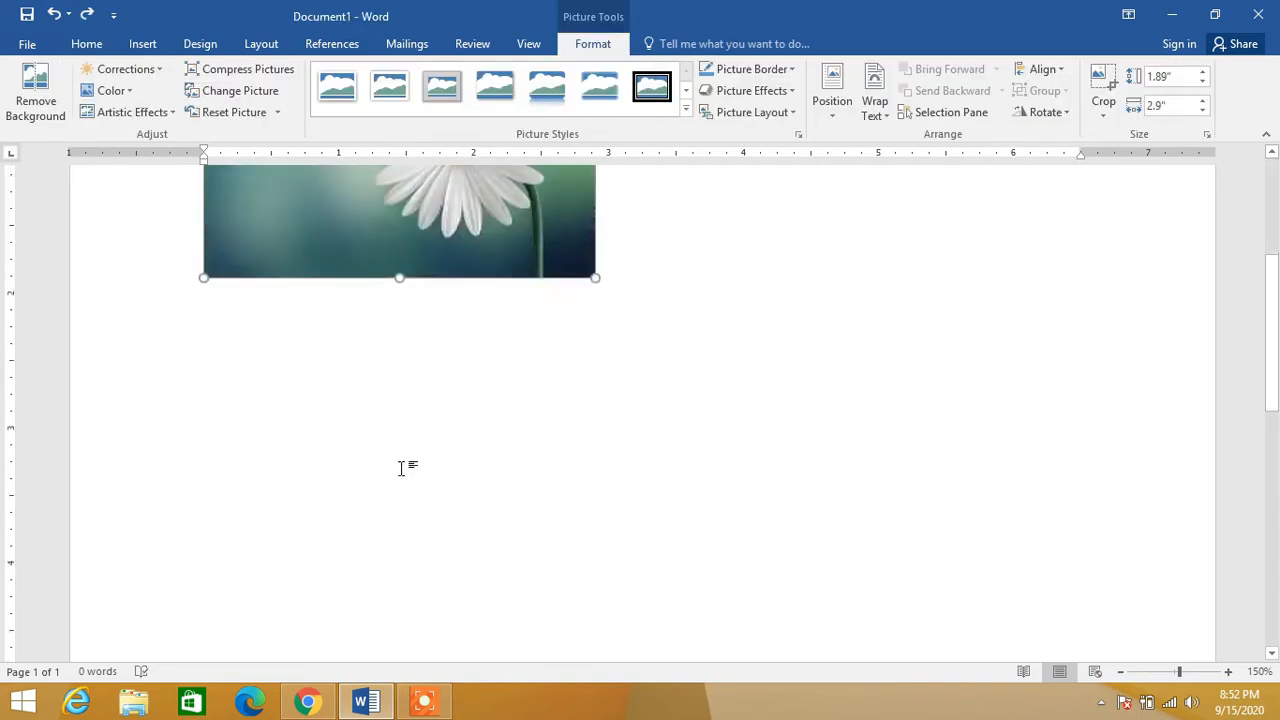
click(398, 391)
text(=)
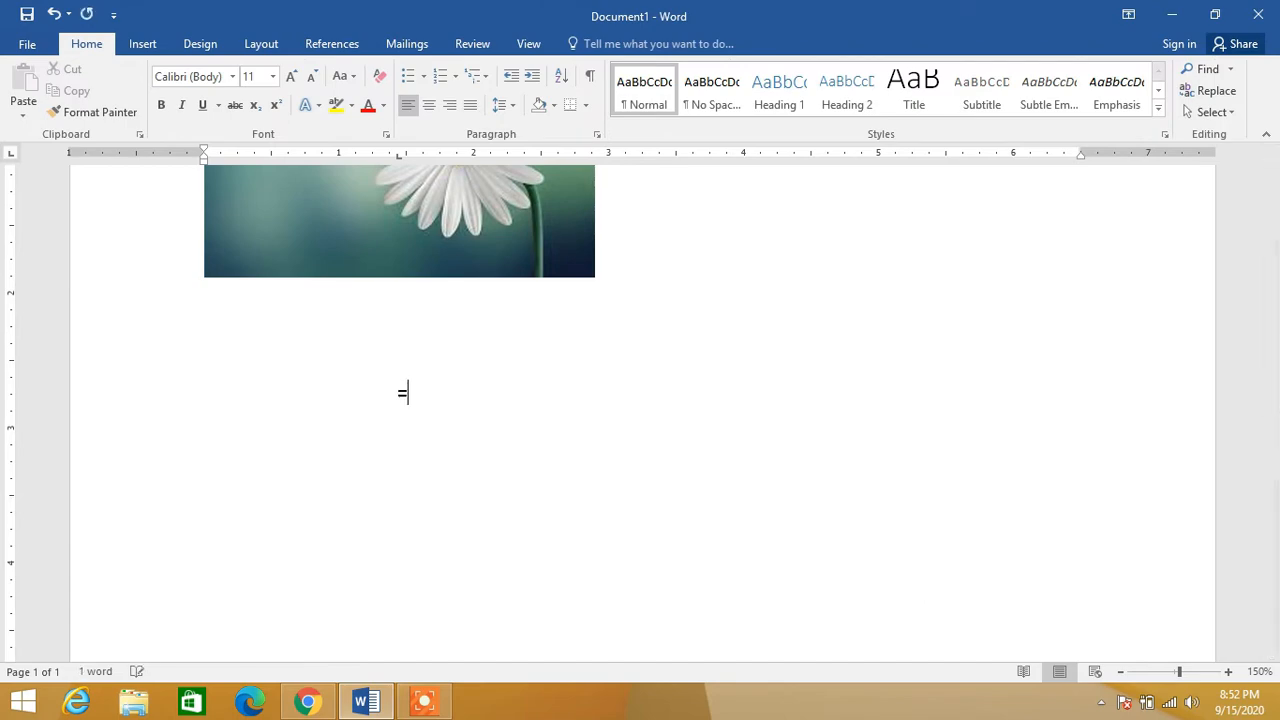
text(rand())
key(Return)
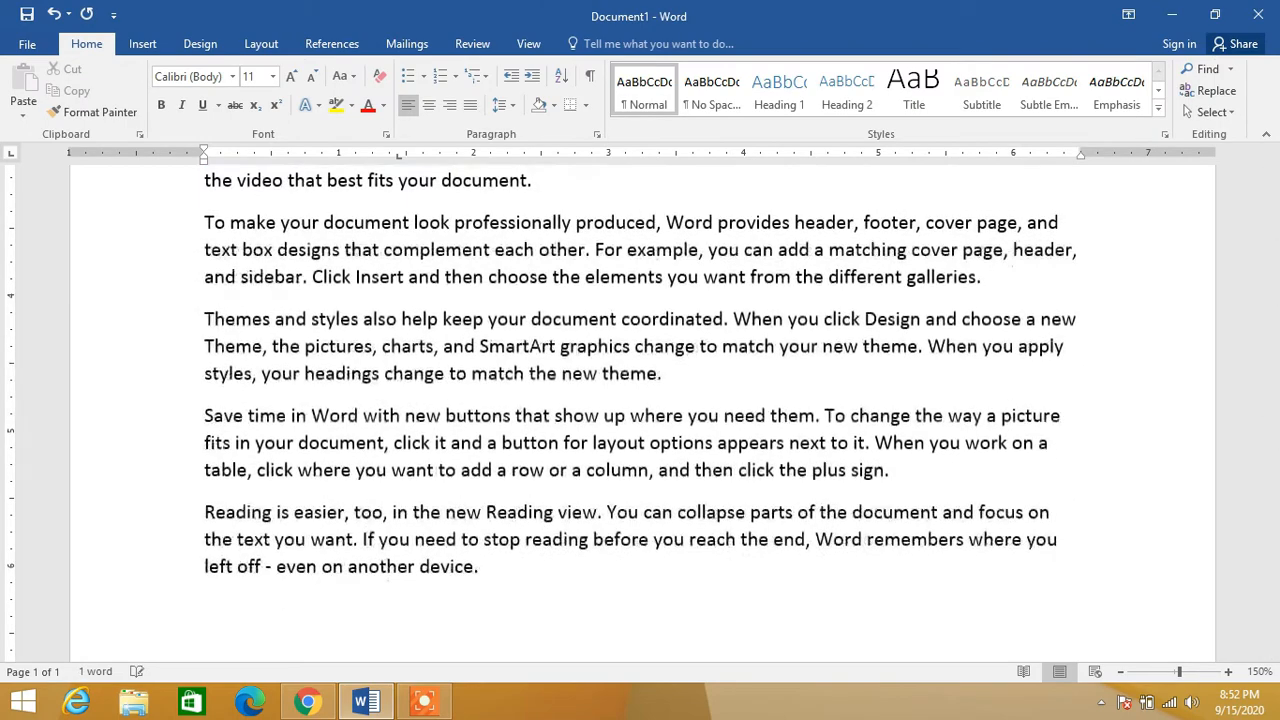
- Remove the empty space between the flower picture and the first sample paragraph
scroll(614, 309, up, 10)
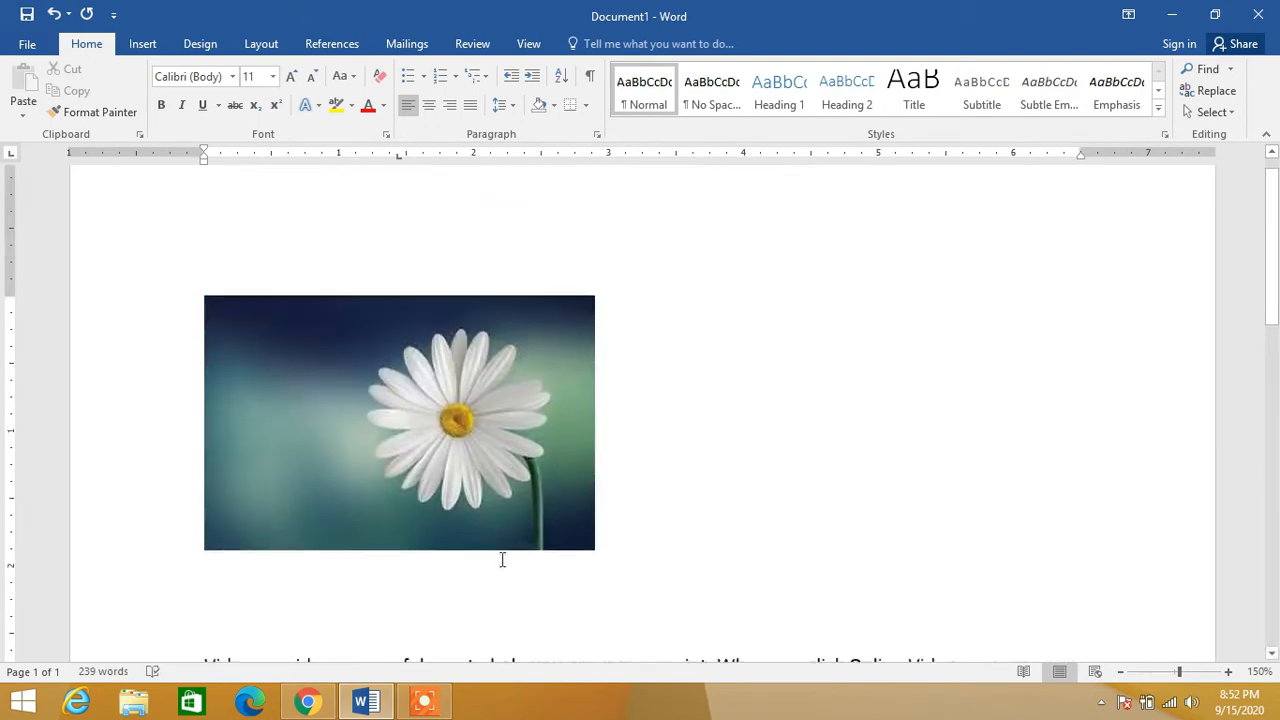
click(472, 575)
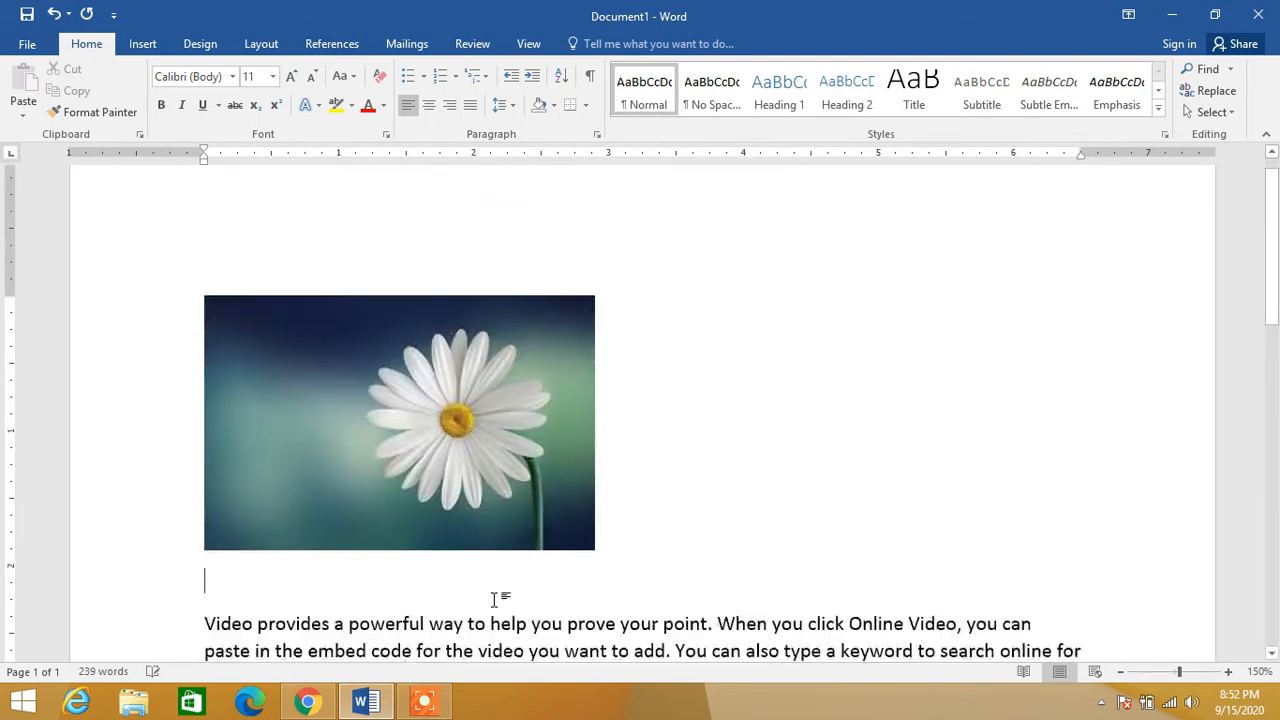
key(Delete)
scroll(549, 423, down, 1)
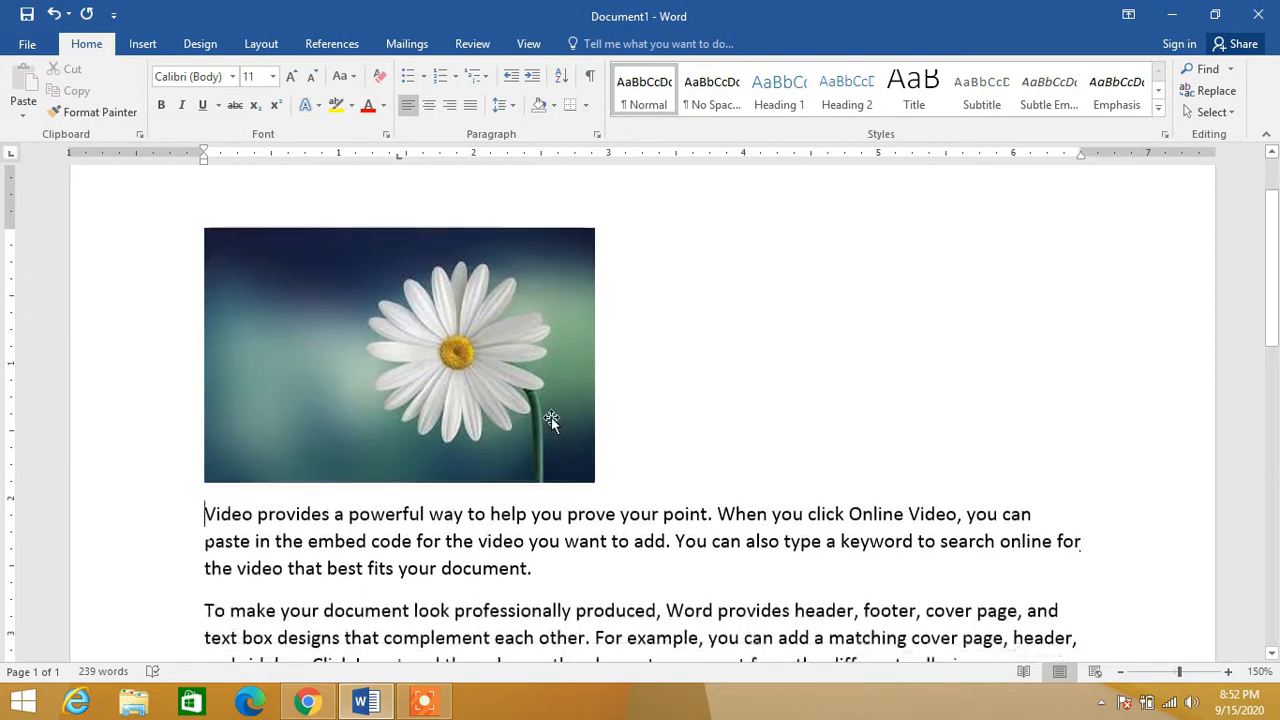
- Move the inline flower picture to several places in the text, leaving it inside the word "paste" in the first paragraph
drag(551, 417, 548, 610)
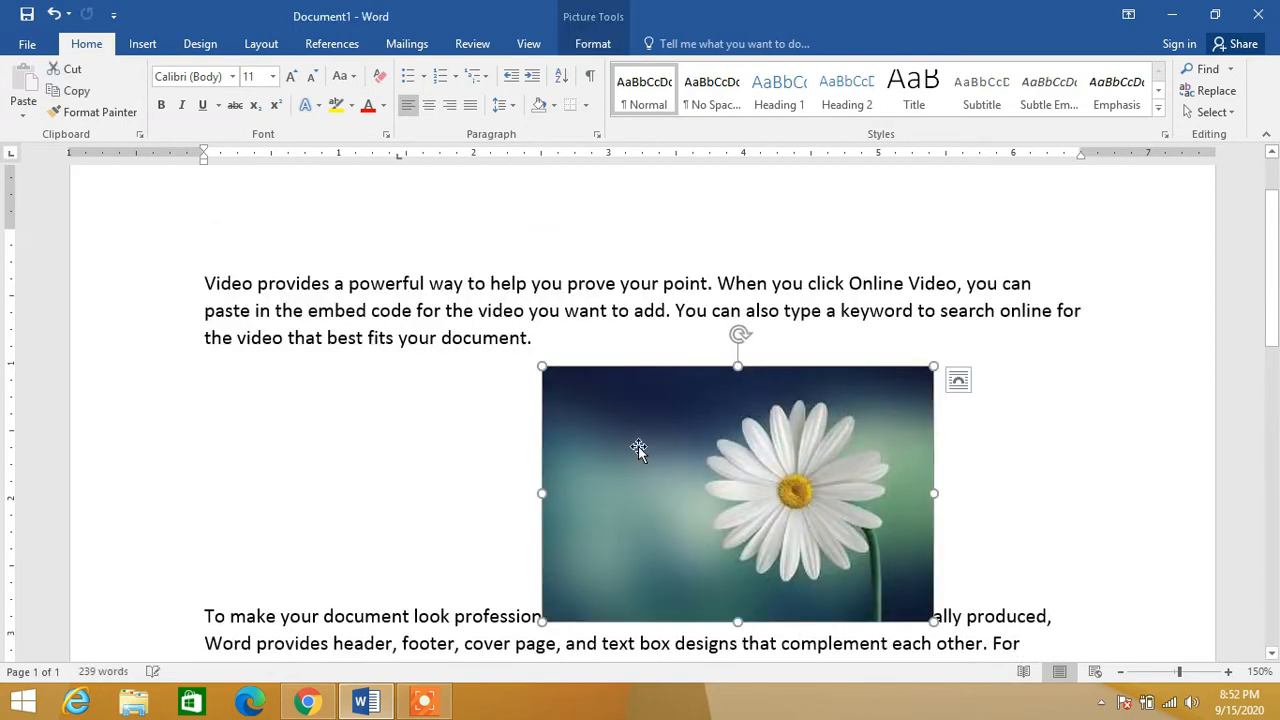
drag(640, 449, 229, 310)
scroll(400, 508, up, 1)
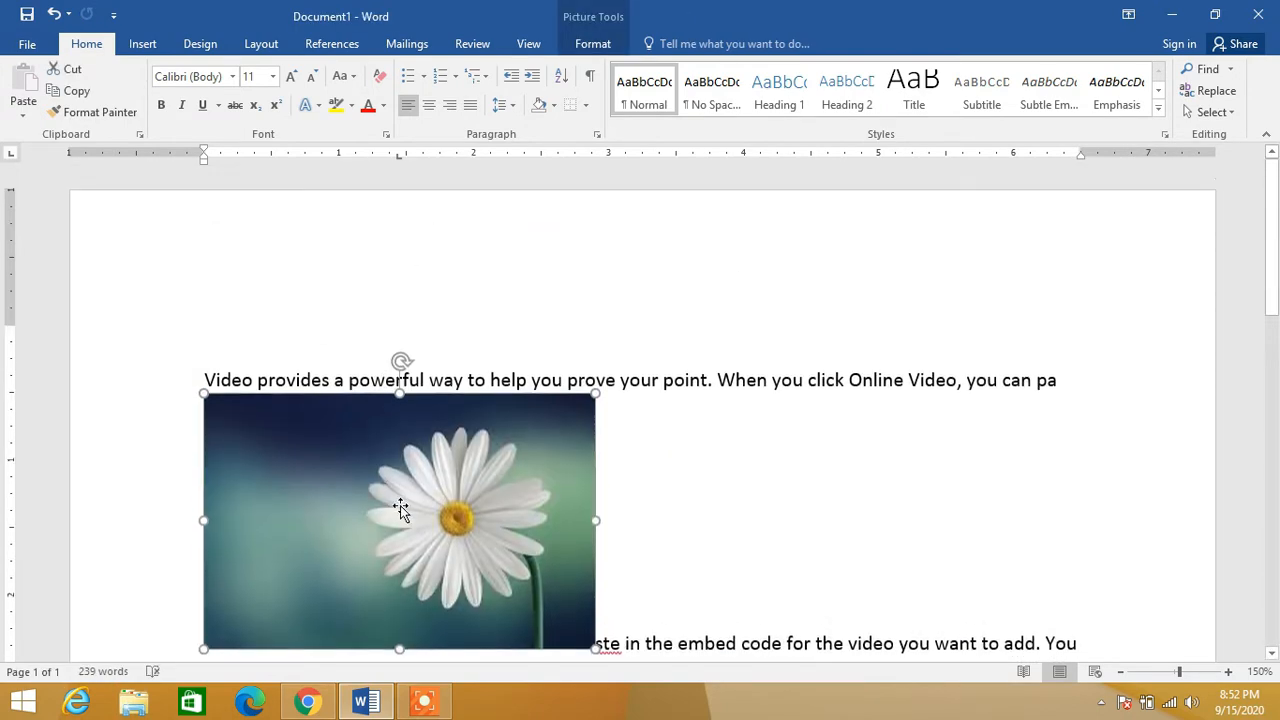
drag(400, 508, 517, 442)
scroll(774, 440, down, 3)
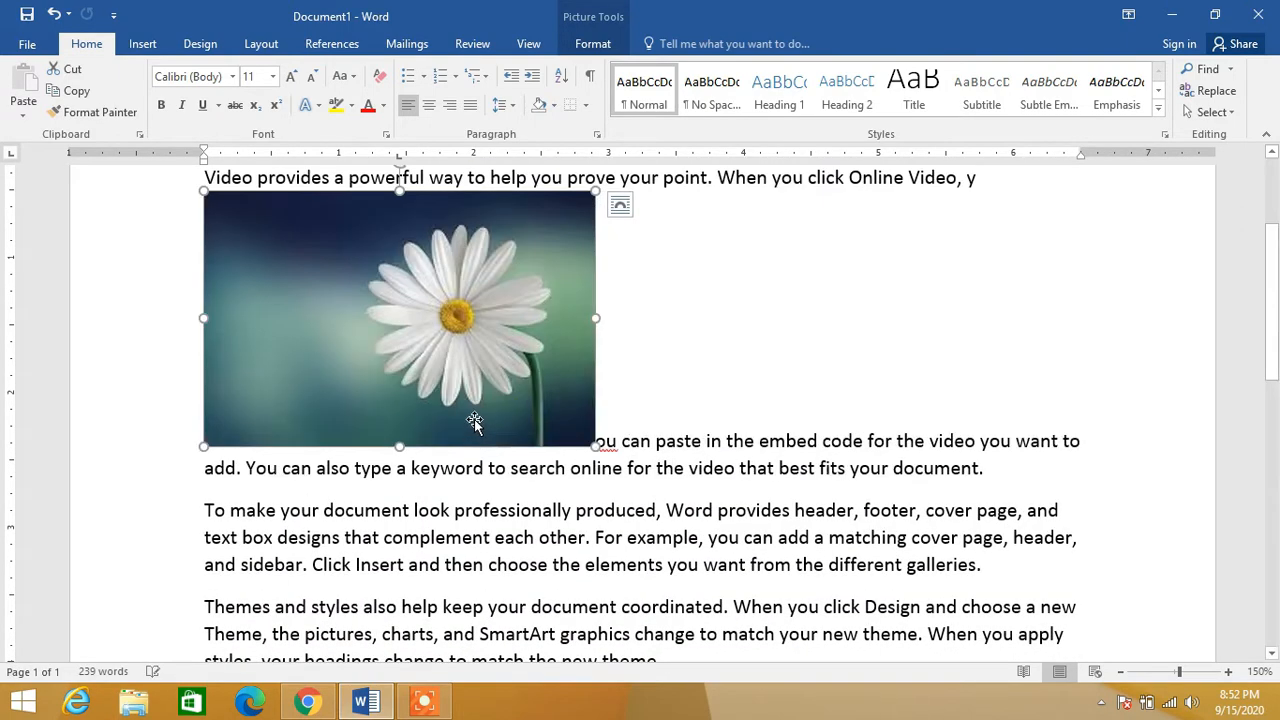
drag(552, 393, 702, 441)
scroll(575, 201, up, 2)
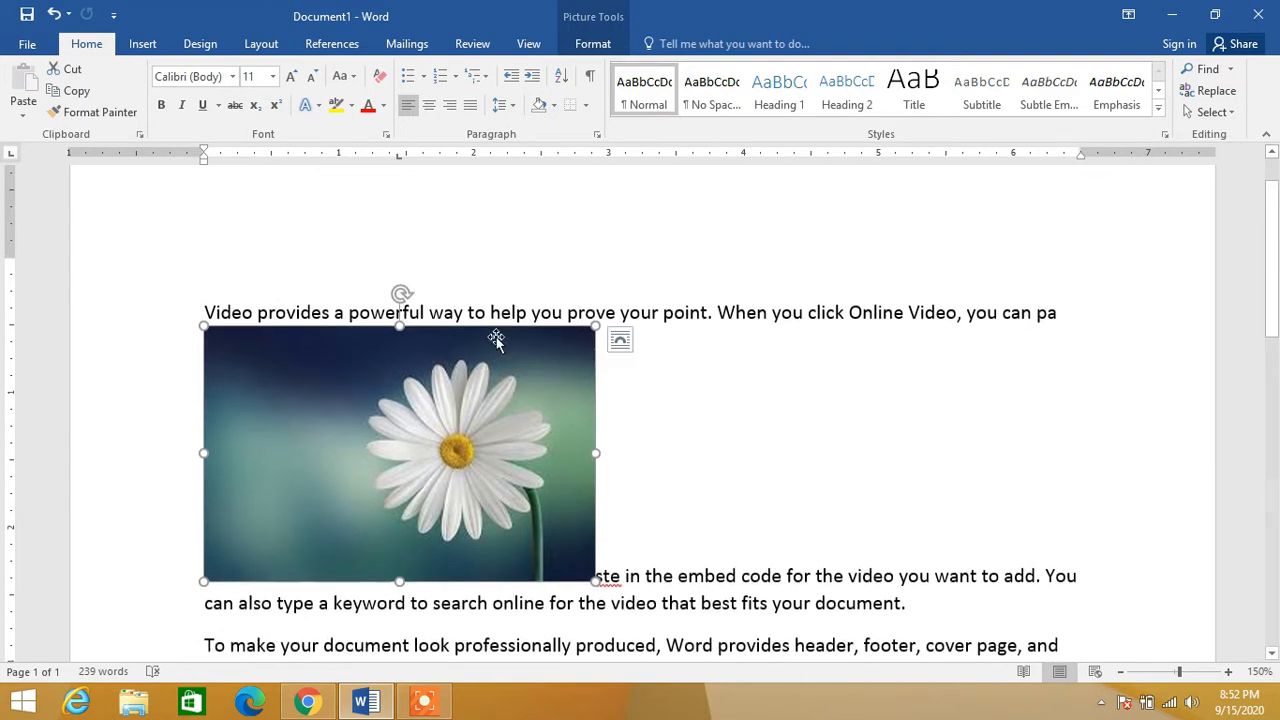
- Select the flower picture in the first paragraph
click(809, 410)
scroll(686, 389, down, 3)
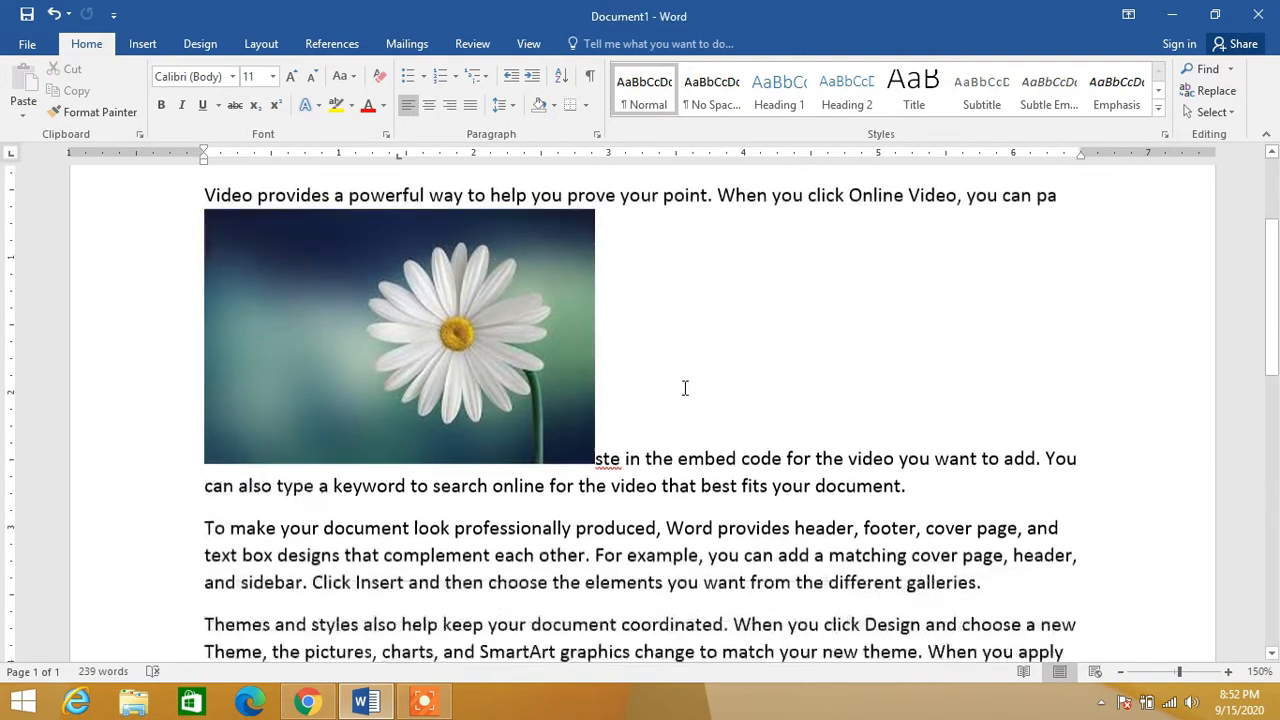
click(470, 308)
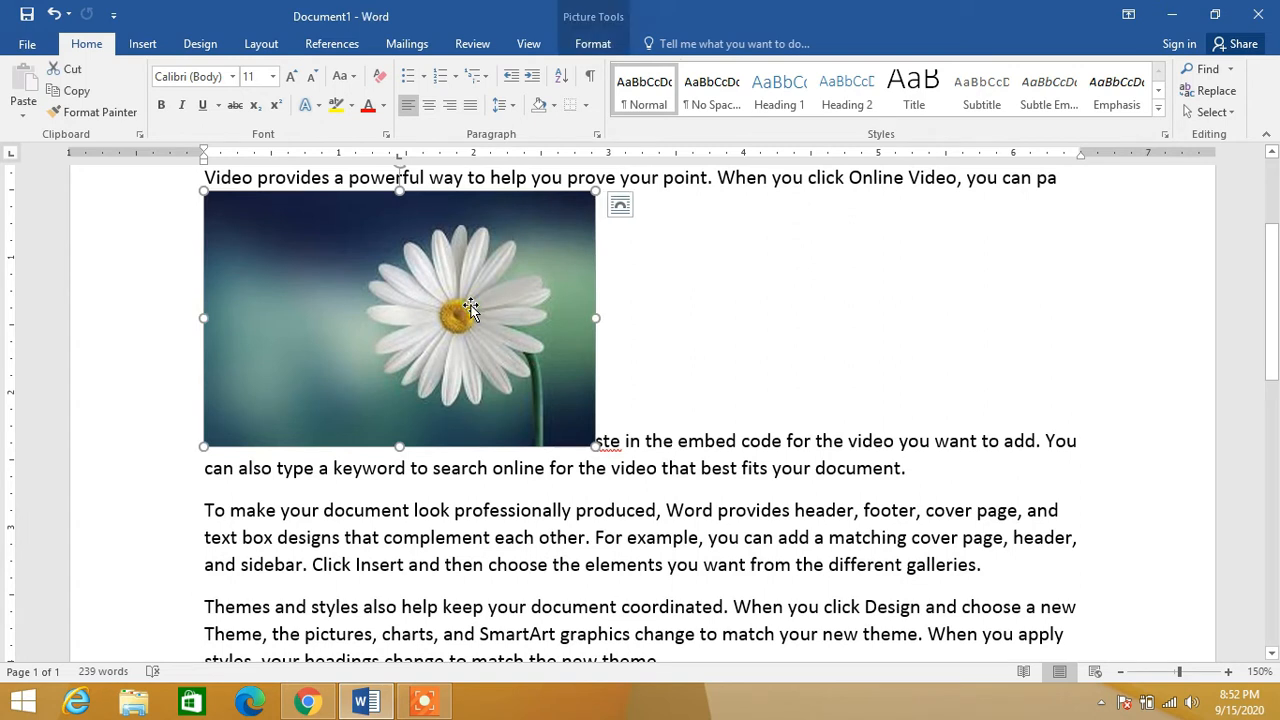
click(874, 556)
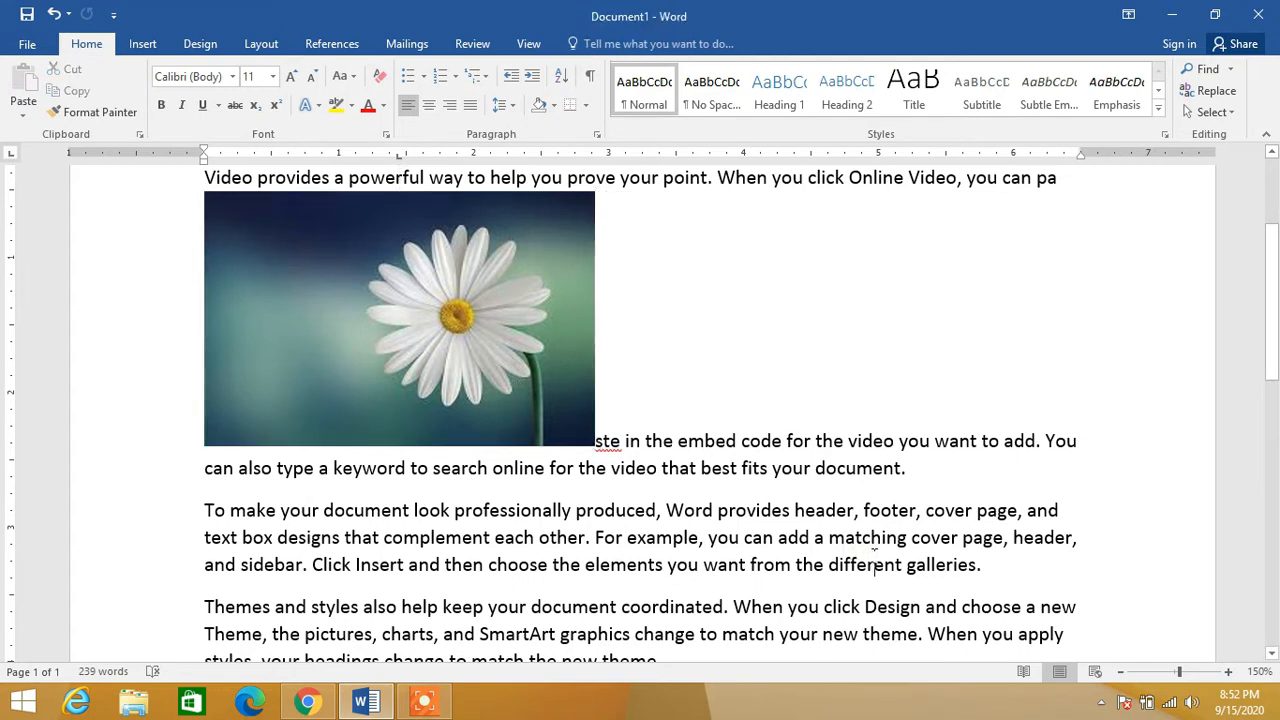
click(494, 298)
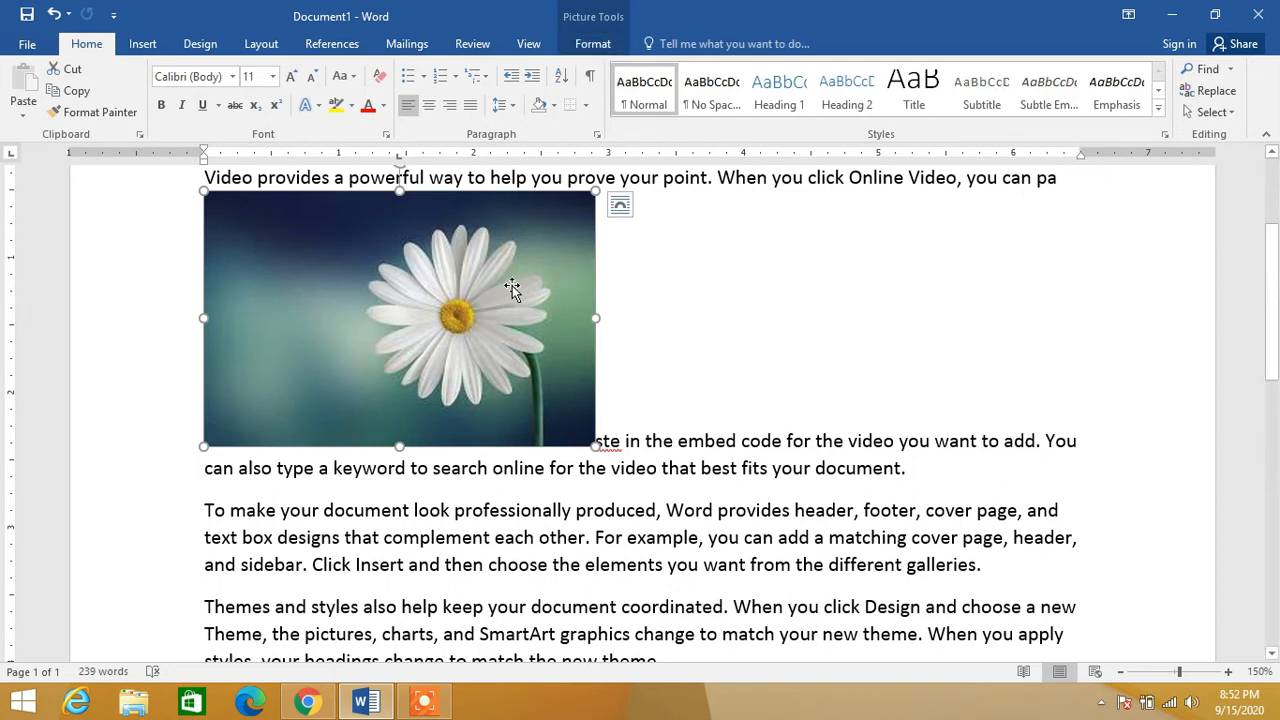
- Apply In Line with Text wrapping to the flower picture in the first paragraph
click(590, 45)
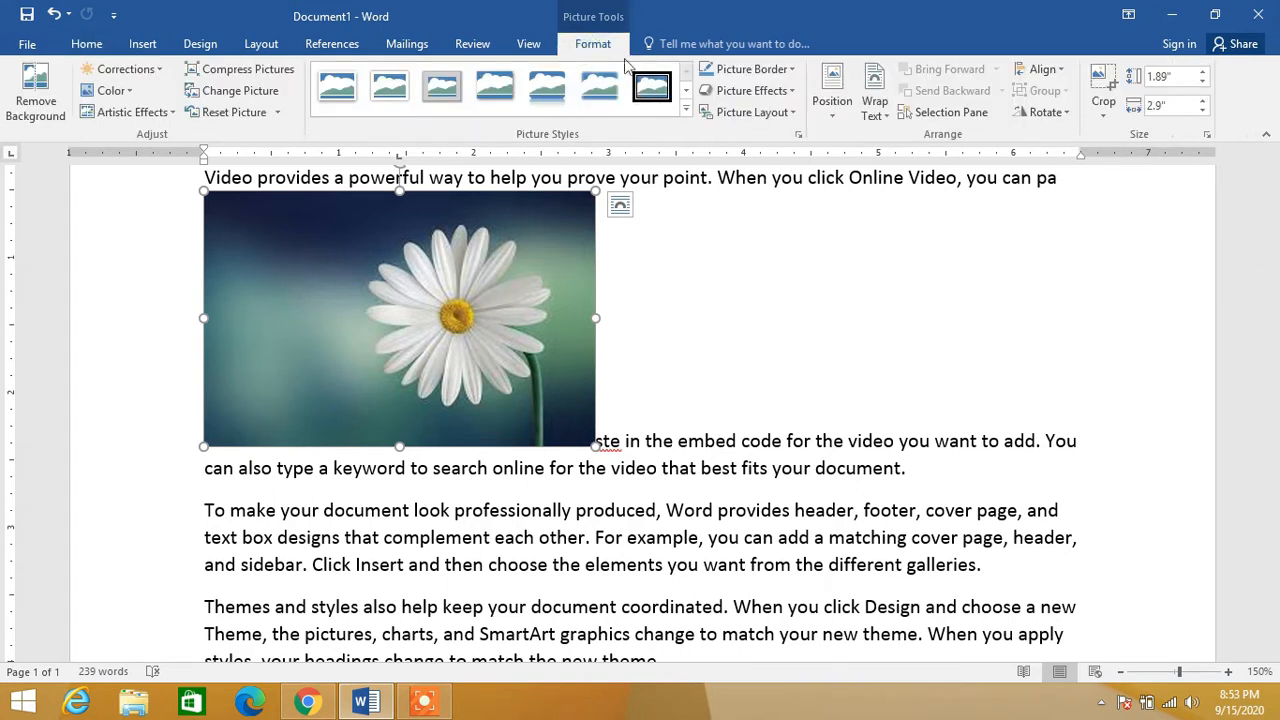
click(887, 122)
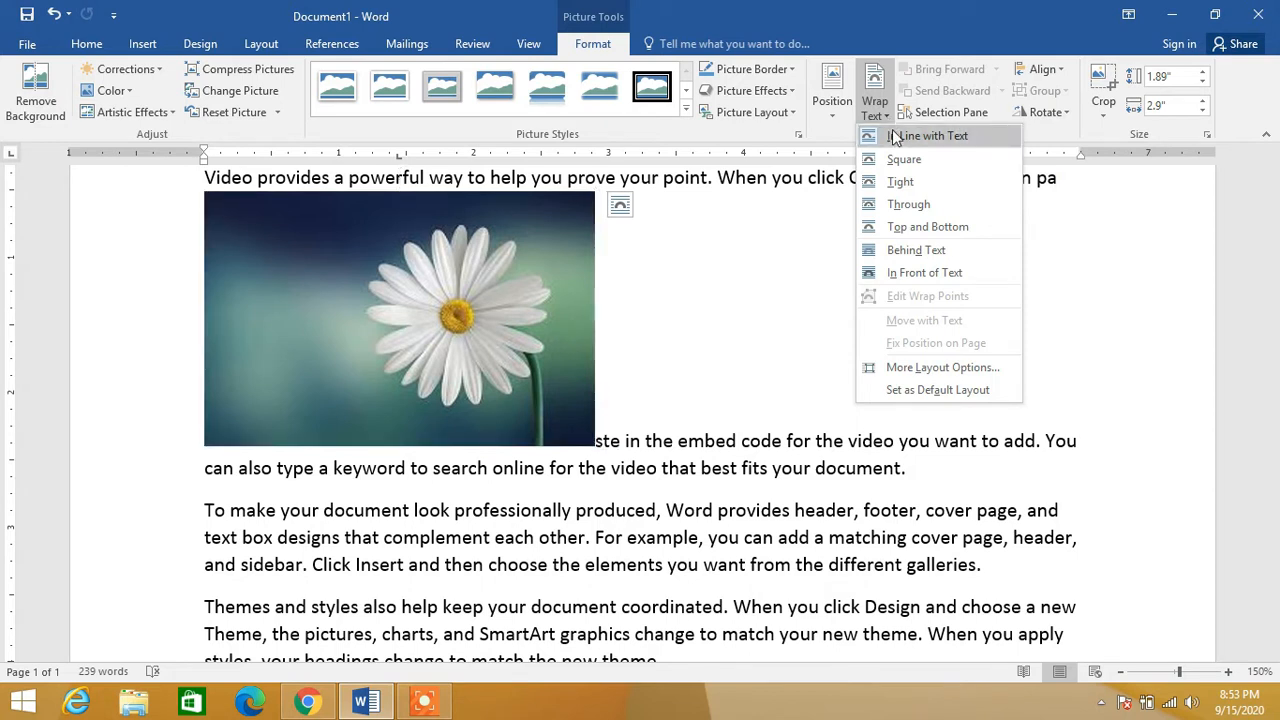
click(895, 138)
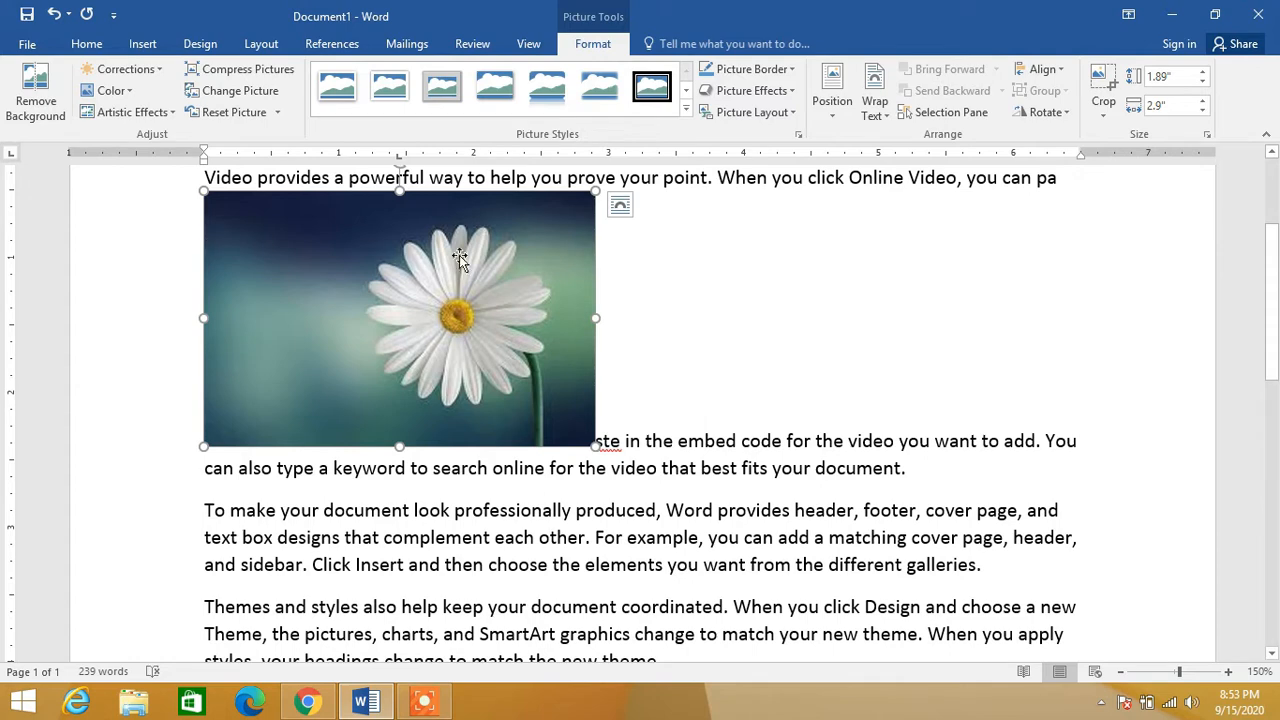
- Change the flower picture's text wrapping to Square and check how the paragraphs flow beside it
click(891, 116)
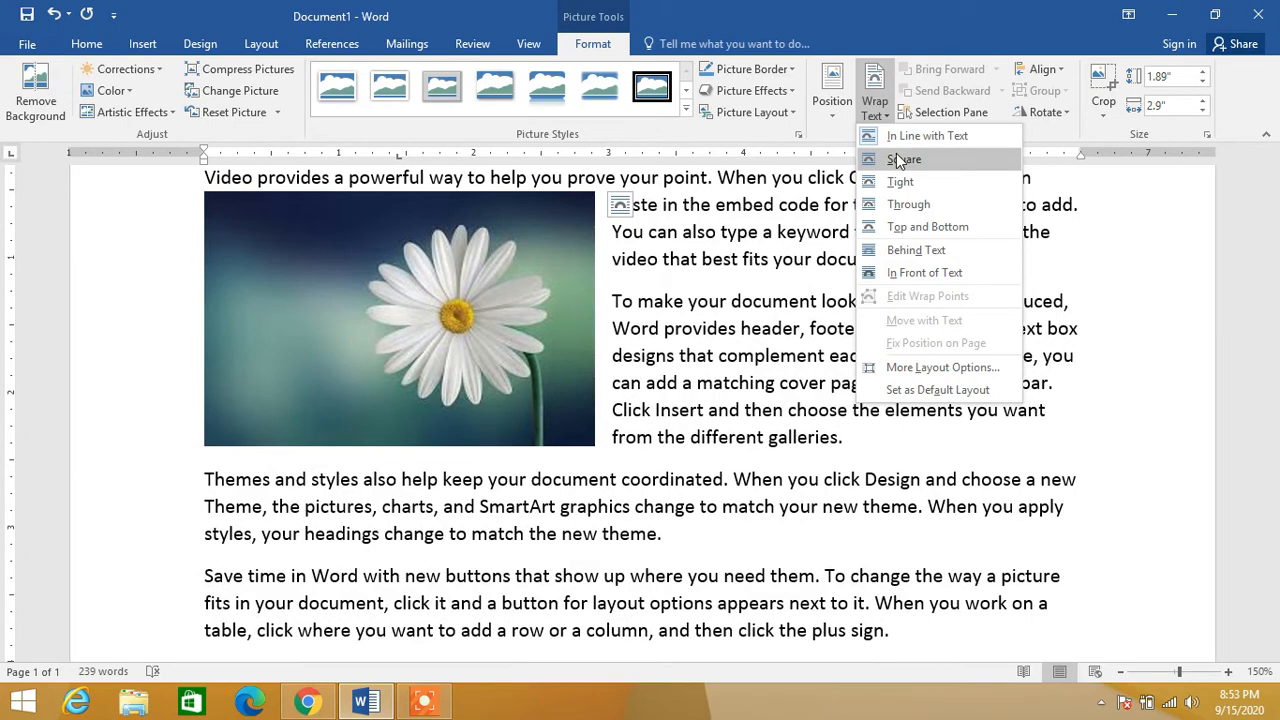
click(898, 161)
scroll(749, 277, up, 2)
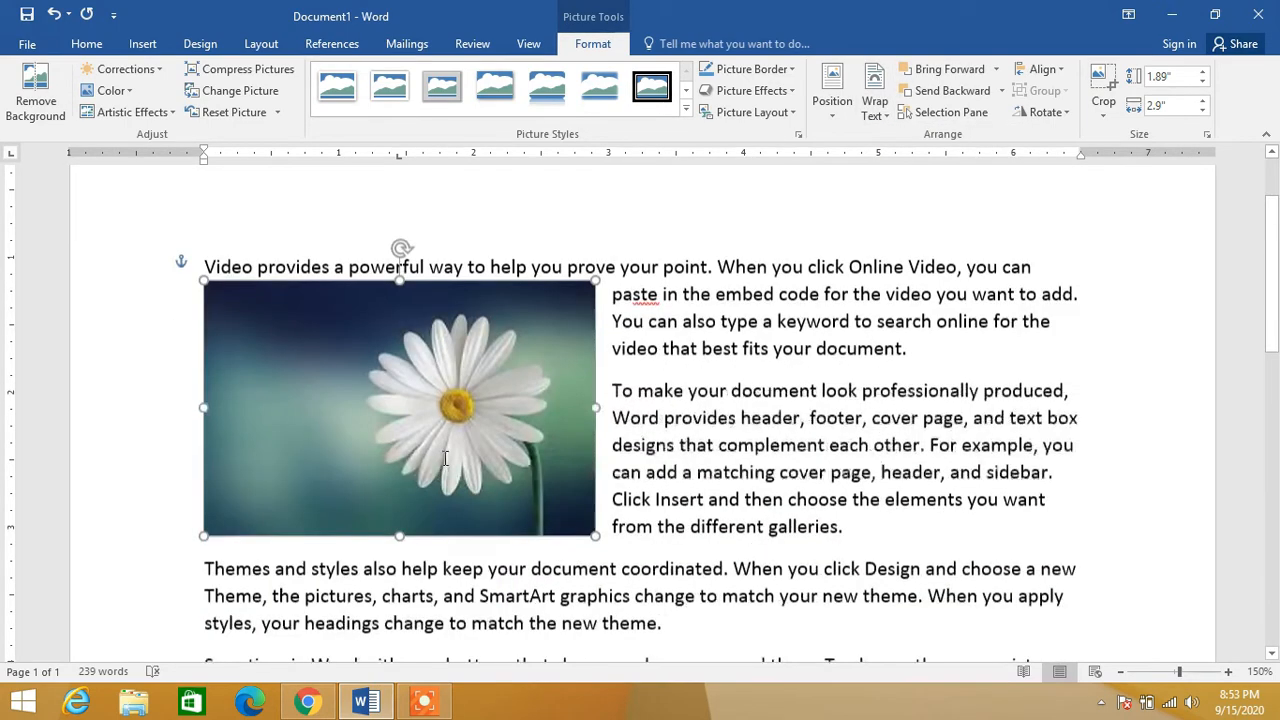
scroll(446, 458, down, 2)
scroll(380, 331, up, 2)
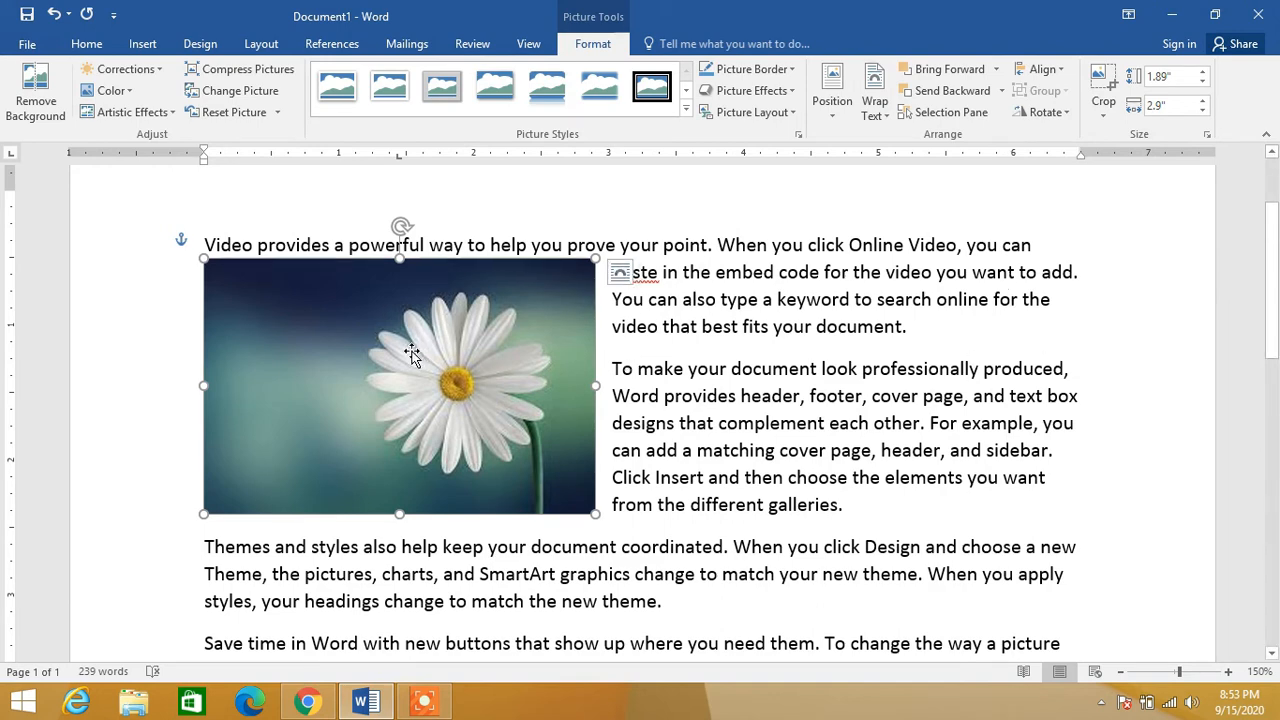
- Move the square-wrapped picture to several places in the text, leaving it at the left margin below the first paragraph's second line
drag(406, 351, 625, 362)
drag(505, 355, 504, 355)
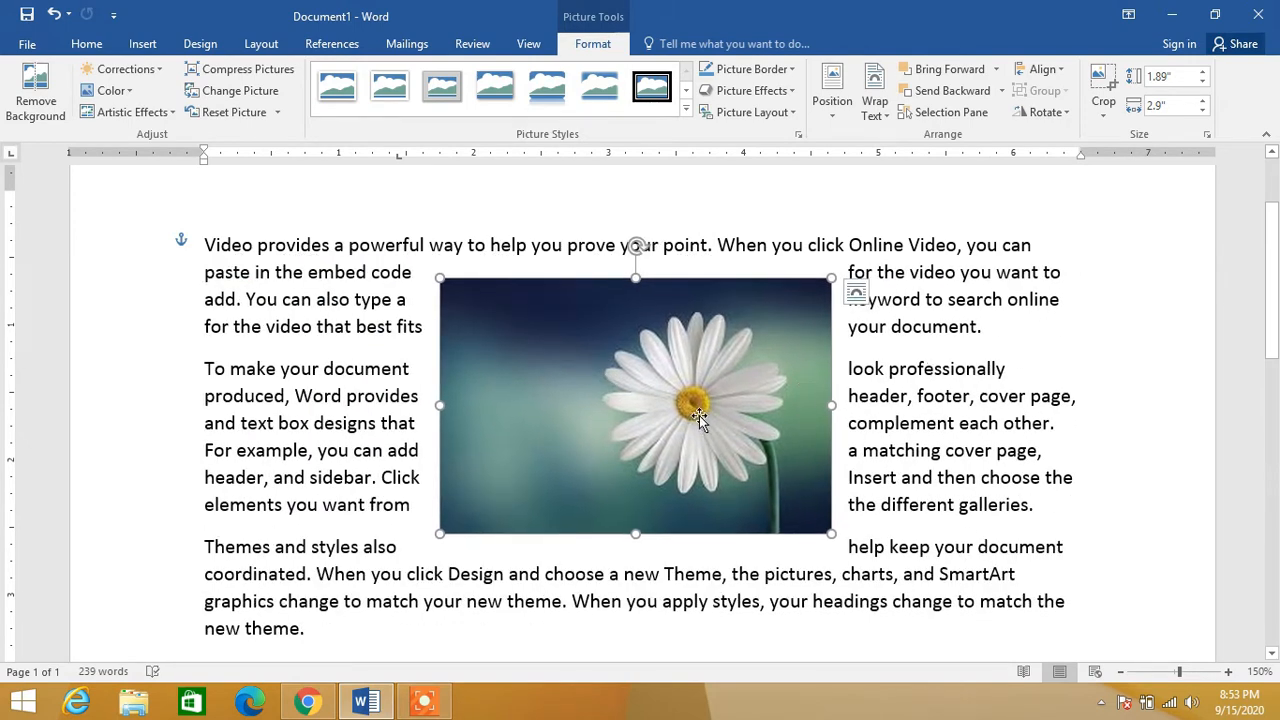
scroll(705, 420, down, 3)
drag(690, 337, 413, 450)
scroll(413, 450, up, 5)
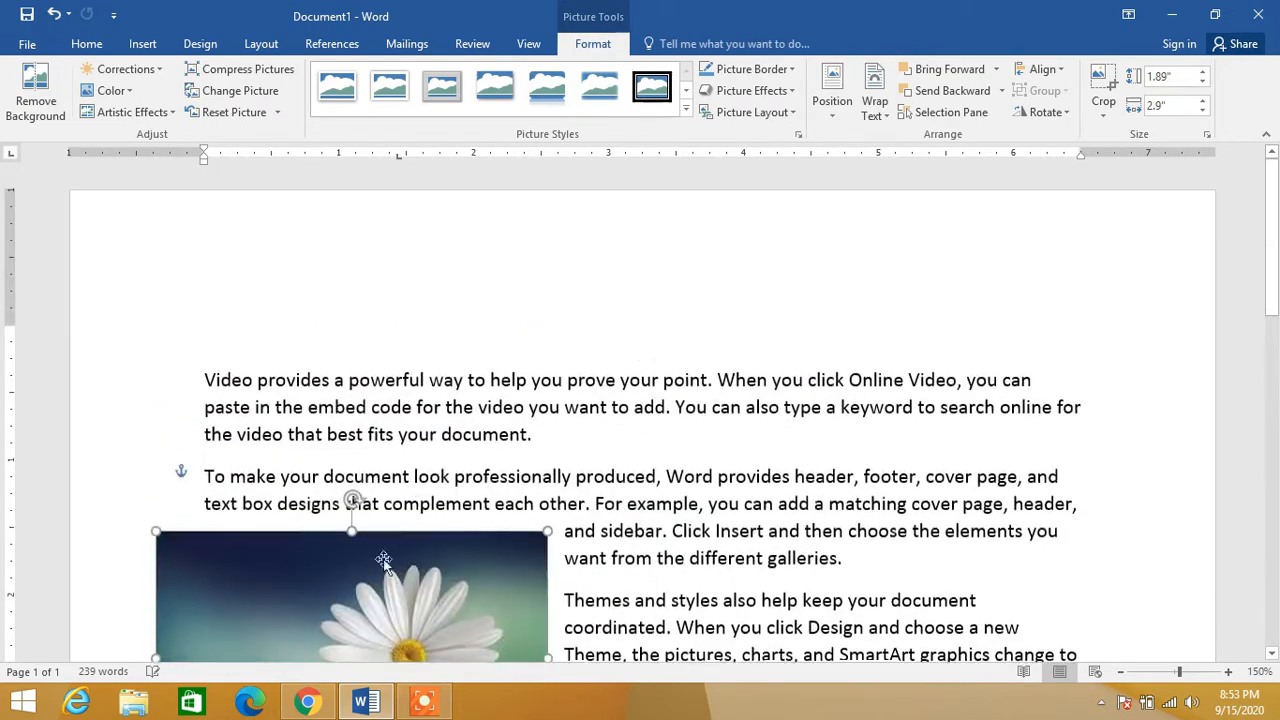
drag(386, 580, 431, 450)
scroll(400, 429, down, 3)
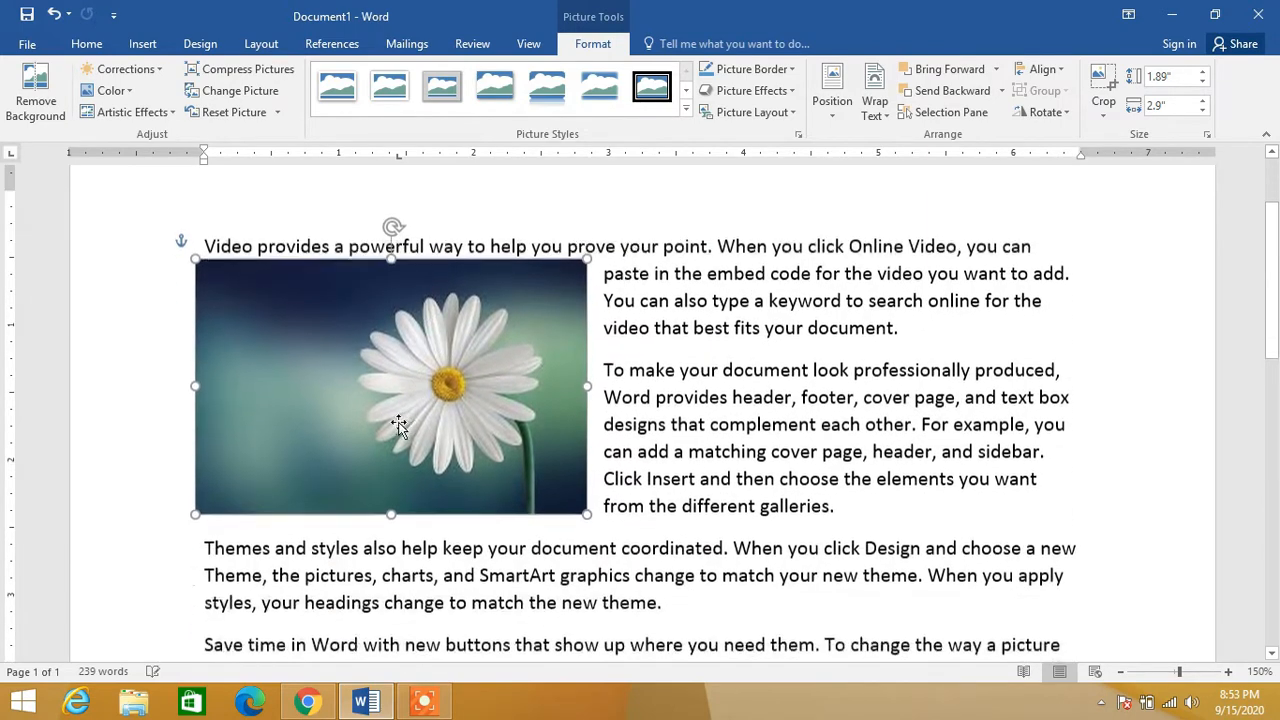
drag(399, 407, 408, 448)
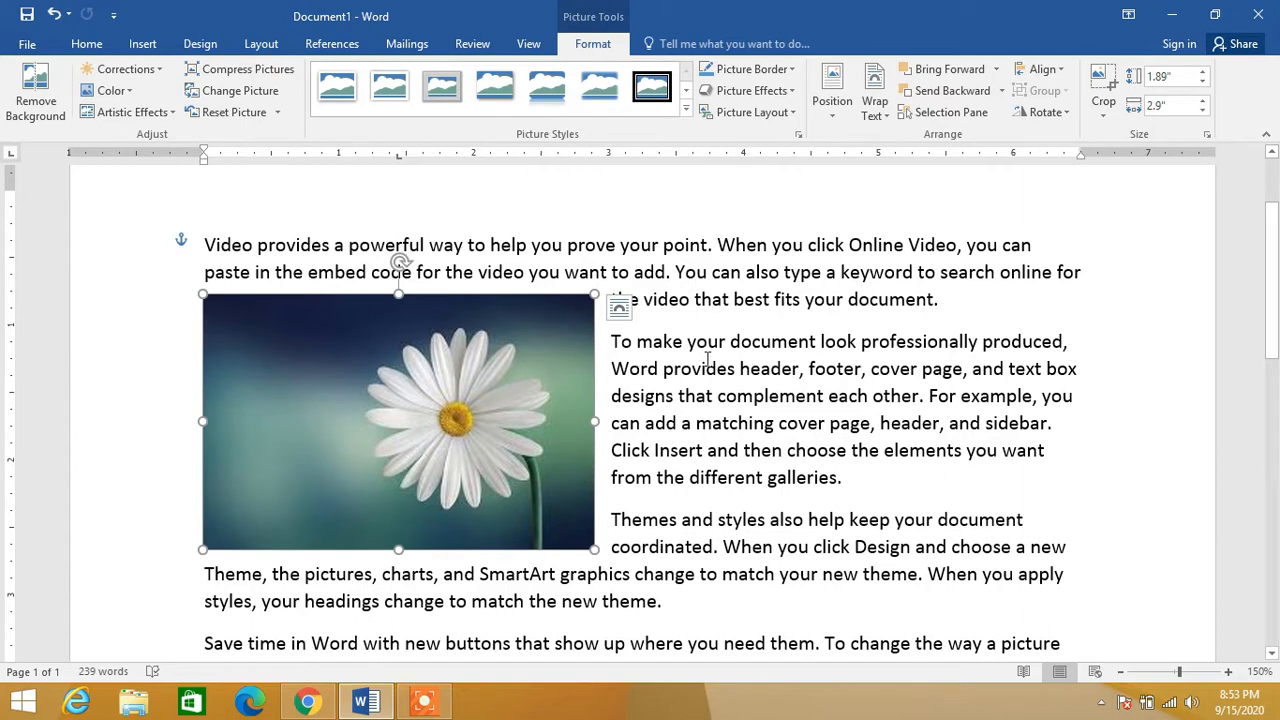
- Set the flower picture's wrapping to Through and move it slightly down, below the last line of the first paragraph
click(878, 108)
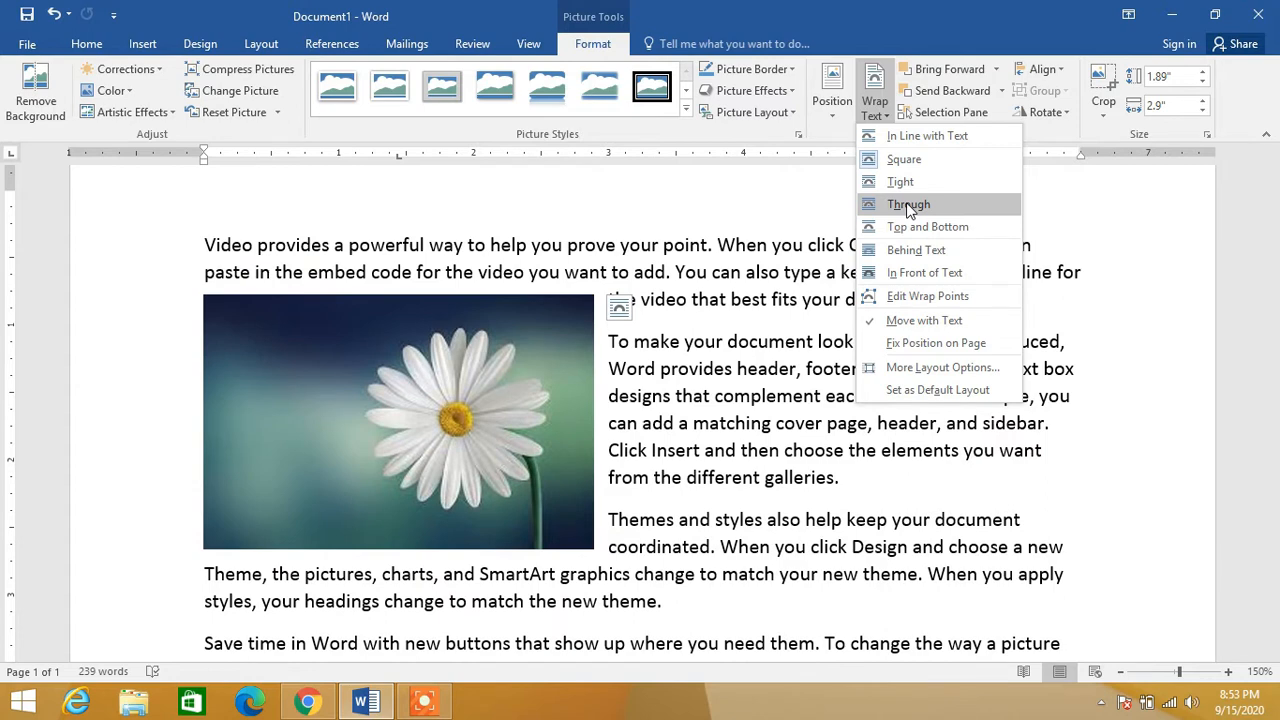
click(910, 205)
drag(487, 378, 482, 405)
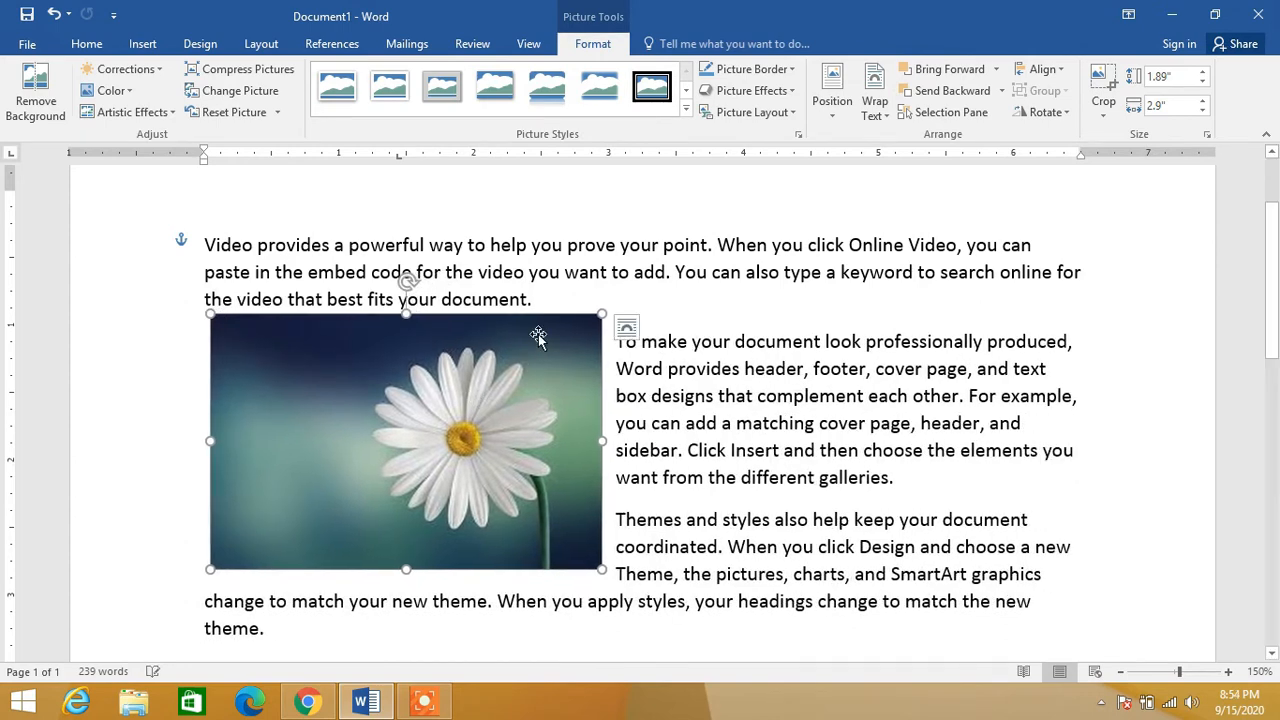
- Set the picture's wrapping to Tight and move it to the middle of the text, below the first line
click(883, 116)
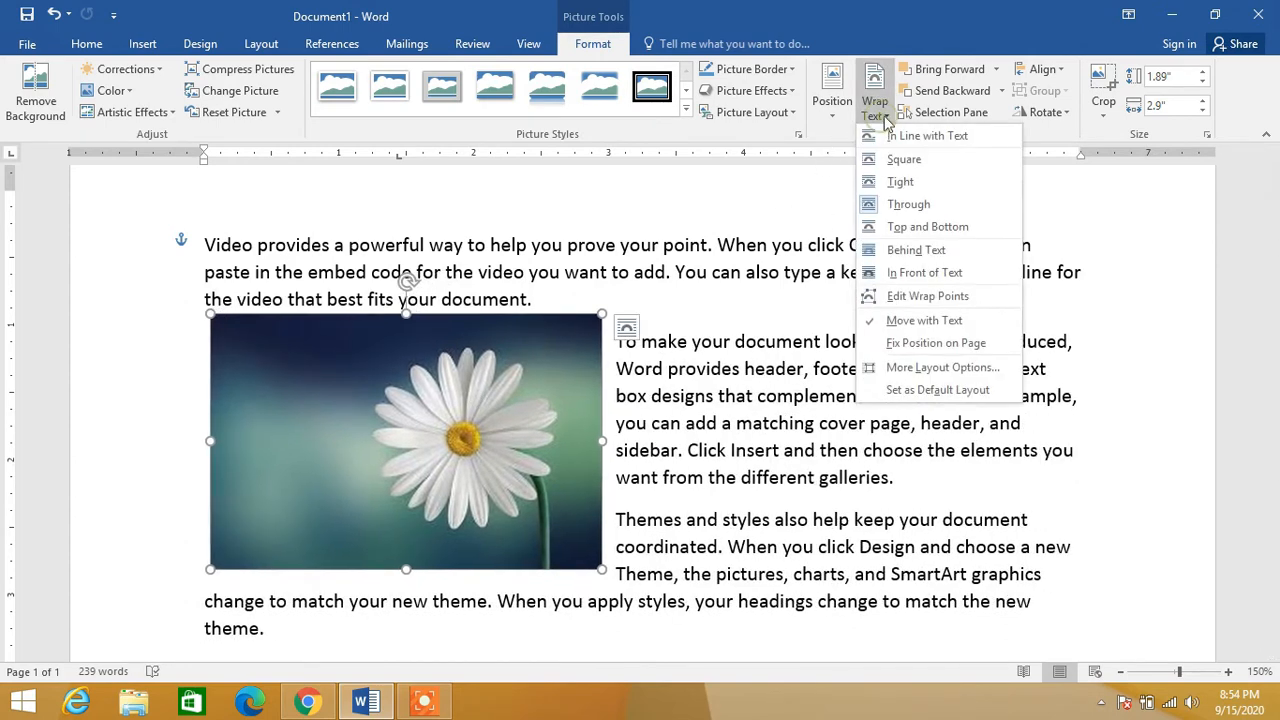
click(896, 186)
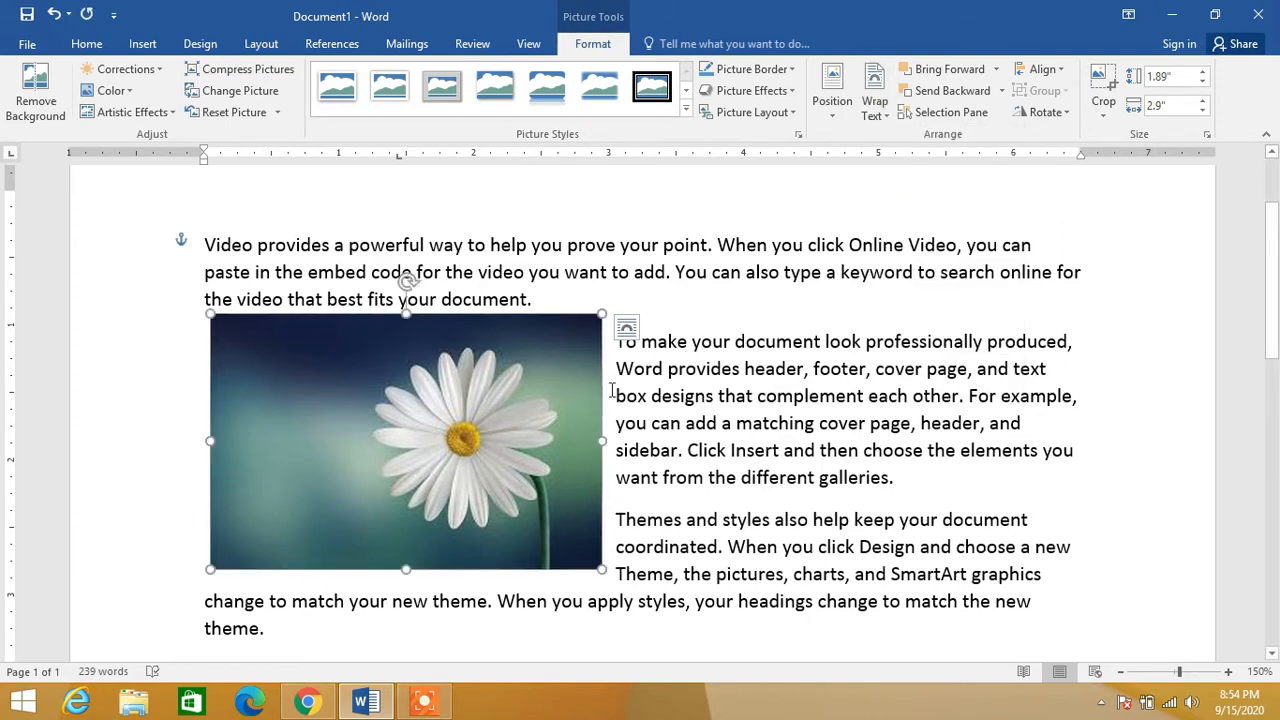
drag(527, 388, 703, 342)
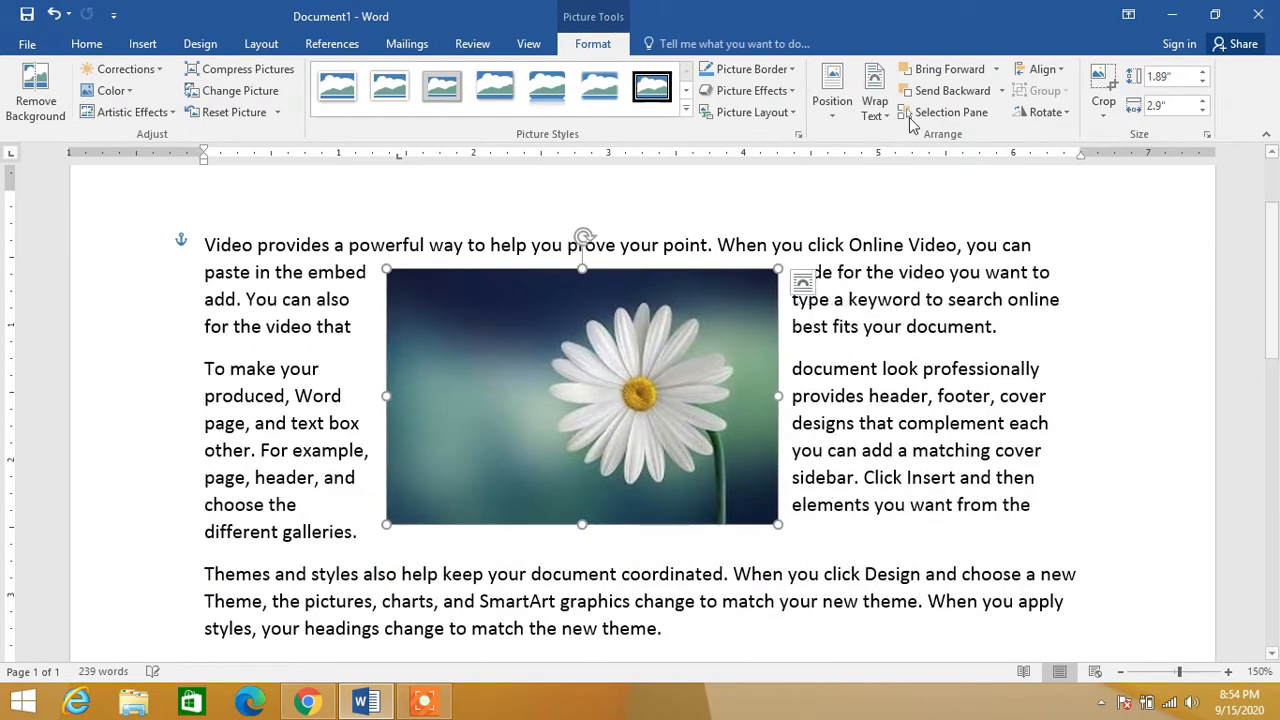
- Return the picture to In Line with Text and move it inside the word "for" in the first paragraph
click(875, 105)
click(914, 140)
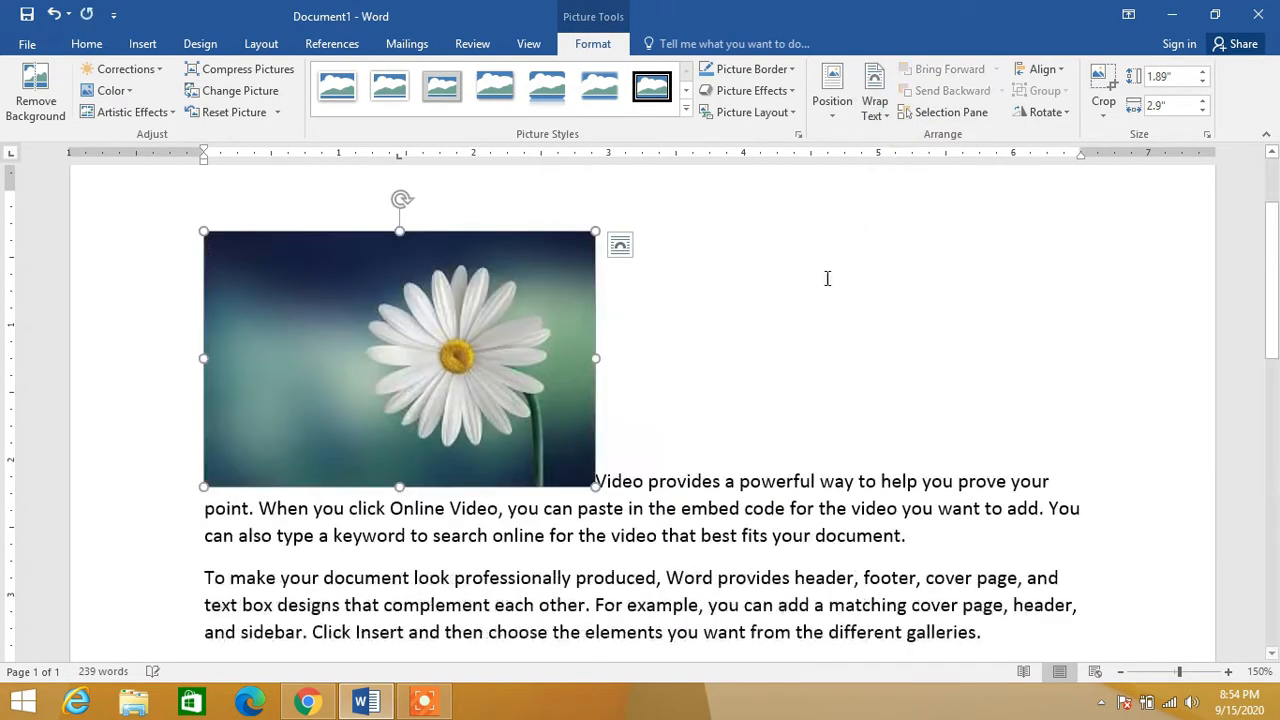
drag(517, 360, 527, 396)
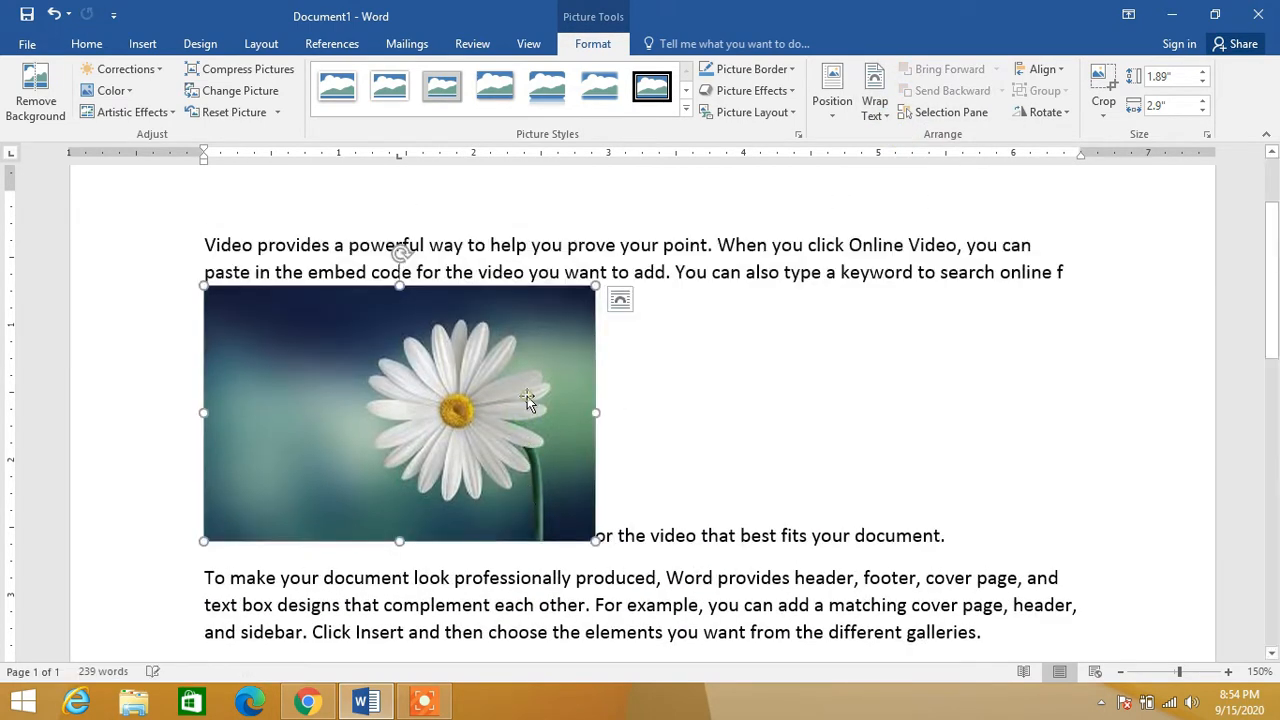
- Switch the flower picture from inline to Tight text wrapping
click(876, 106)
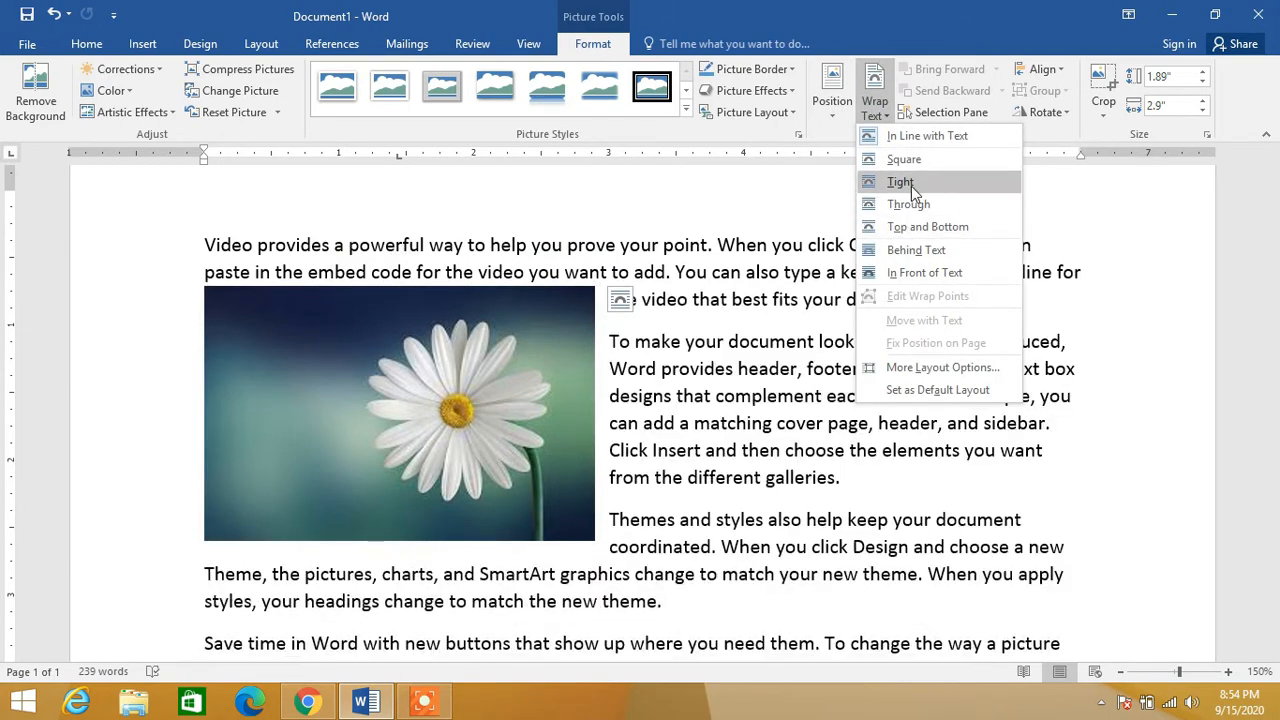
click(911, 186)
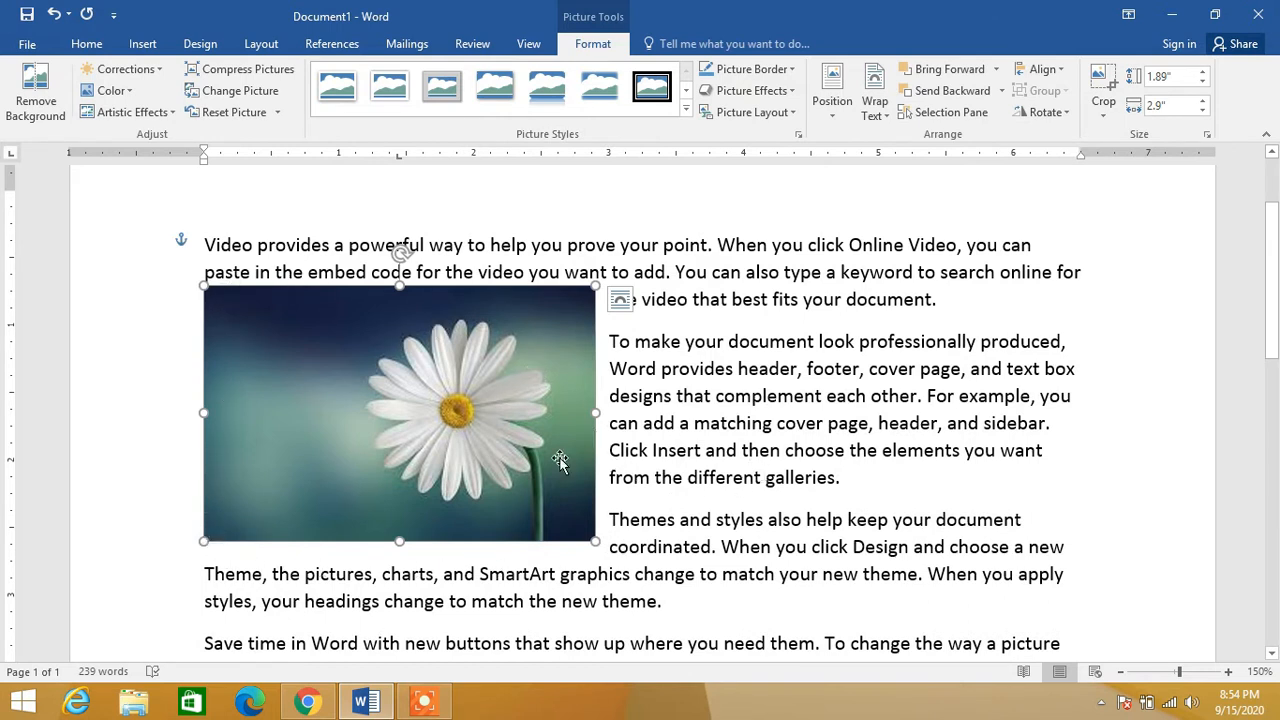
click(880, 114)
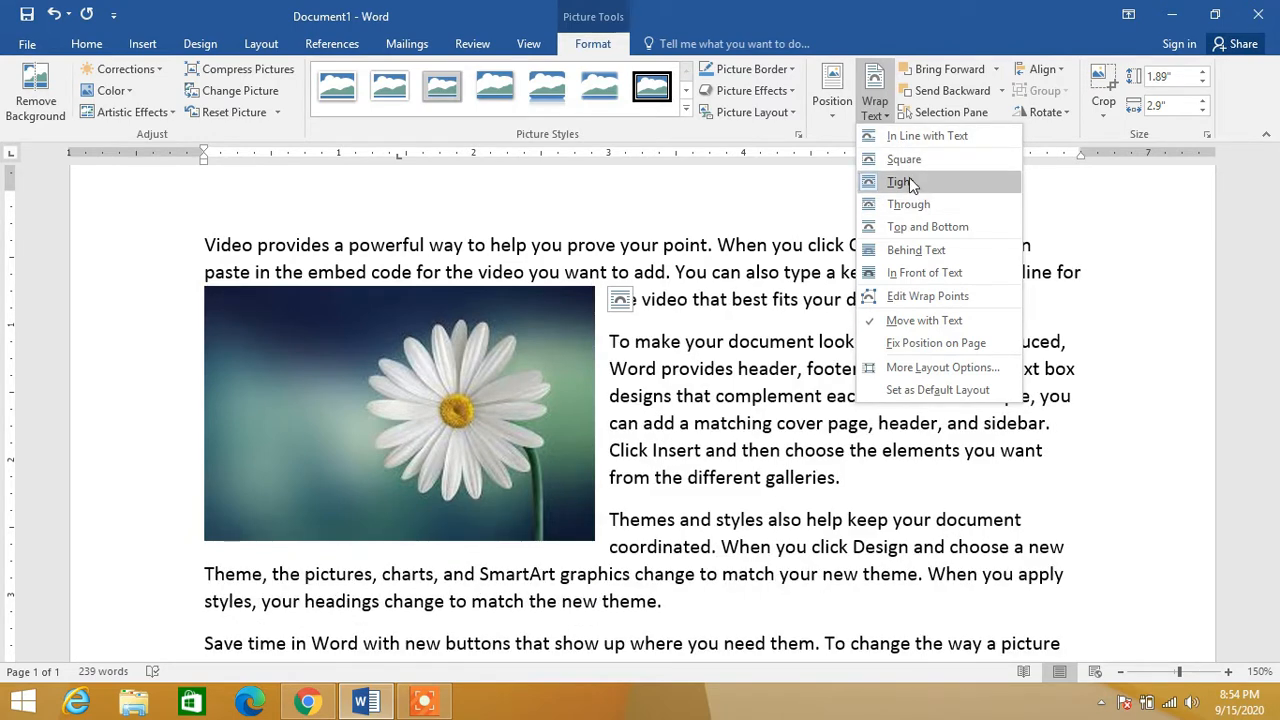
click(905, 185)
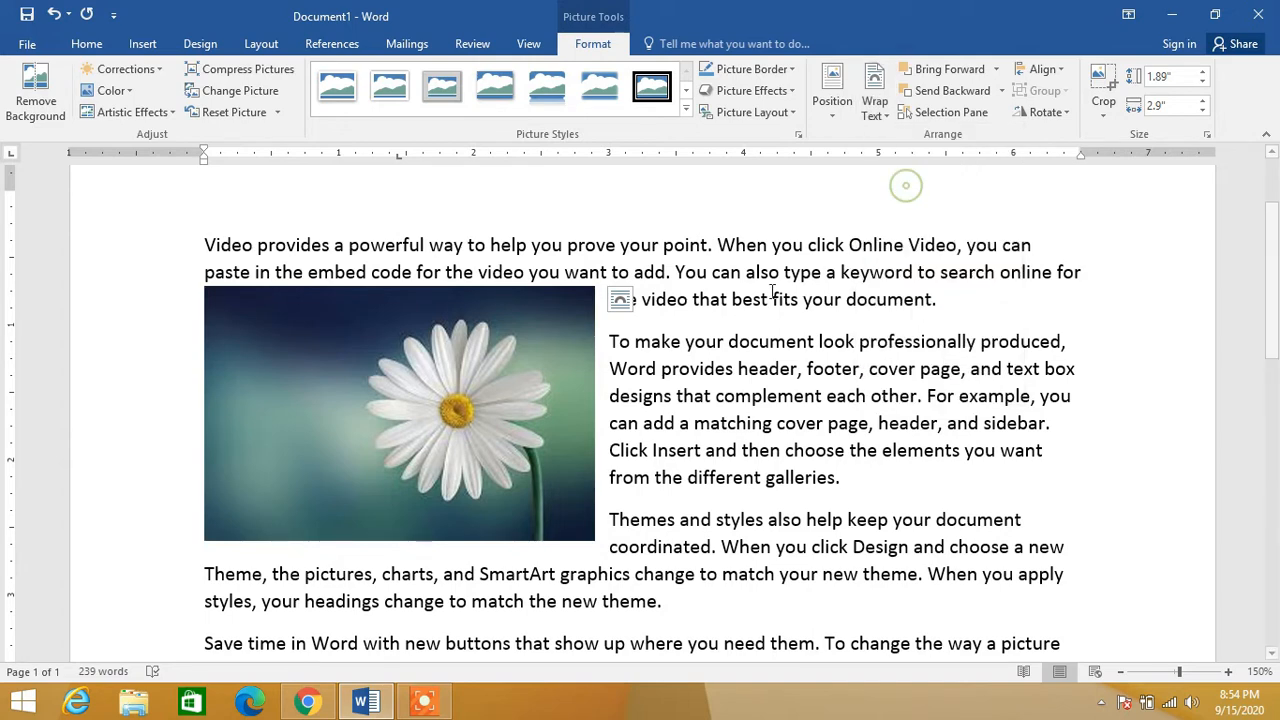
- Set the picture's wrapping to Top and Bottom and move it to the middle, below the second paragraph's first line
click(890, 115)
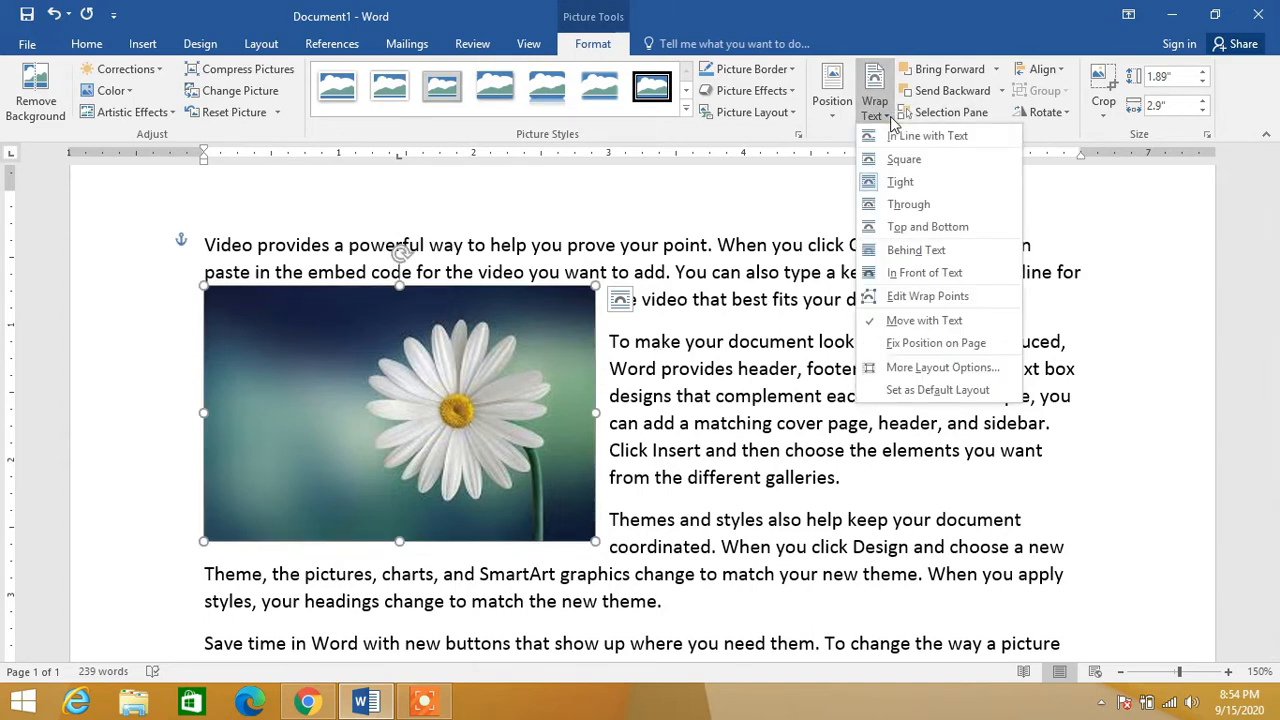
click(918, 229)
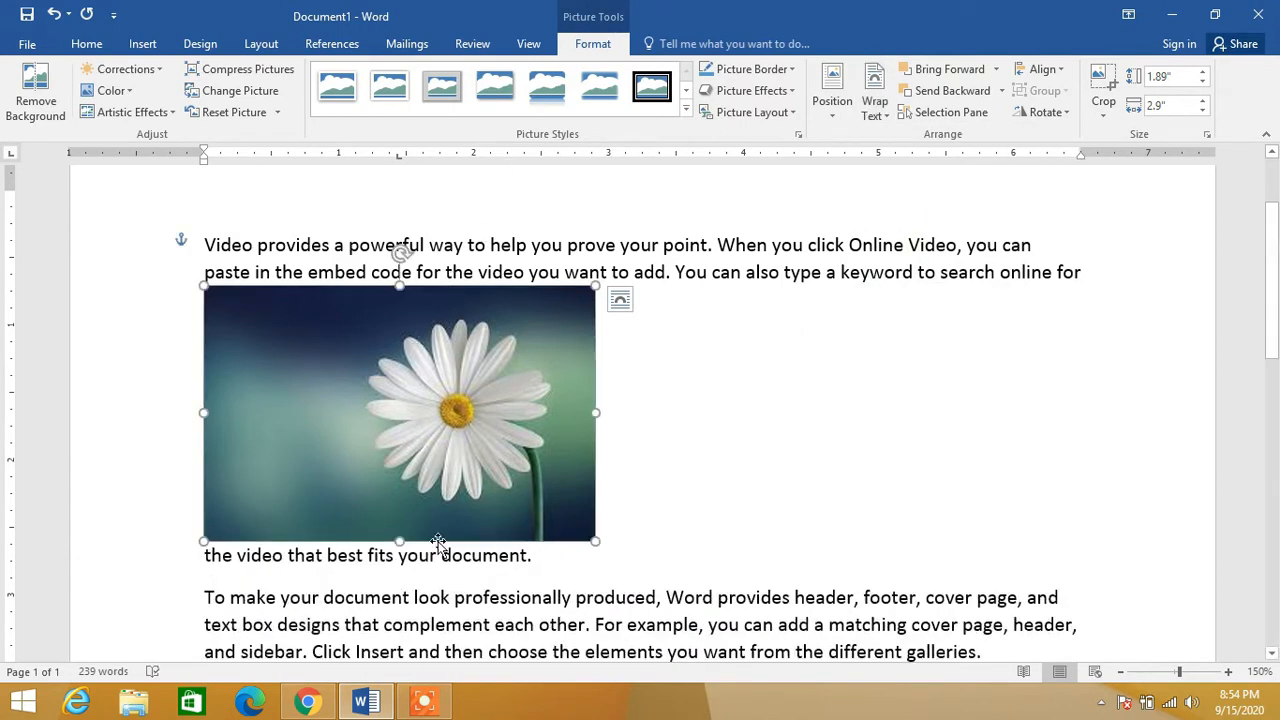
drag(414, 437, 584, 510)
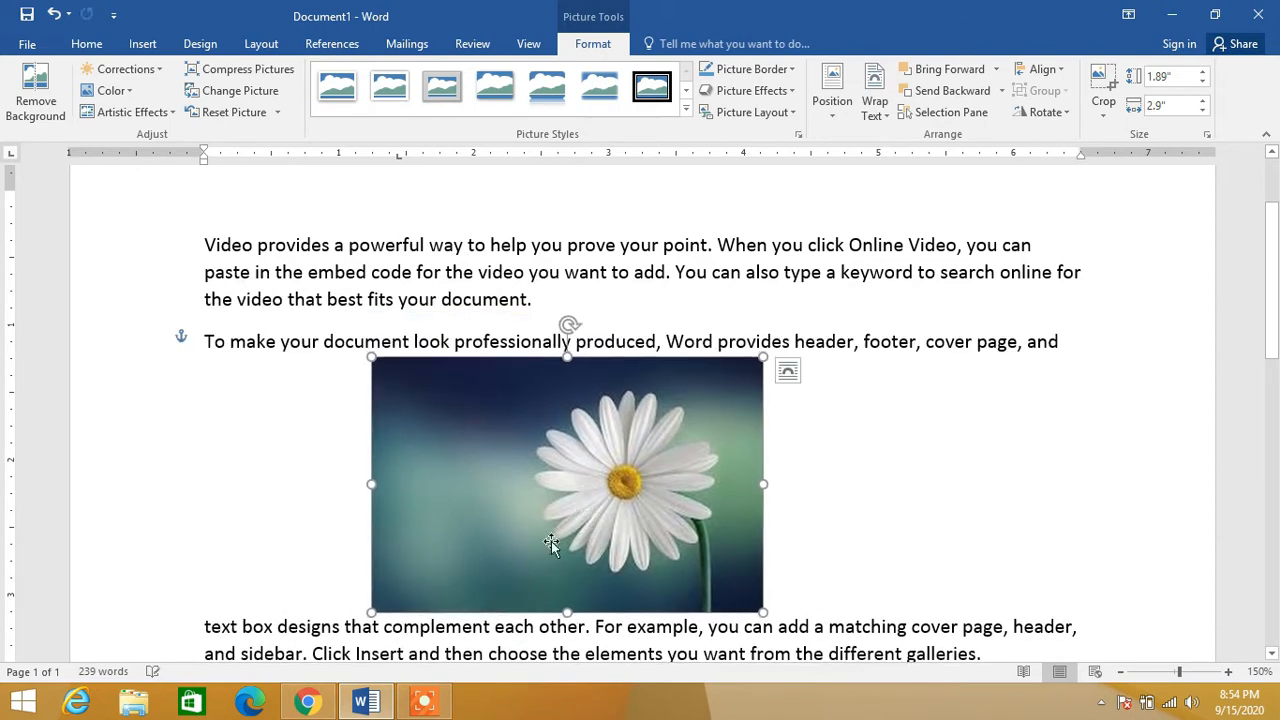
scroll(537, 316, down, 3)
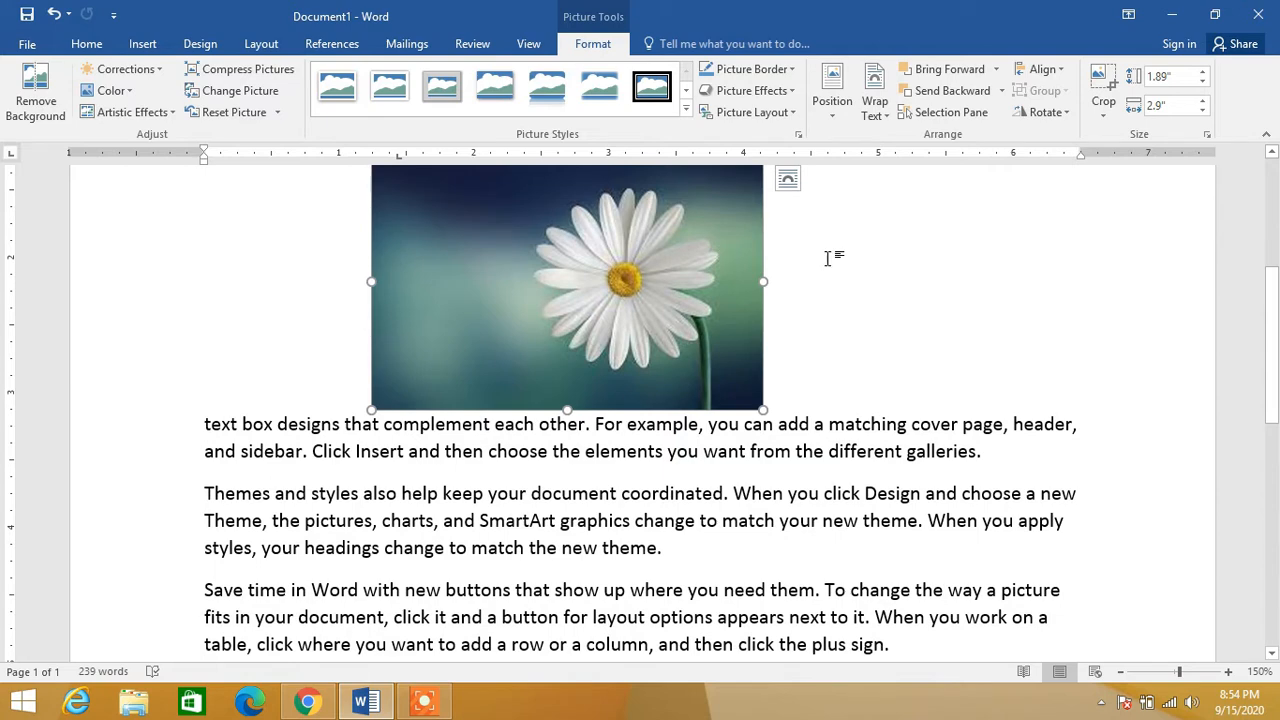
- Place the flower picture behind the text, and change its wrapping to In Front of Text
click(886, 116)
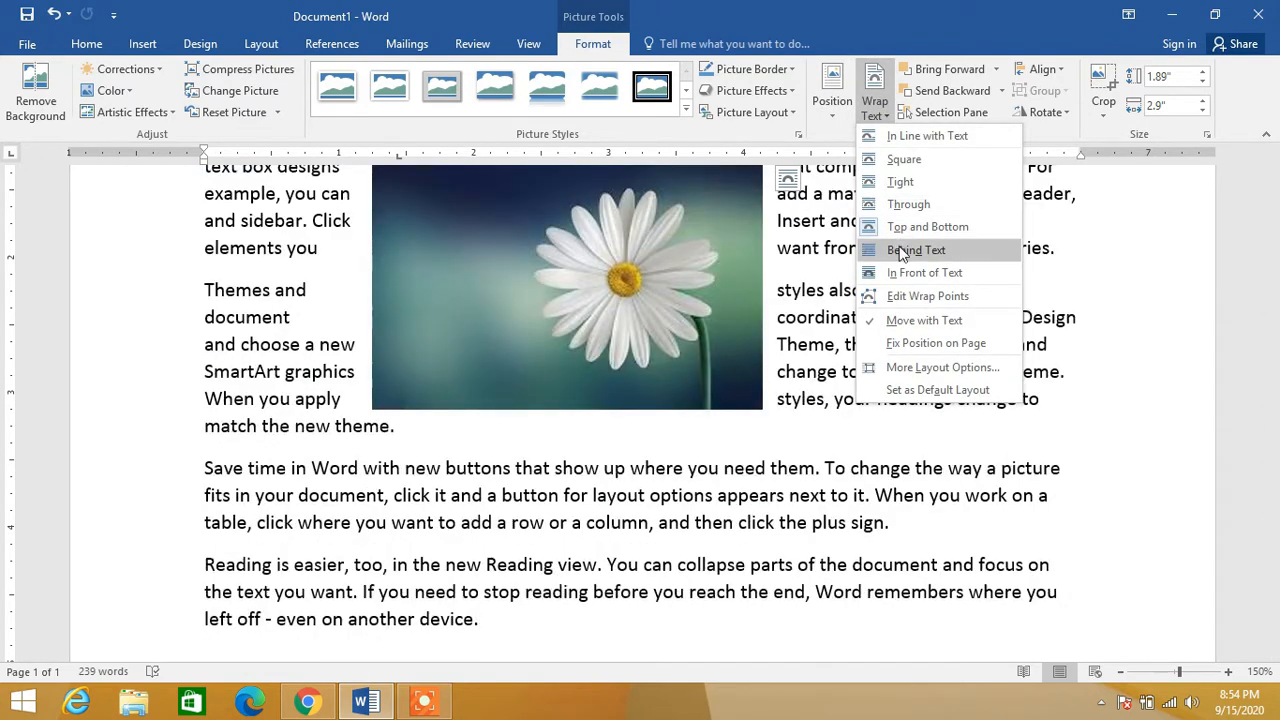
click(900, 250)
scroll(851, 290, up, 3)
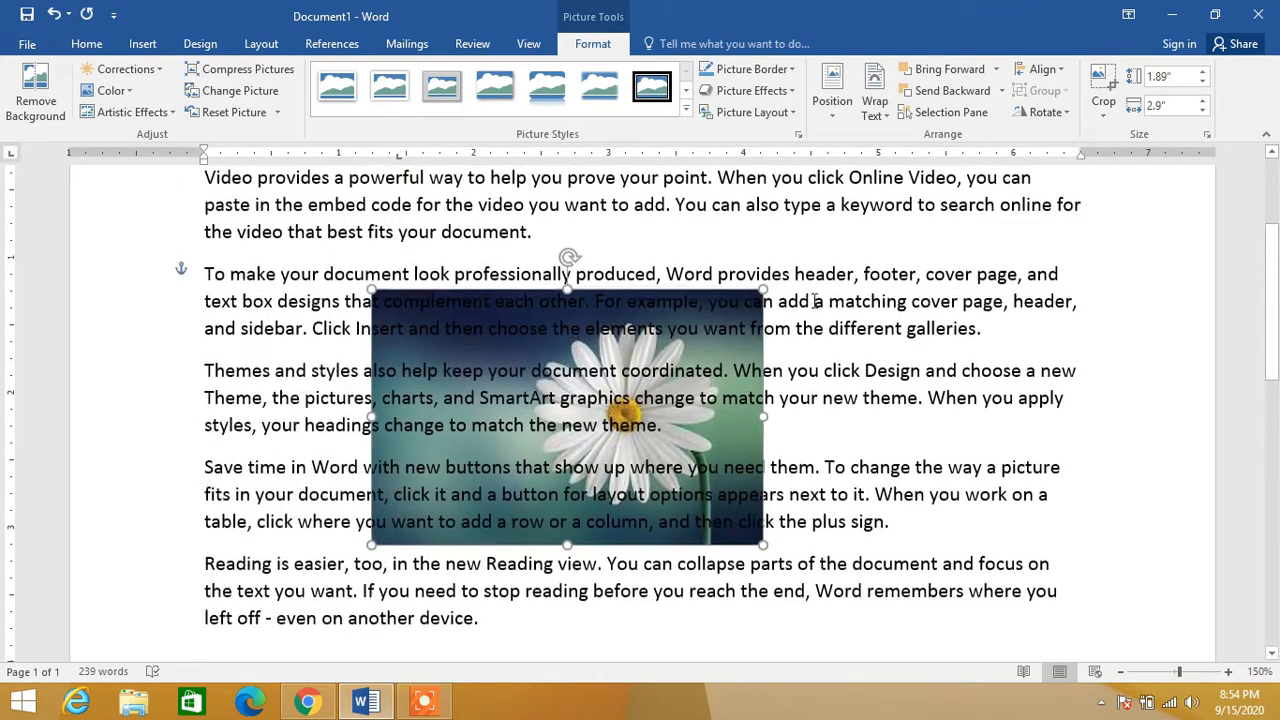
click(886, 112)
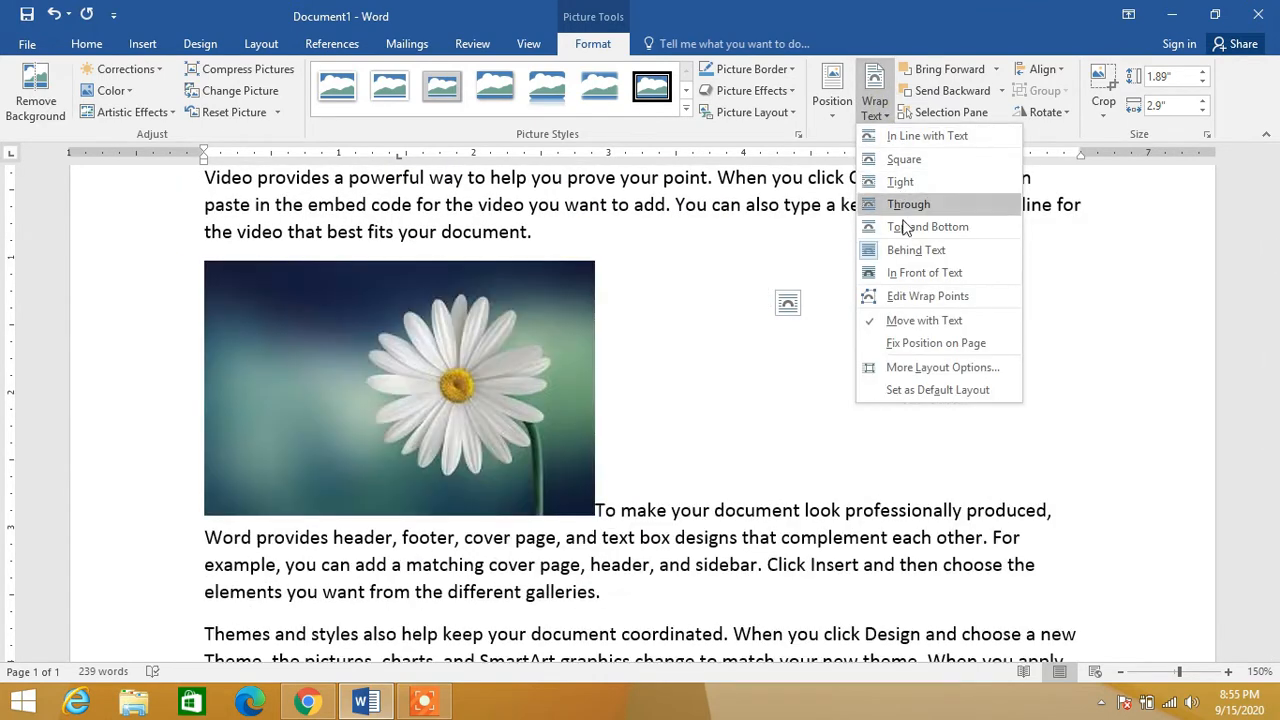
click(912, 256)
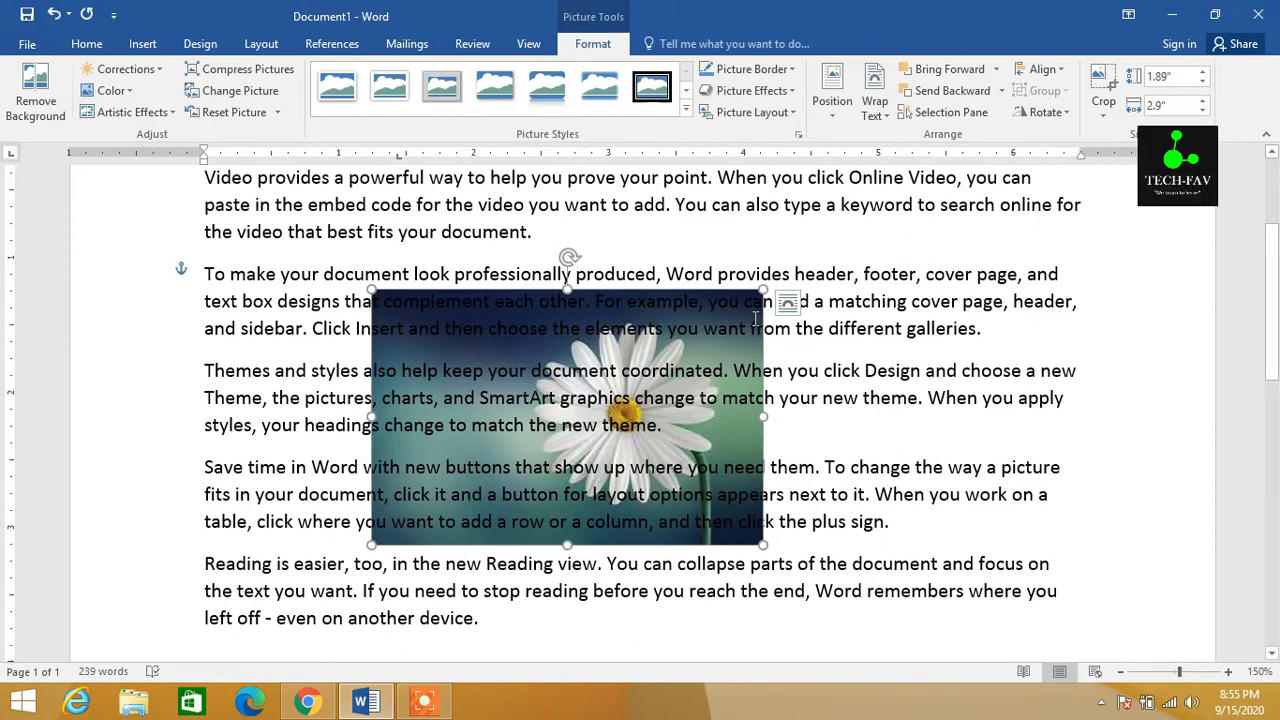
click(886, 112)
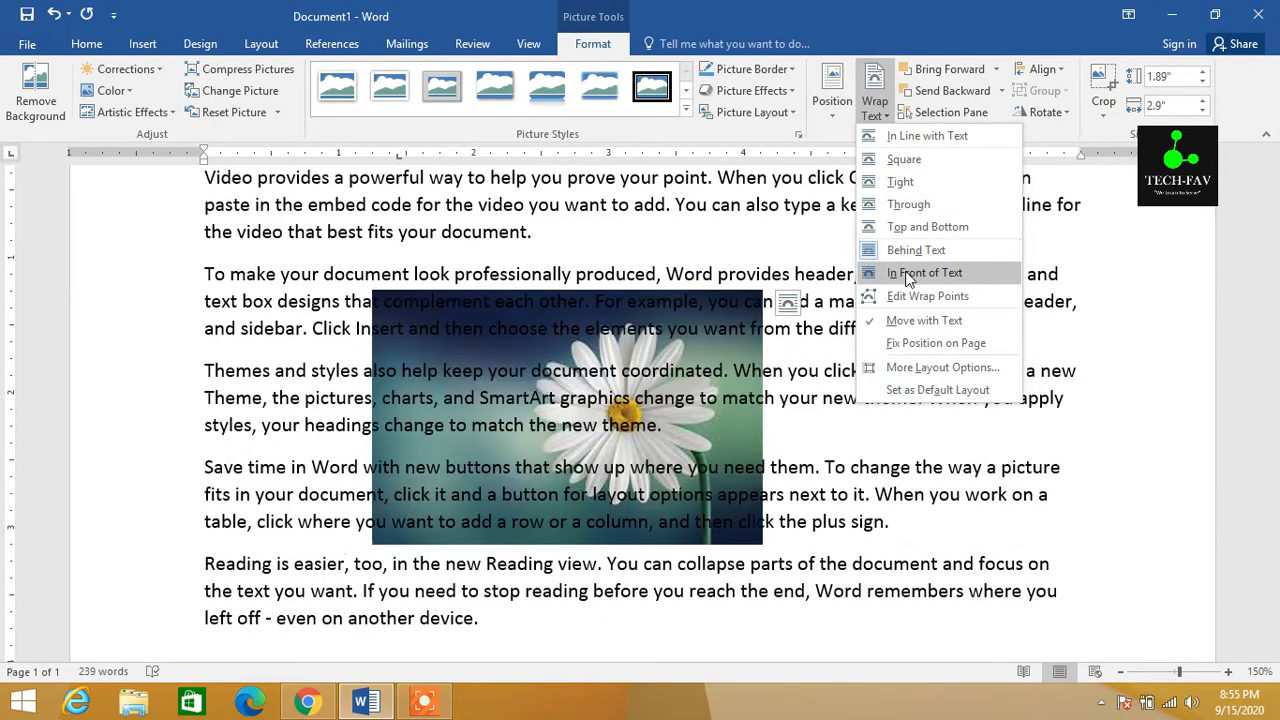
click(908, 274)
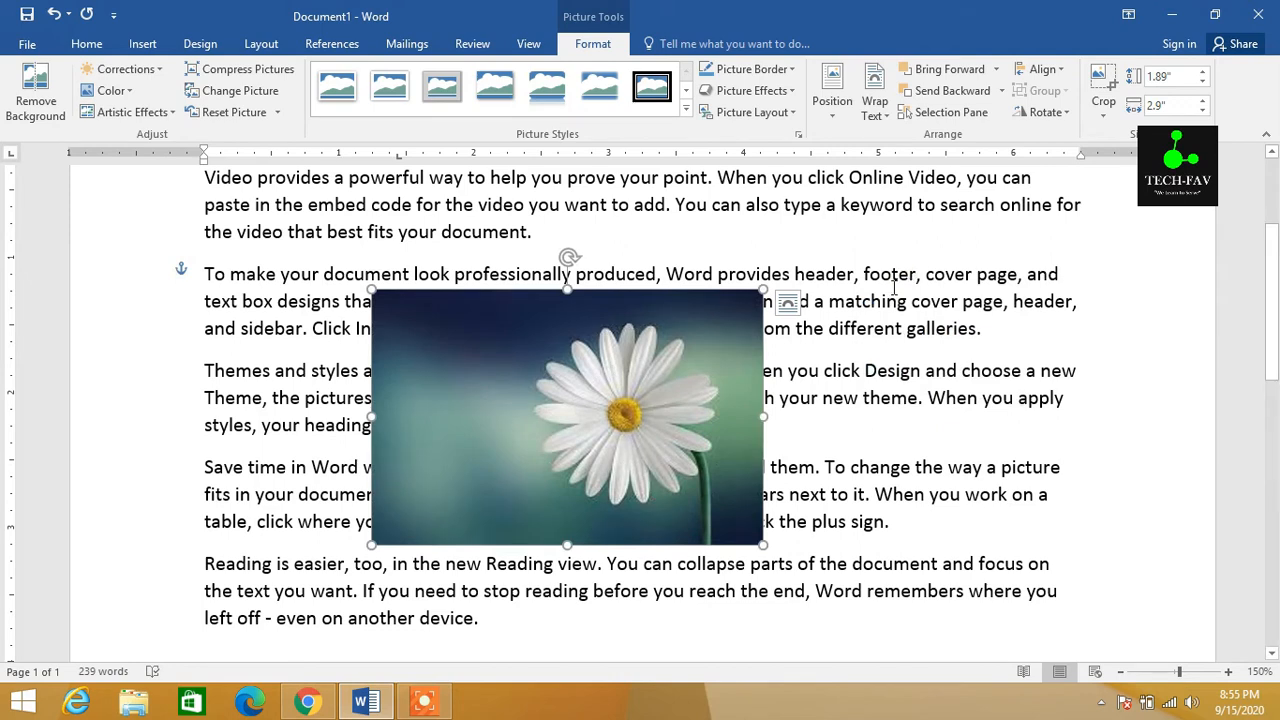
- Edit the flower picture's wrap points, moving both right corners outward past its edge and both left corners slightly inward
click(874, 100)
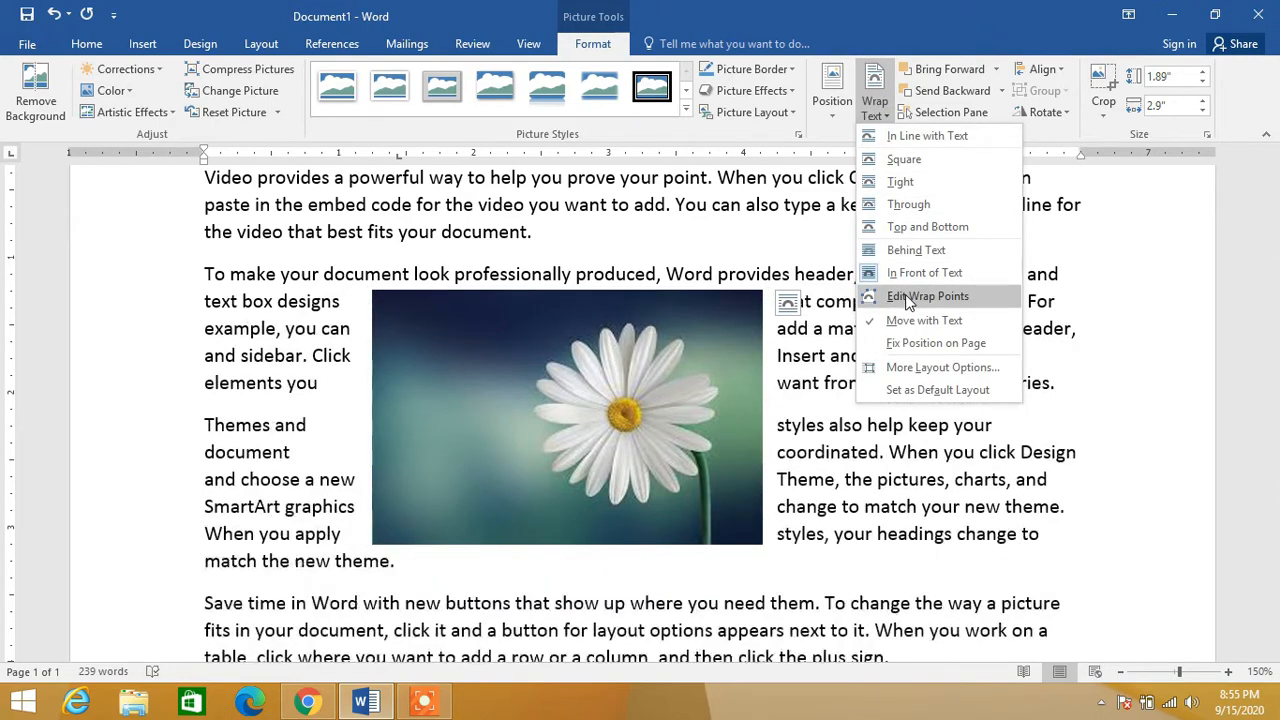
click(906, 298)
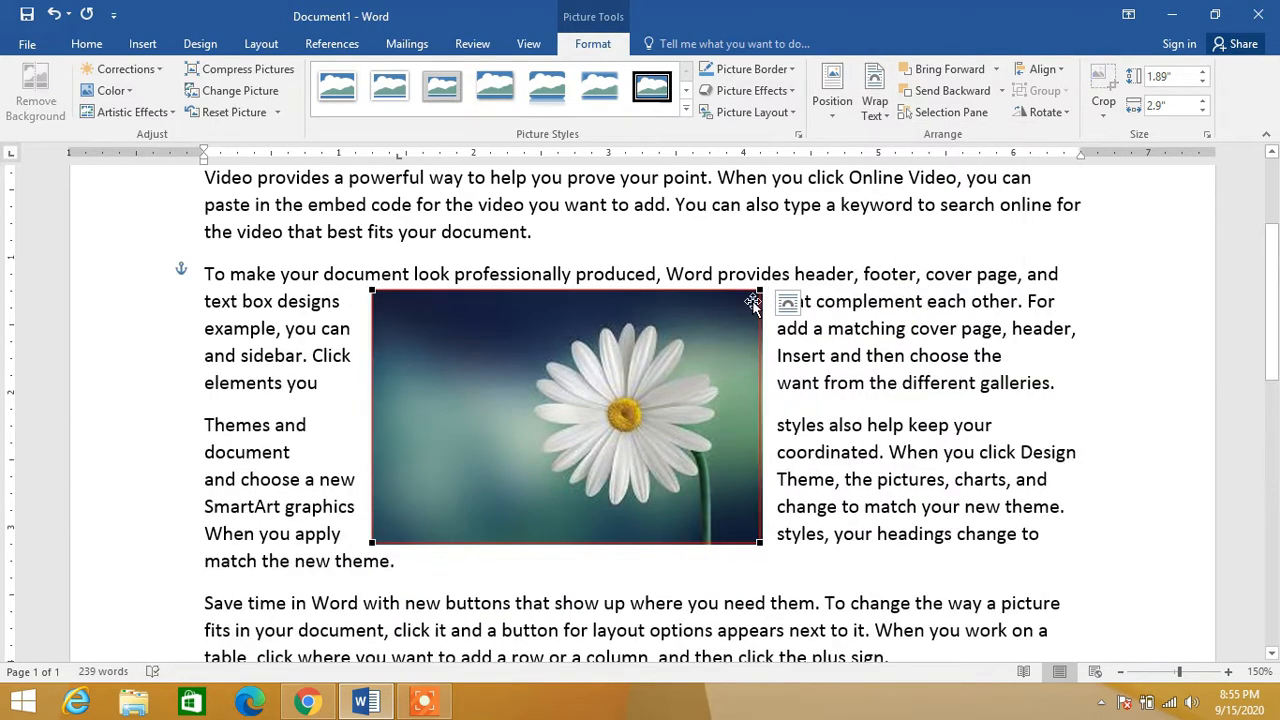
drag(760, 290, 802, 279)
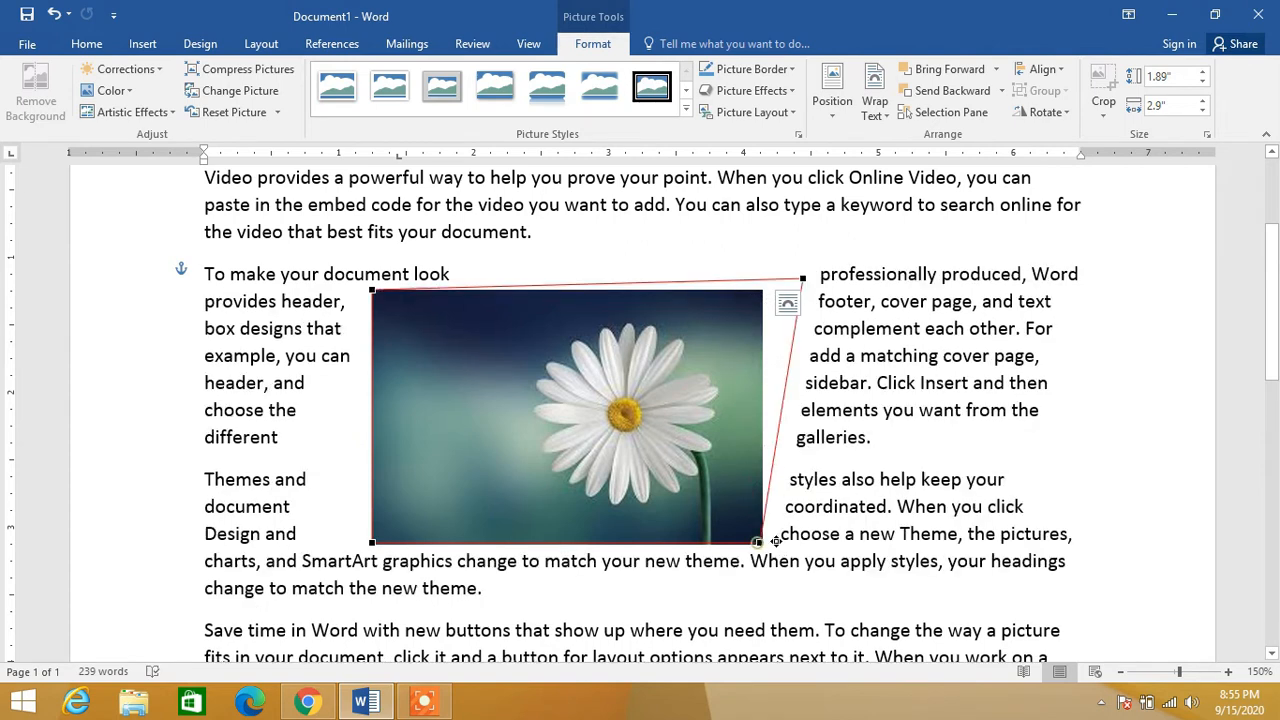
drag(776, 541, 804, 544)
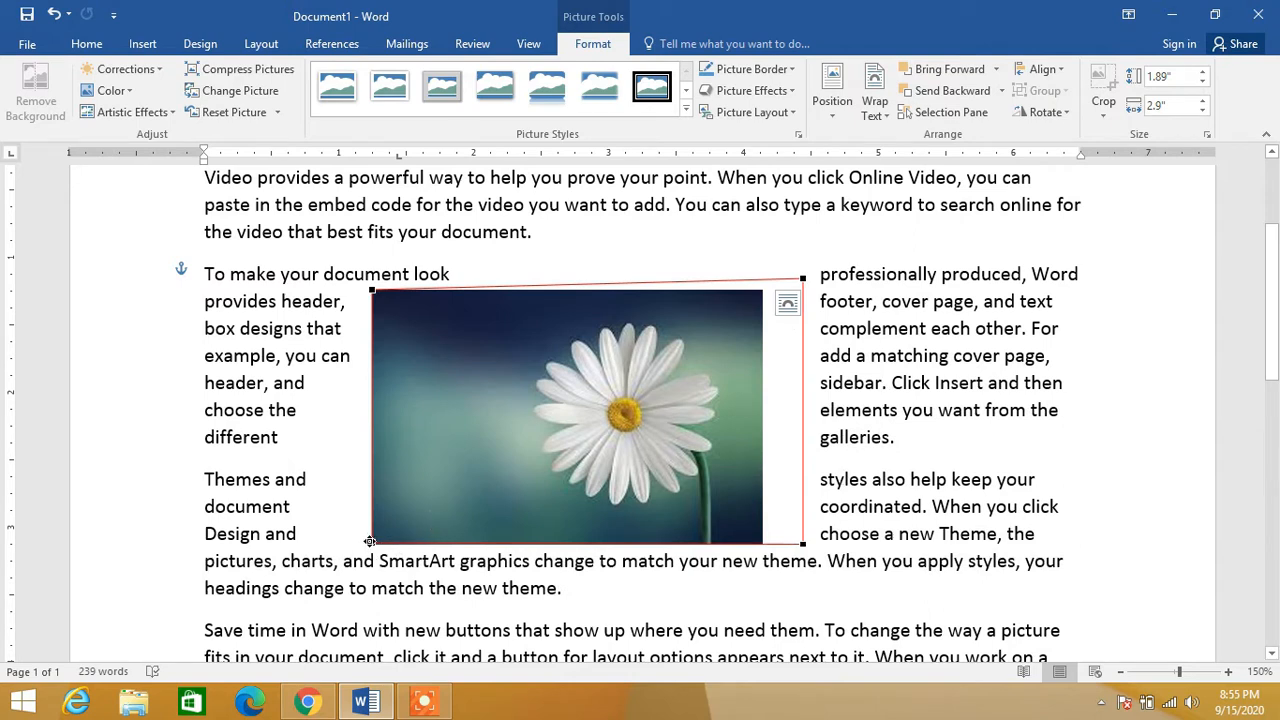
drag(370, 541, 352, 557)
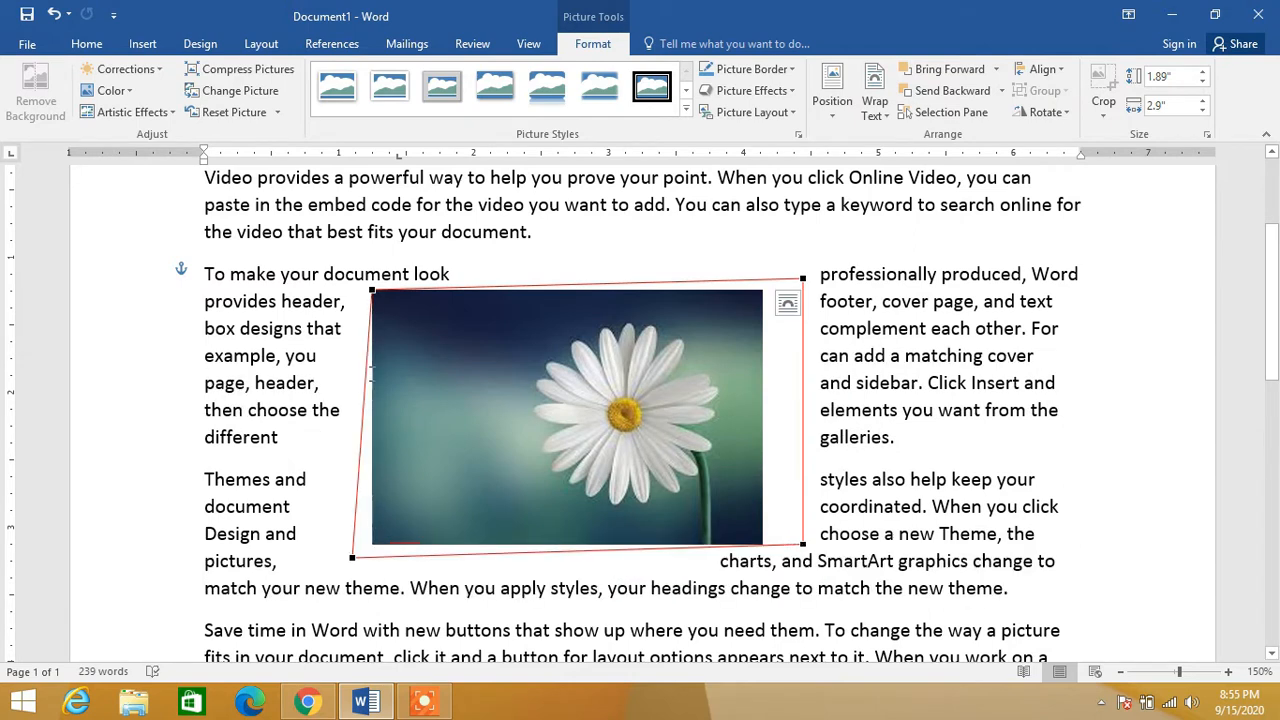
mouse_move(375, 290)
mouse_down()
mouse_move(352, 280)
mouse_move(391, 290)
mouse_up()
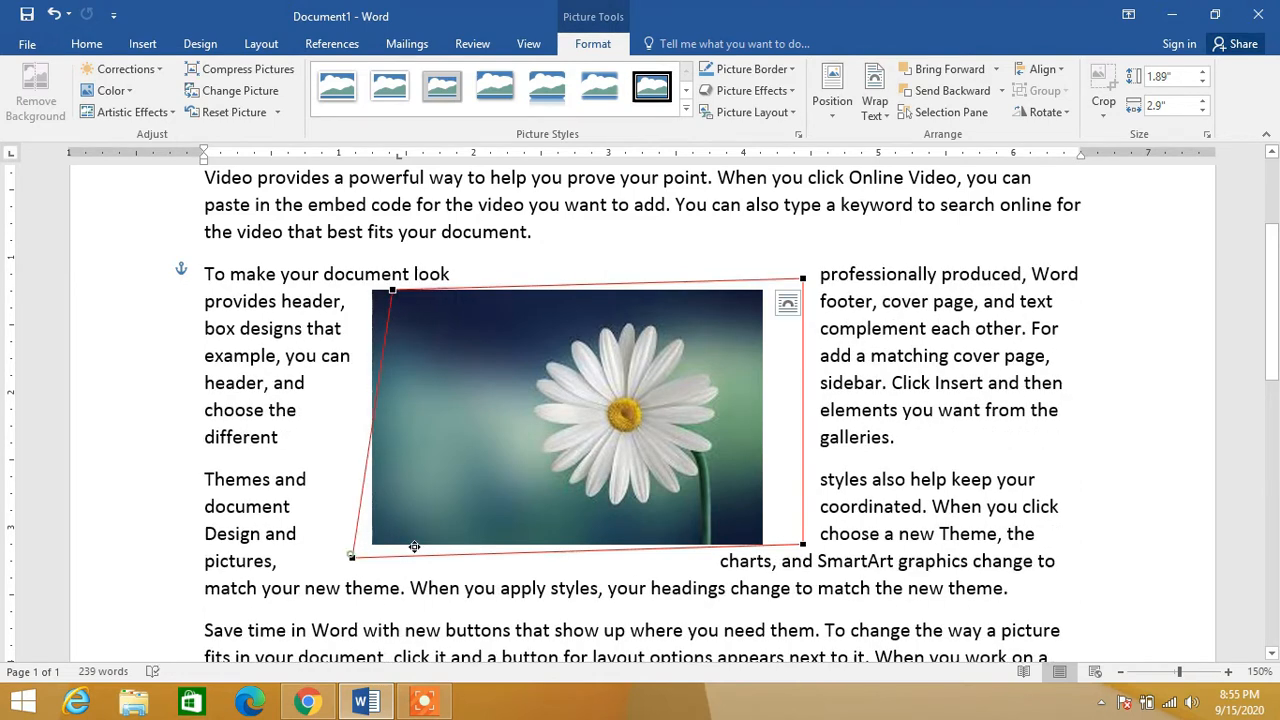
drag(351, 556, 382, 532)
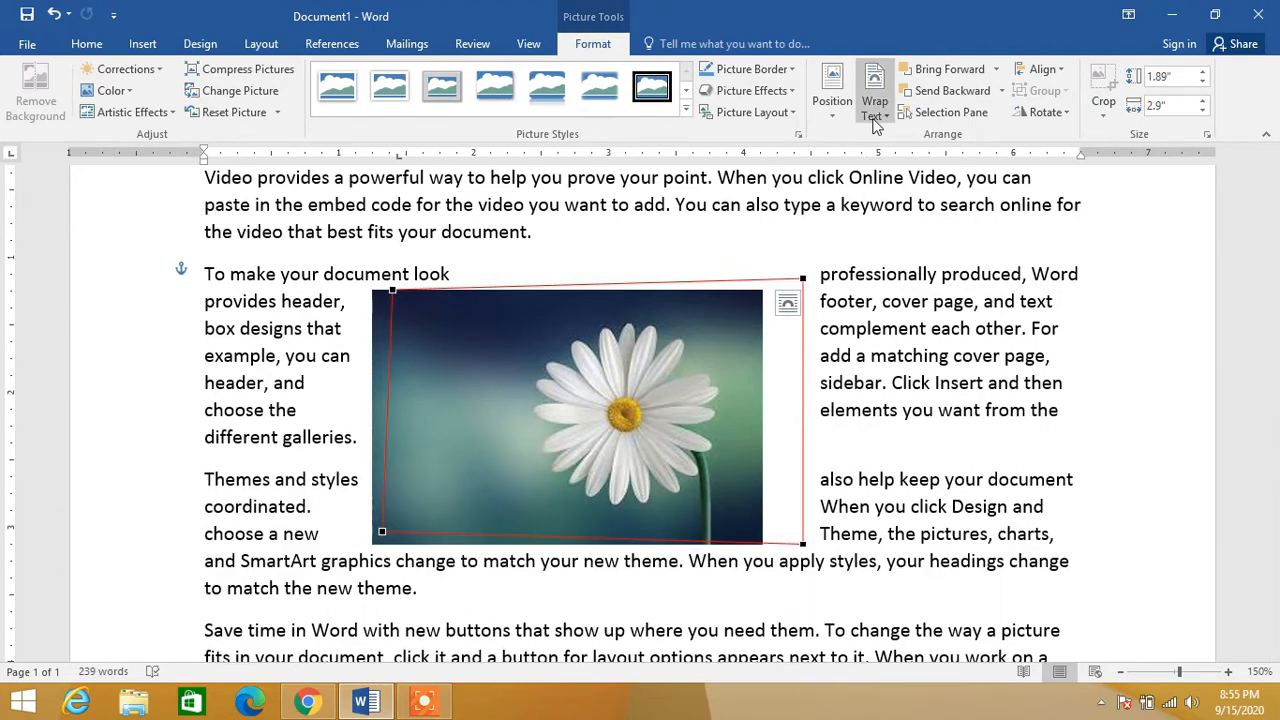
- Leave wrap point editing and review the picture's layout options with Tight wrapping selected
click(787, 305)
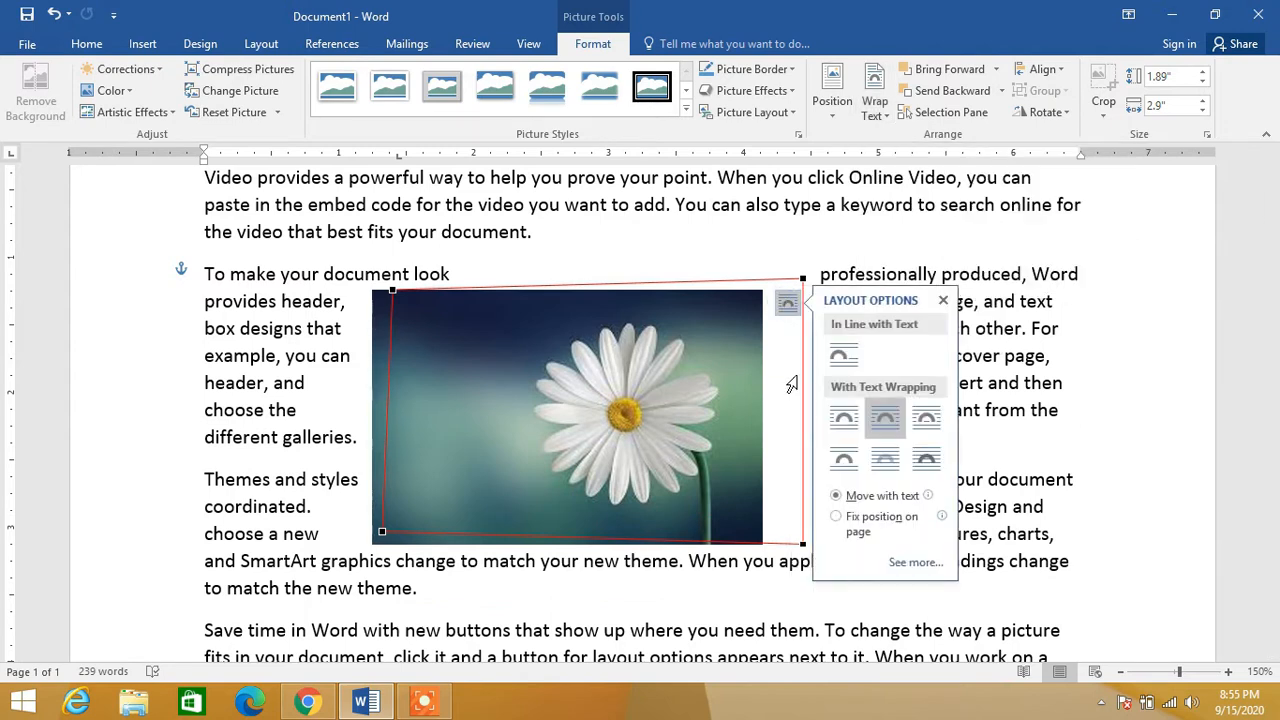
click(722, 585)
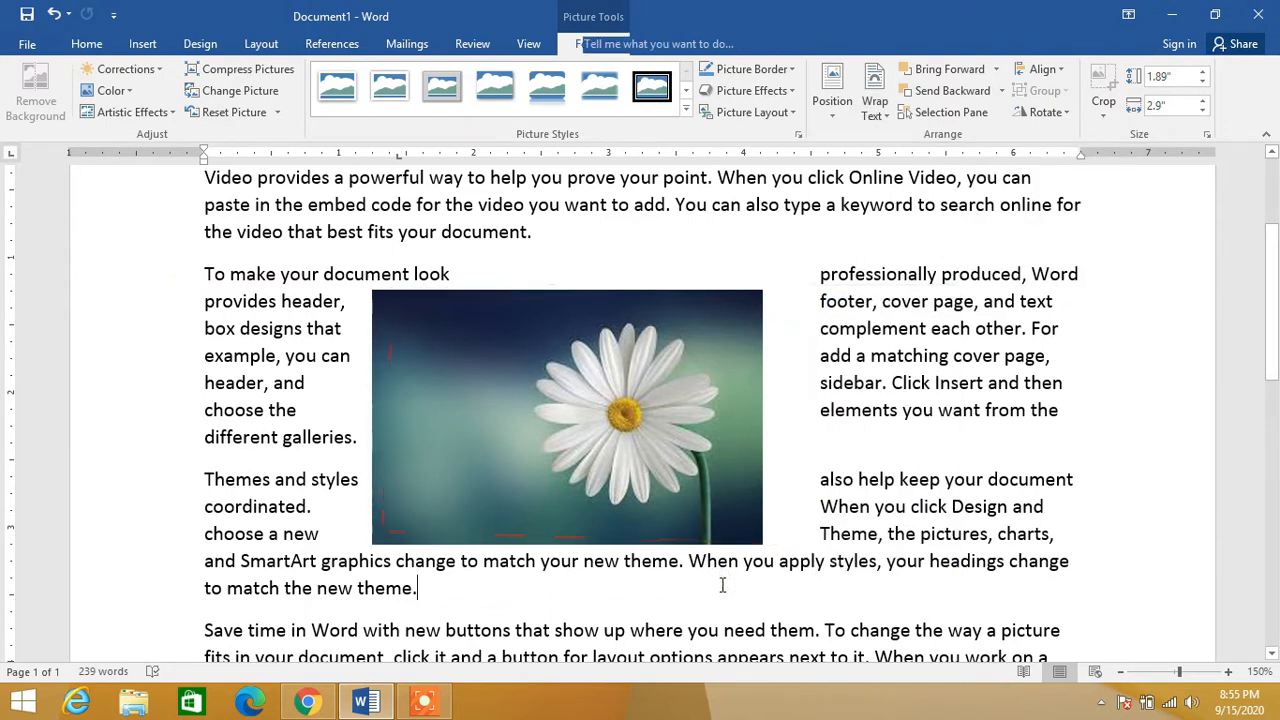
click(641, 423)
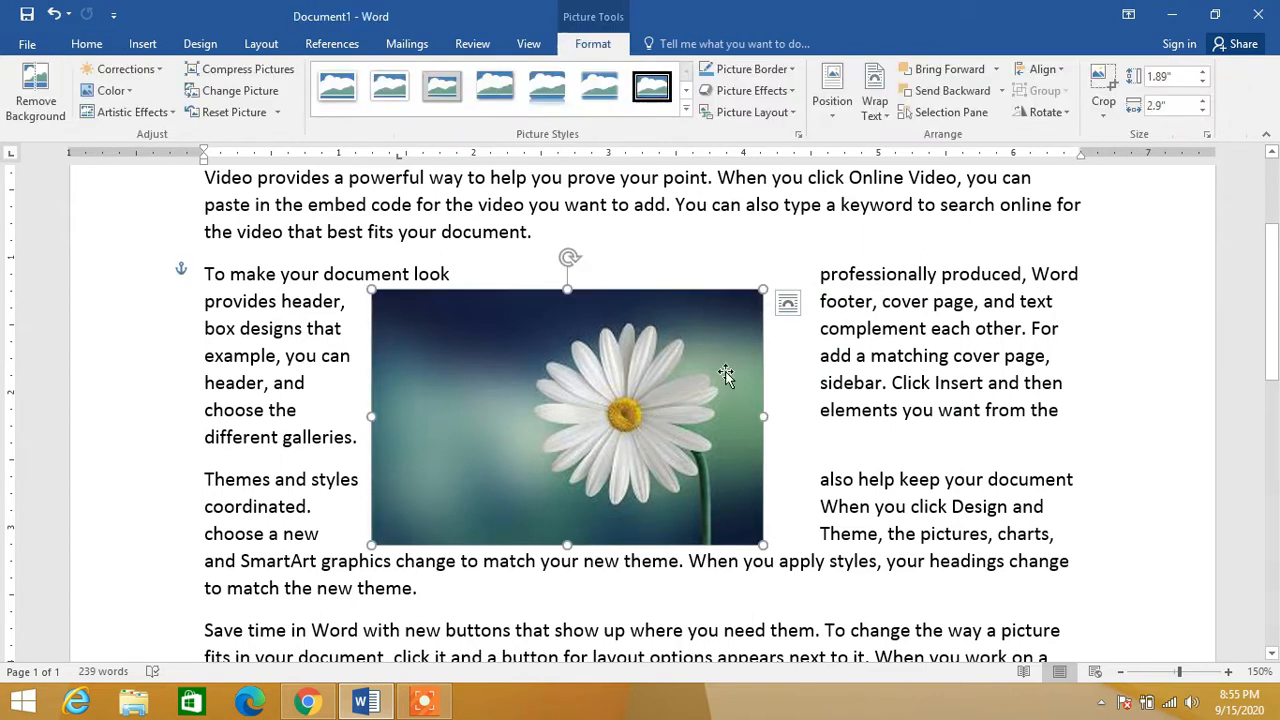
click(795, 303)
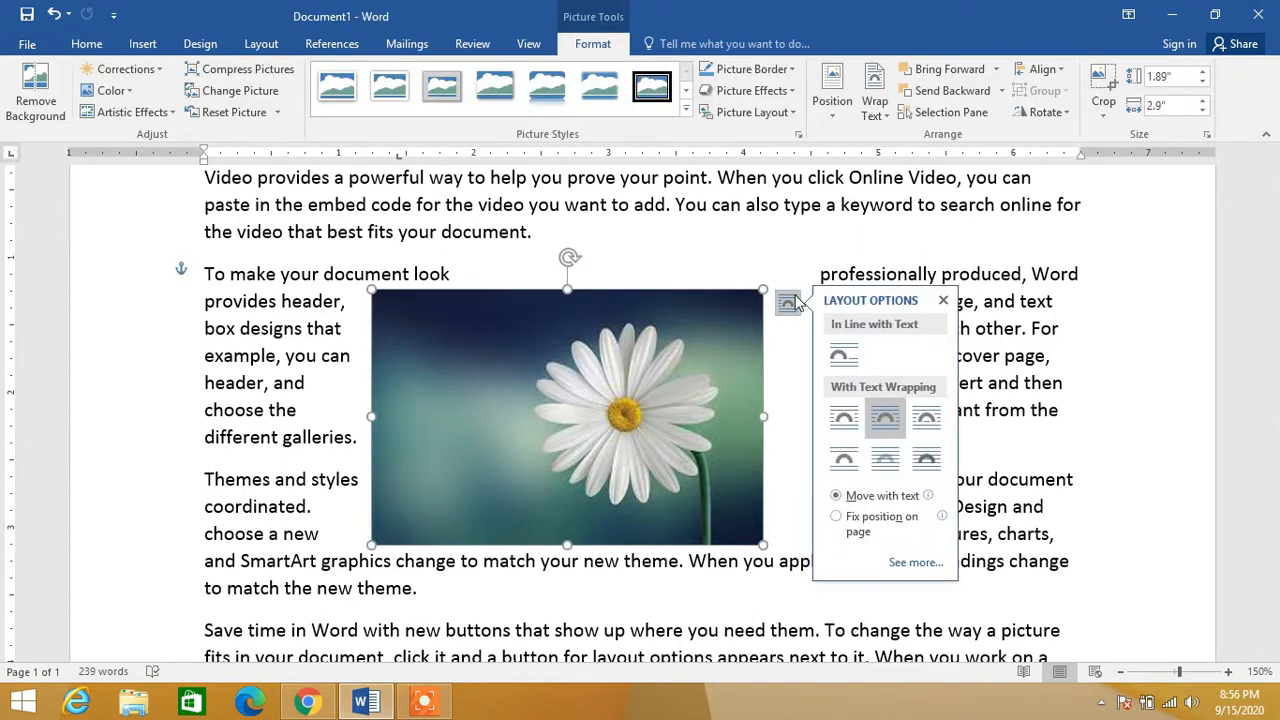
click(888, 424)
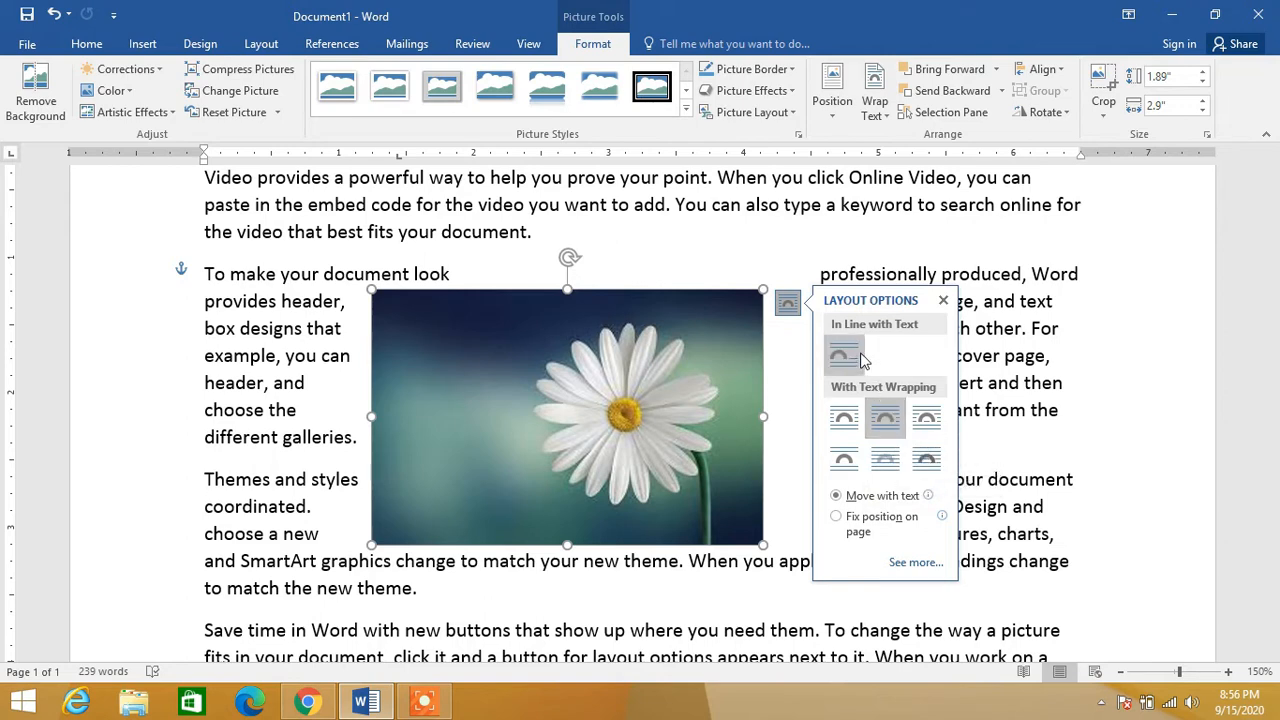
click(1052, 335)
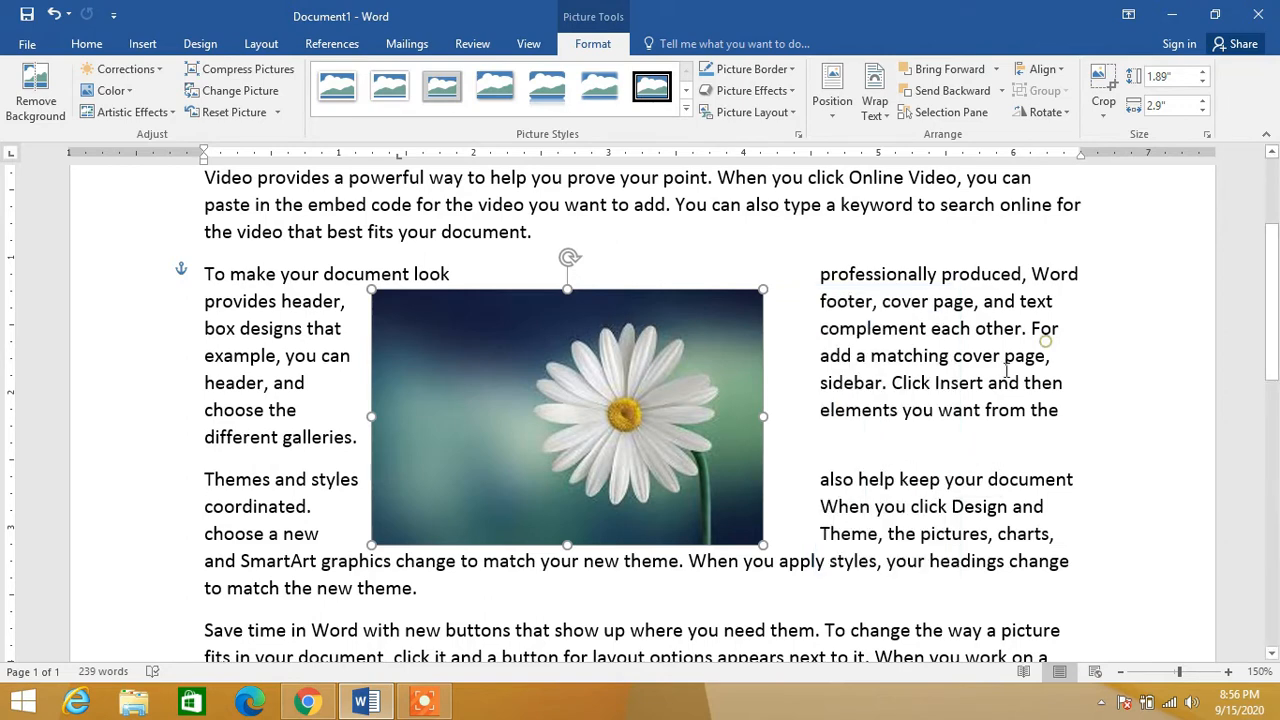
click(647, 382)
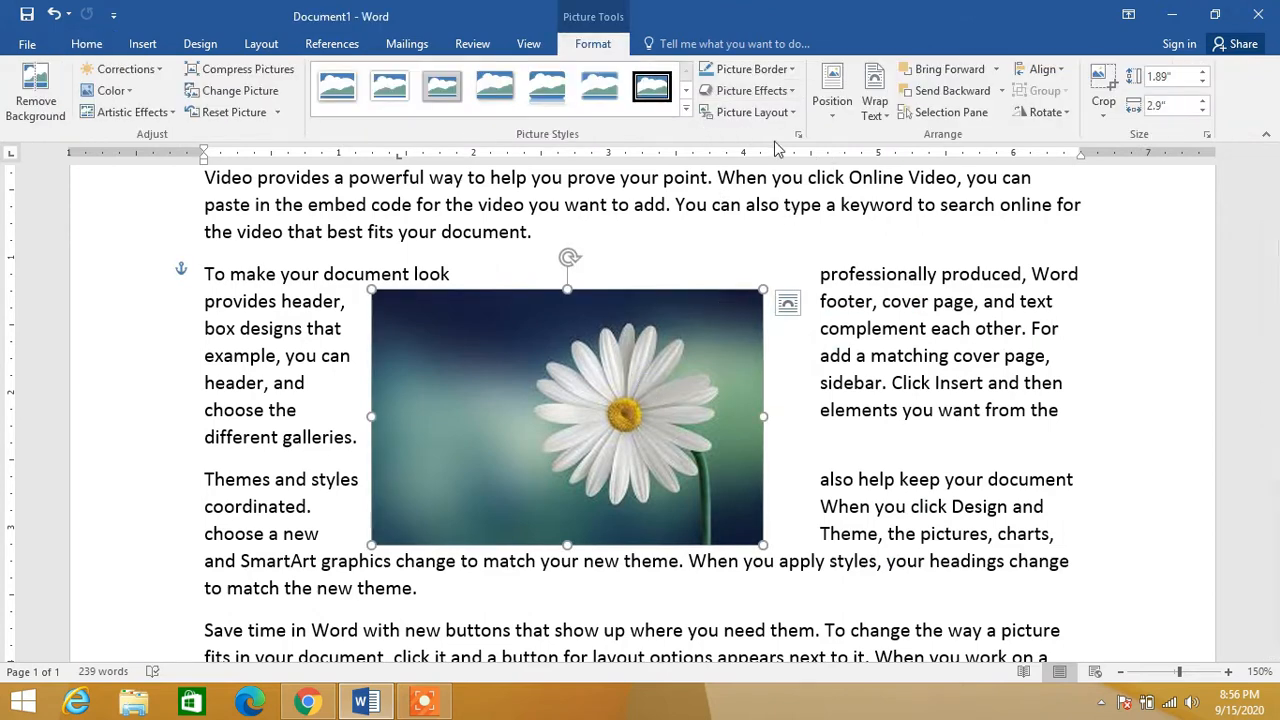
- Preview the preset page positions for the flower picture, including Bottom Right with Square Text Wrapping, on the whole page
click(832, 98)
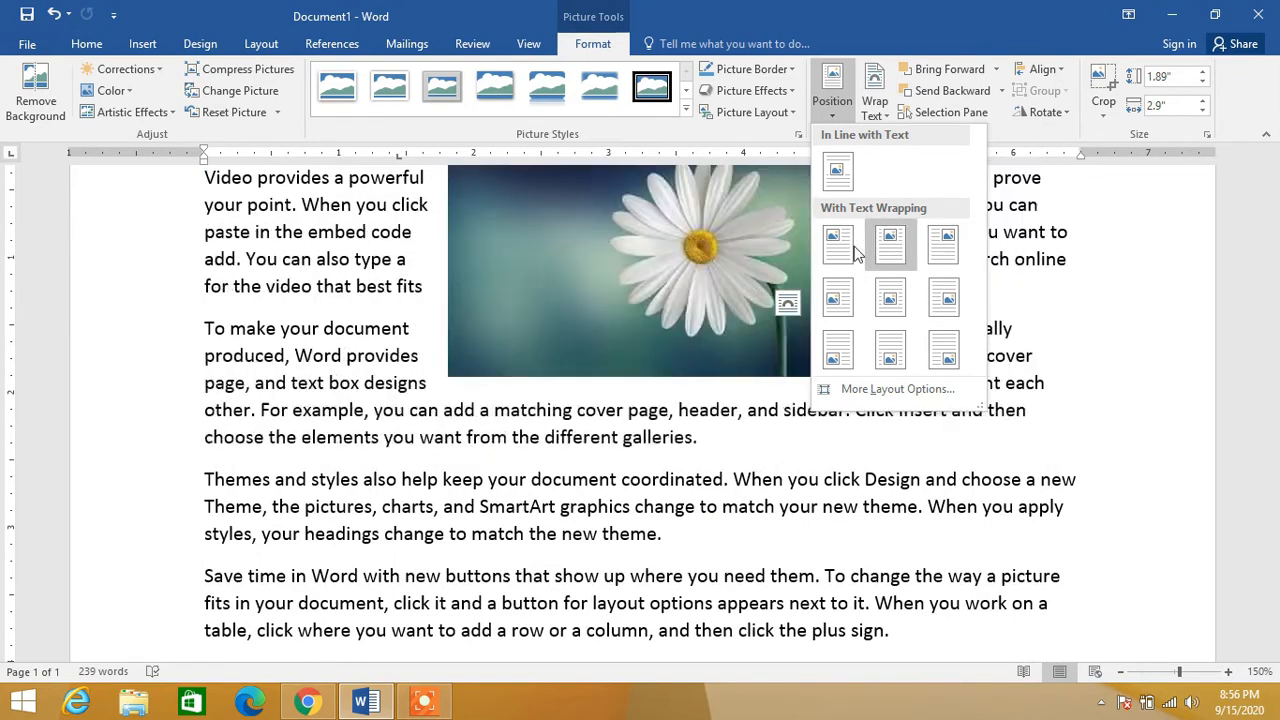
click(890, 297)
ctrl+scroll(701, 375, down, 6)
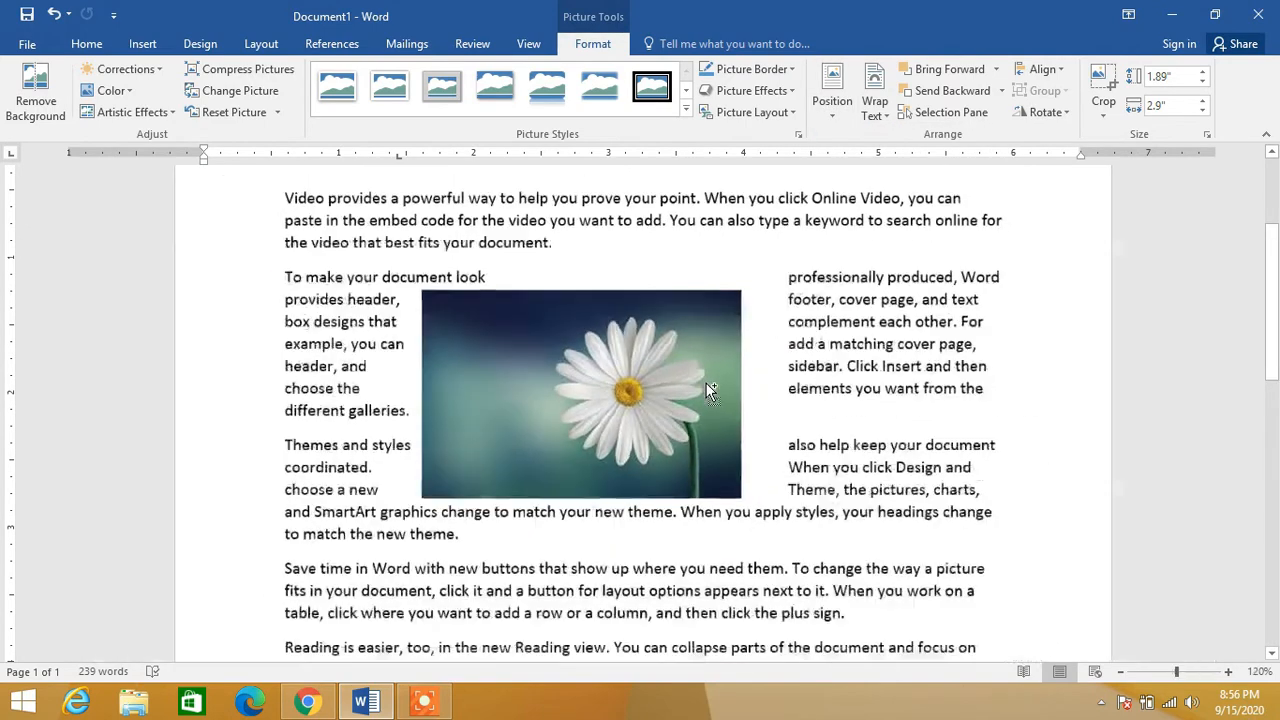
click(832, 92)
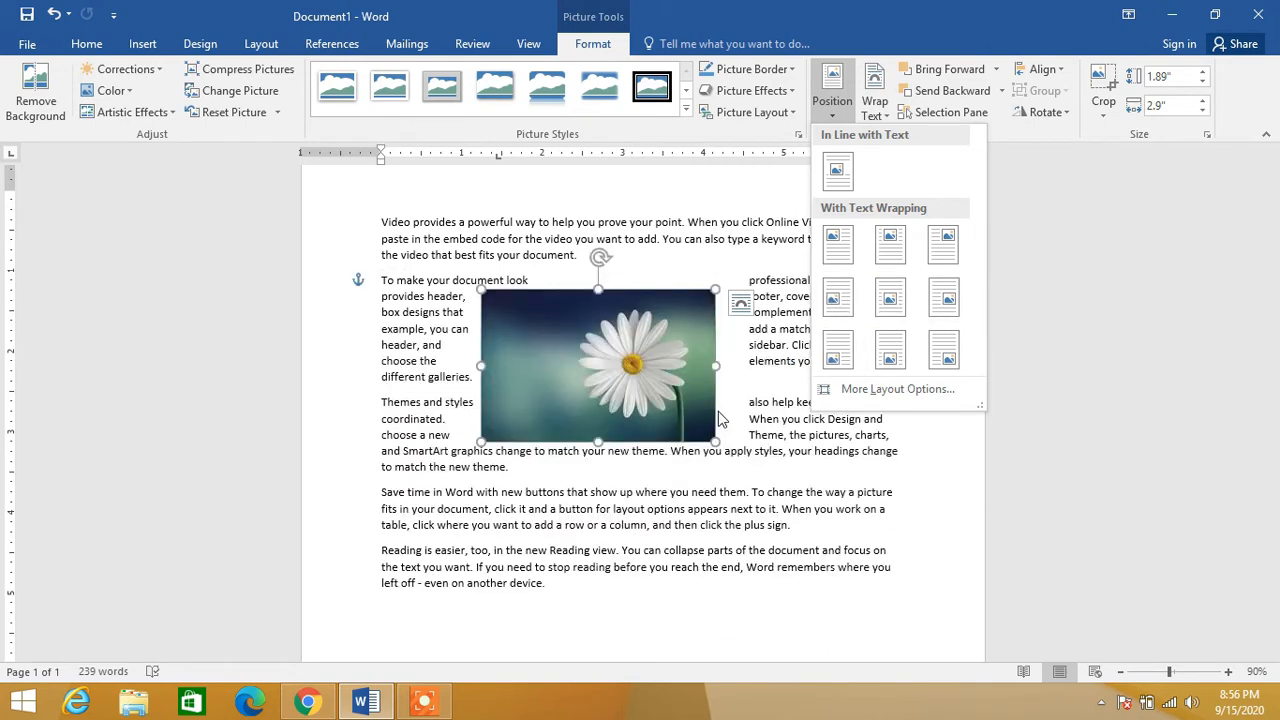
key(Escape)
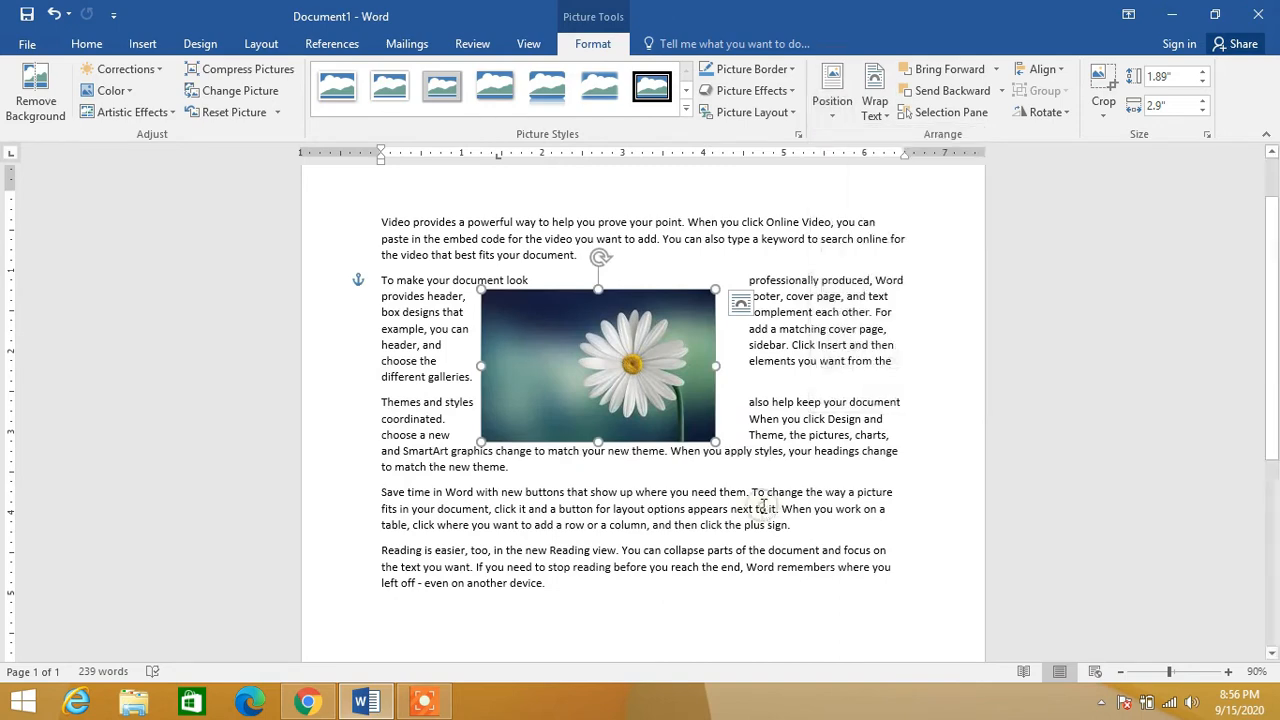
ctrl+scroll(765, 512, down, 5)
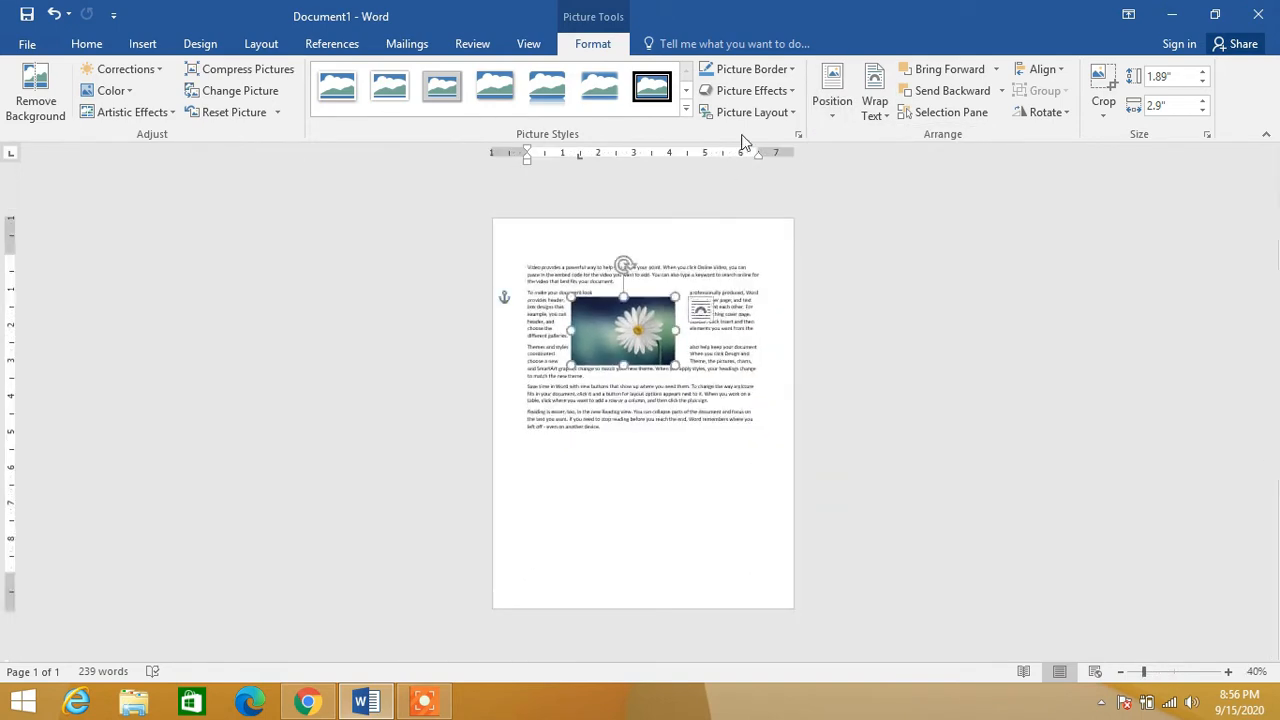
click(832, 95)
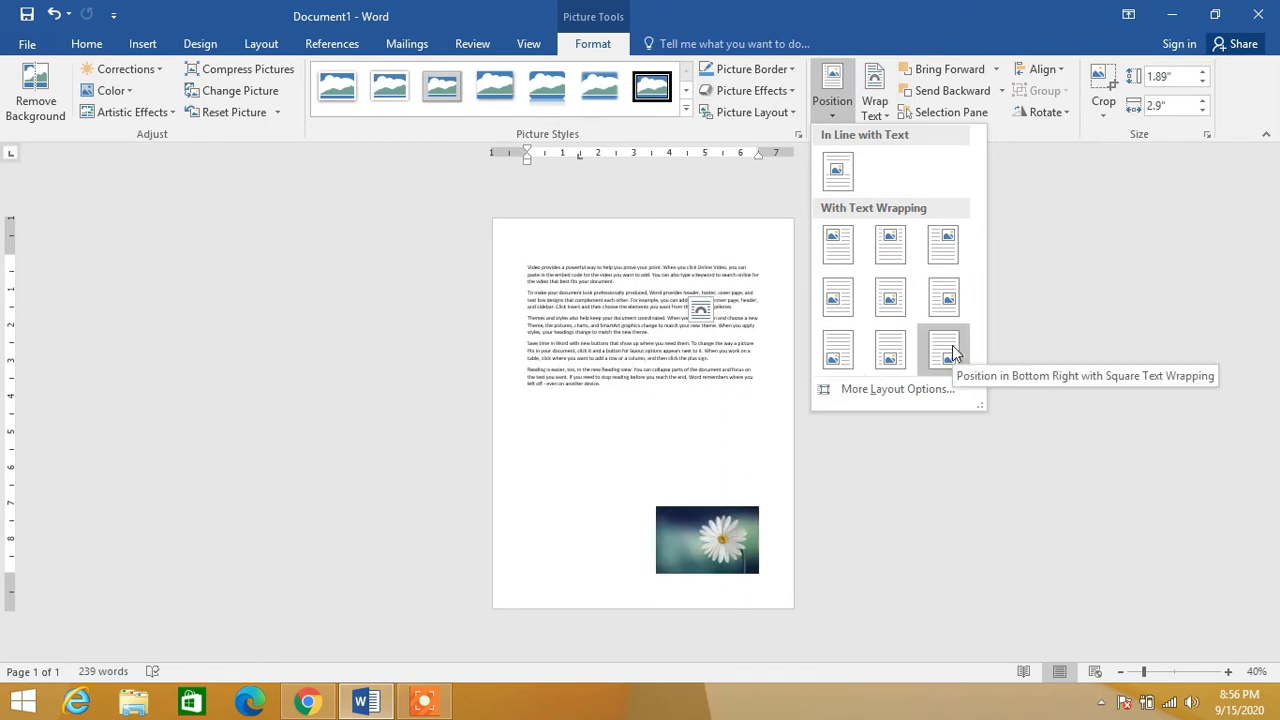
key(Escape)
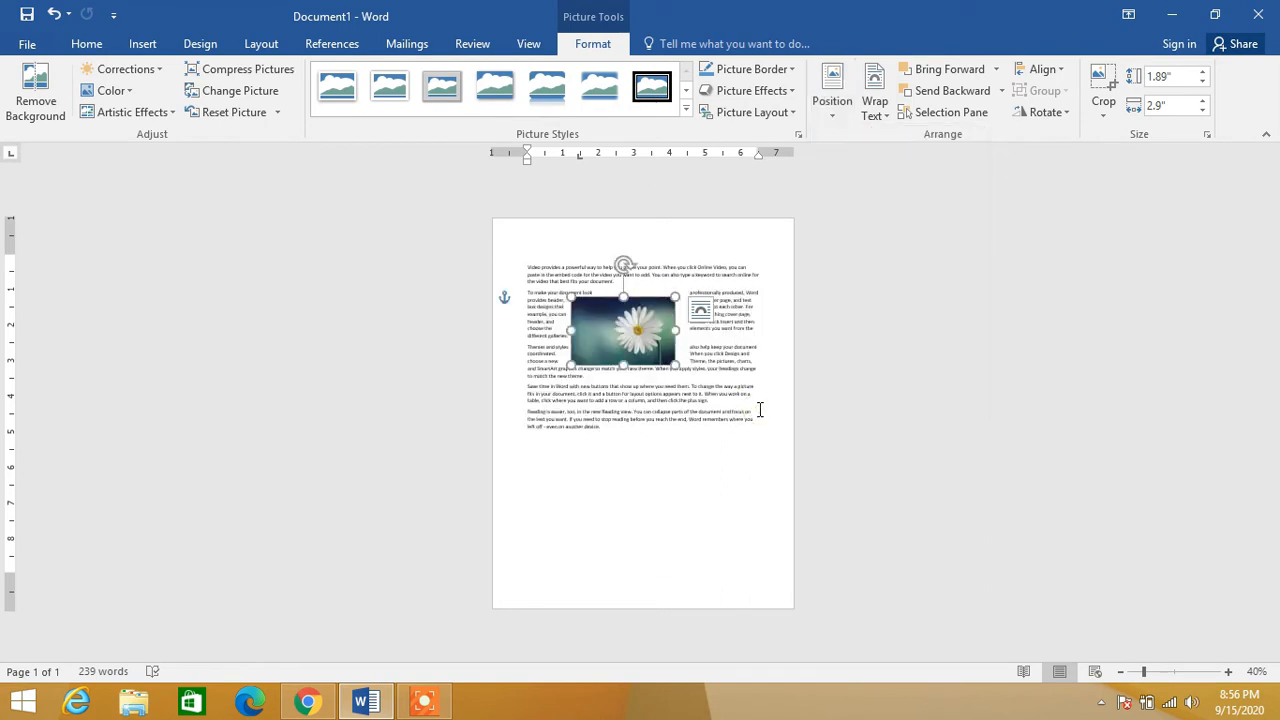
- Remove the flower picture's background, marking areas to keep and to remove around the petals, and move the cut-out slightly right
ctrl+scroll(760, 409, up, 5)
ctrl+scroll(760, 409, up, 5)
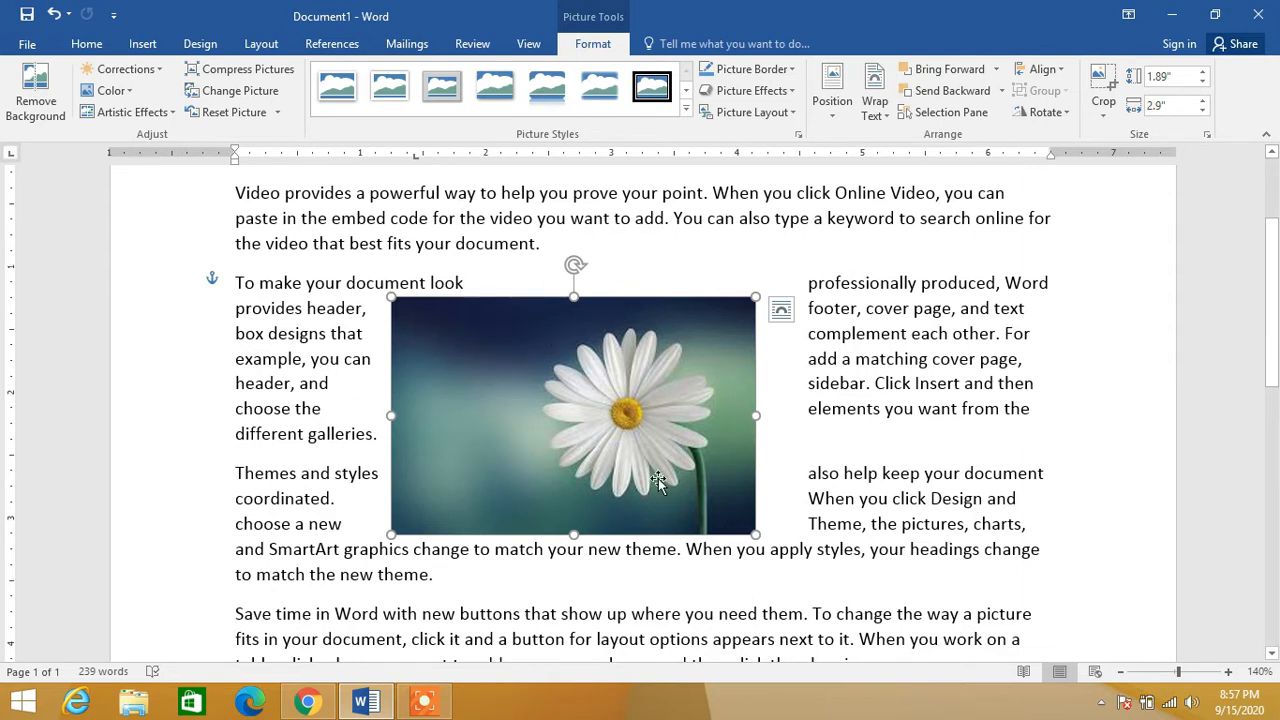
click(36, 100)
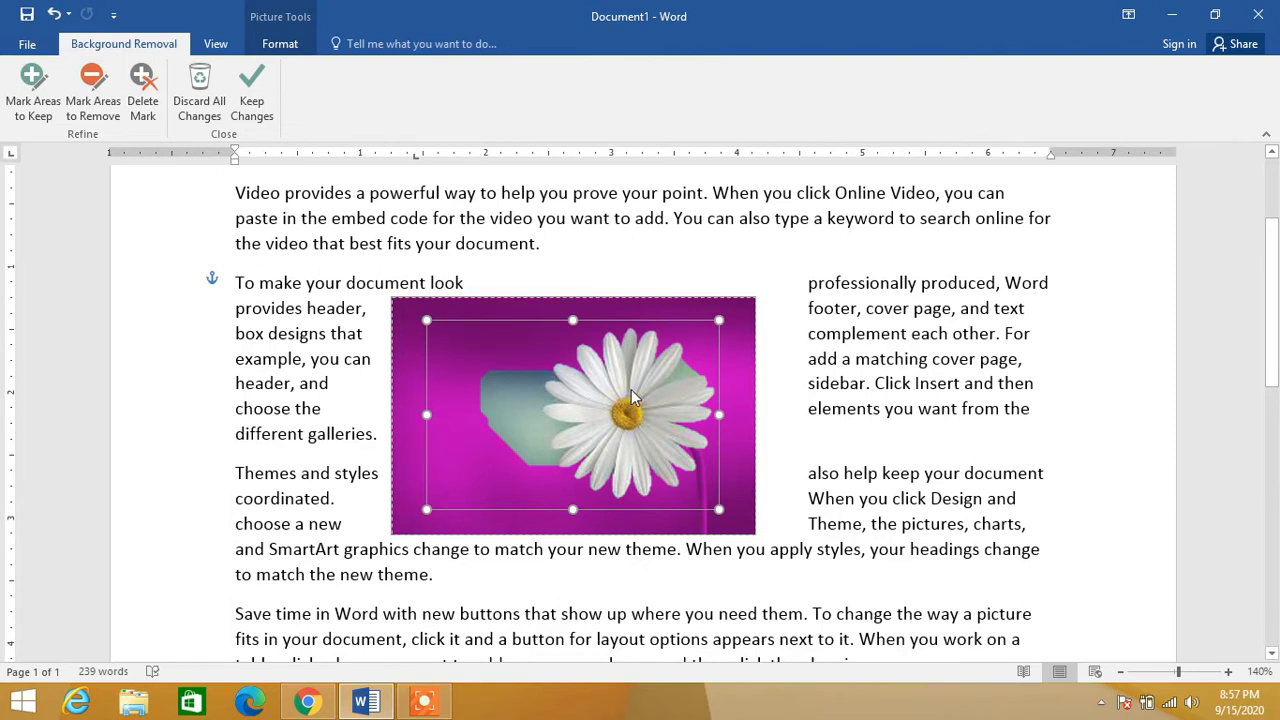
click(57, 118)
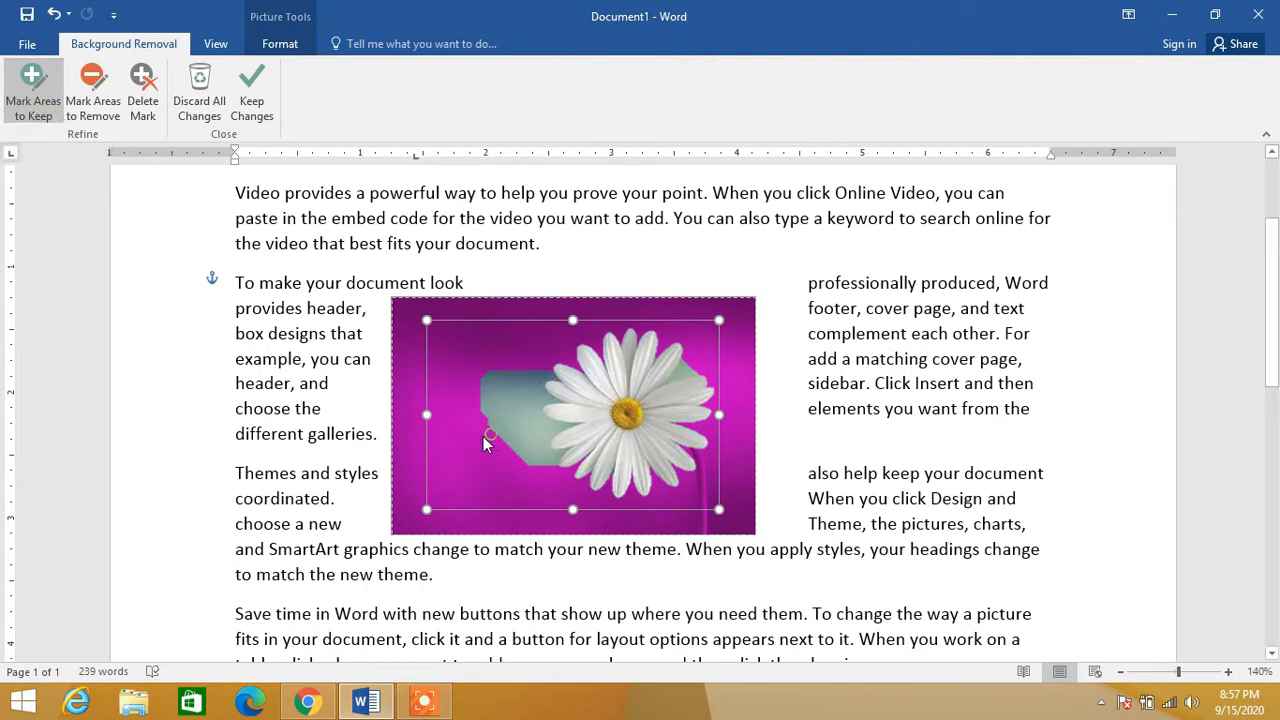
drag(490, 431, 466, 453)
click(93, 105)
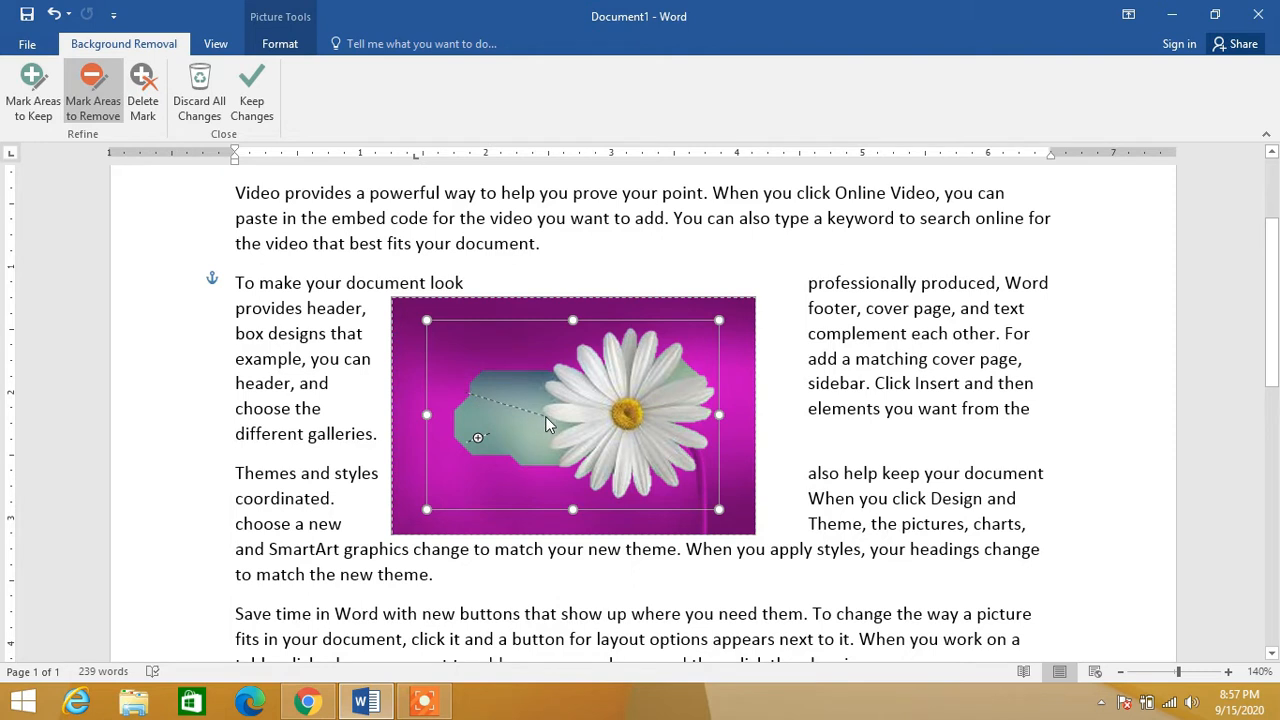
drag(545, 419, 545, 419)
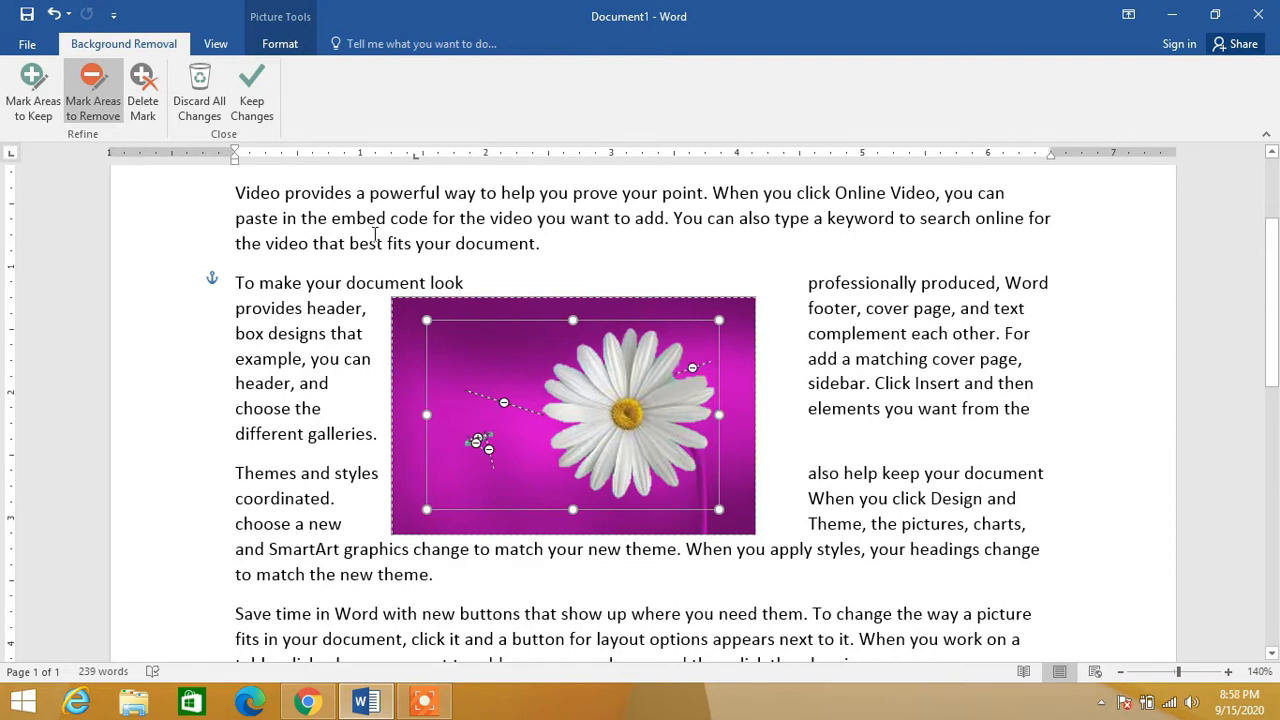
click(250, 112)
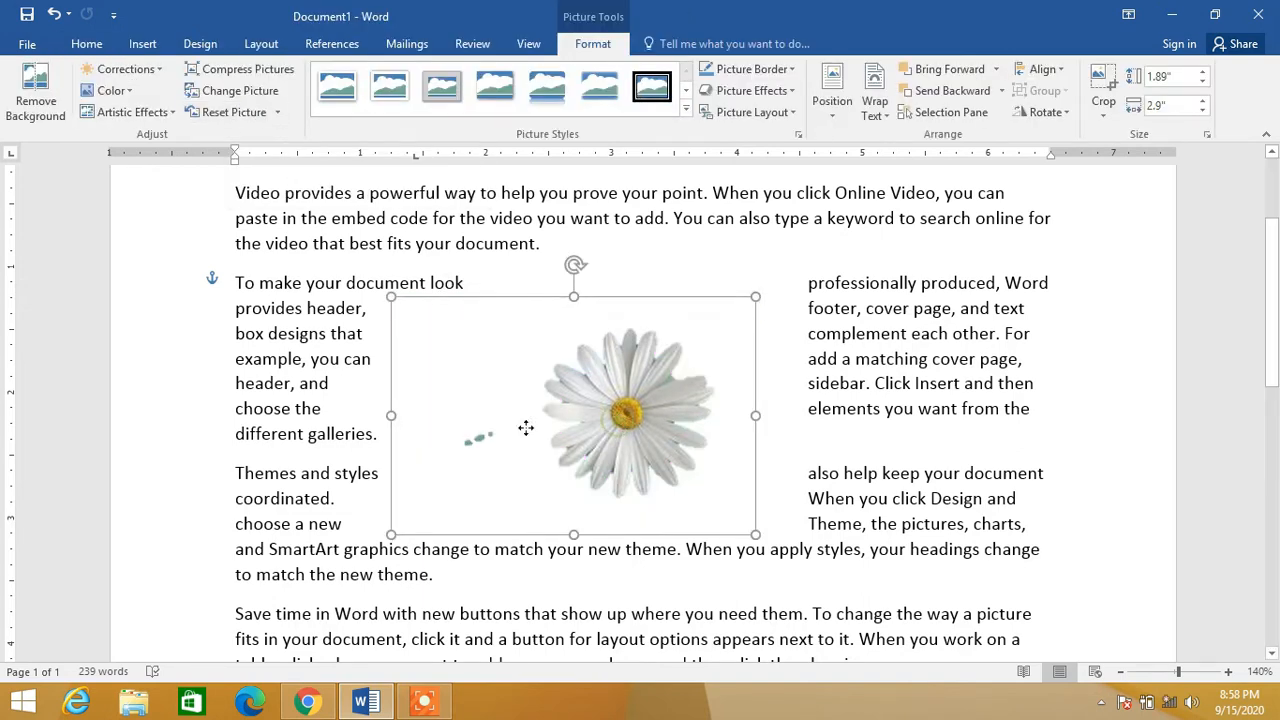
drag(526, 428, 665, 406)
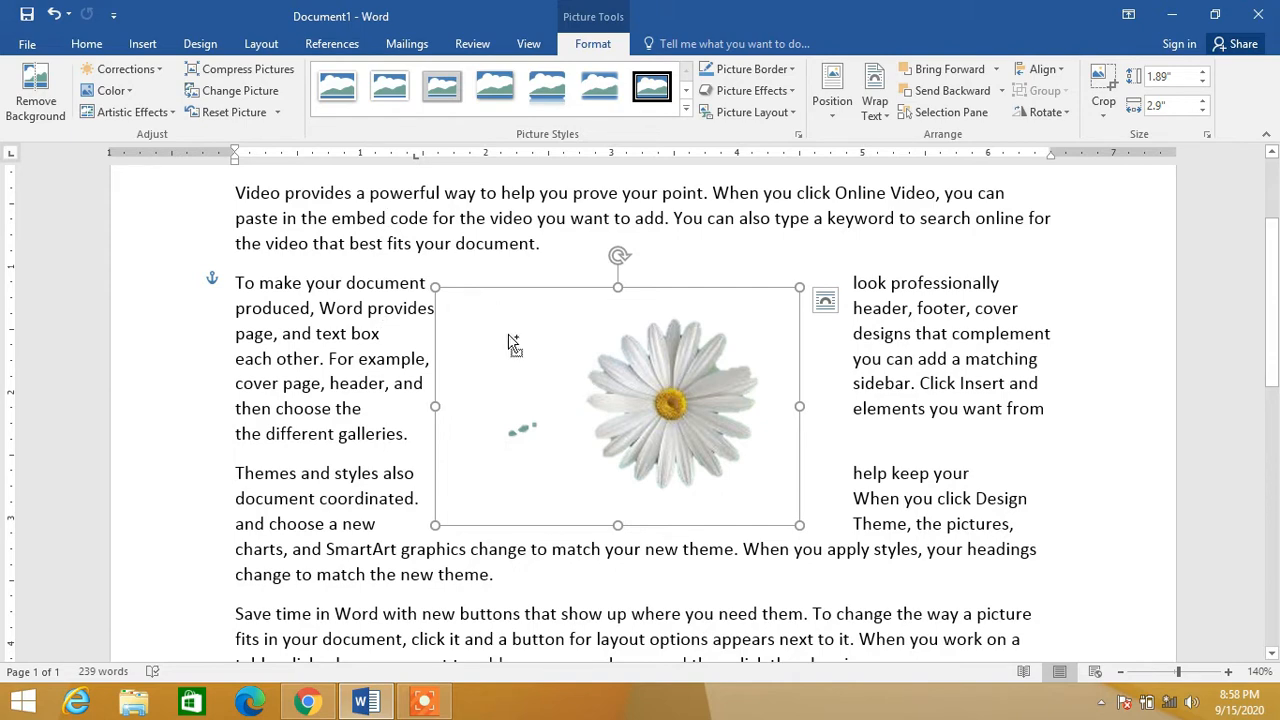
- Undo the picture's move and the removal marks, and discard all background removal changes
key(ctrl+z)
key(ctrl+z)
key(ctrl+z)
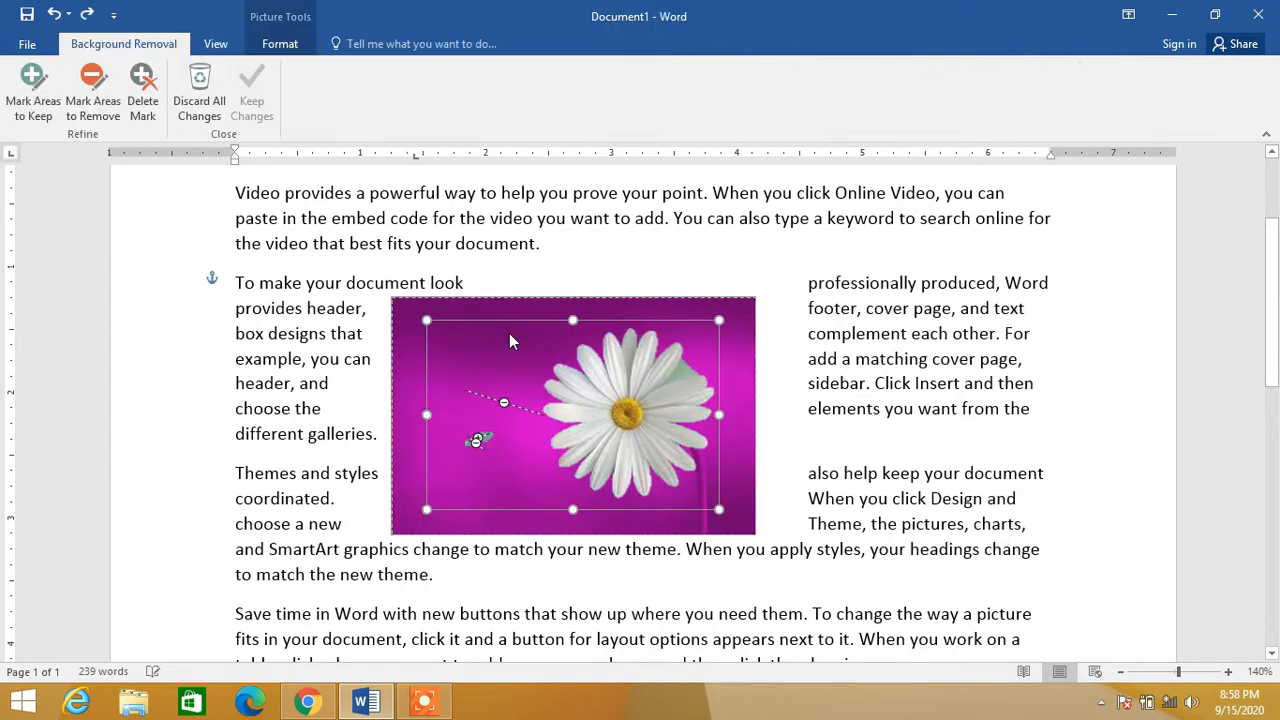
key(ctrl+z)
key(ctrl+z)
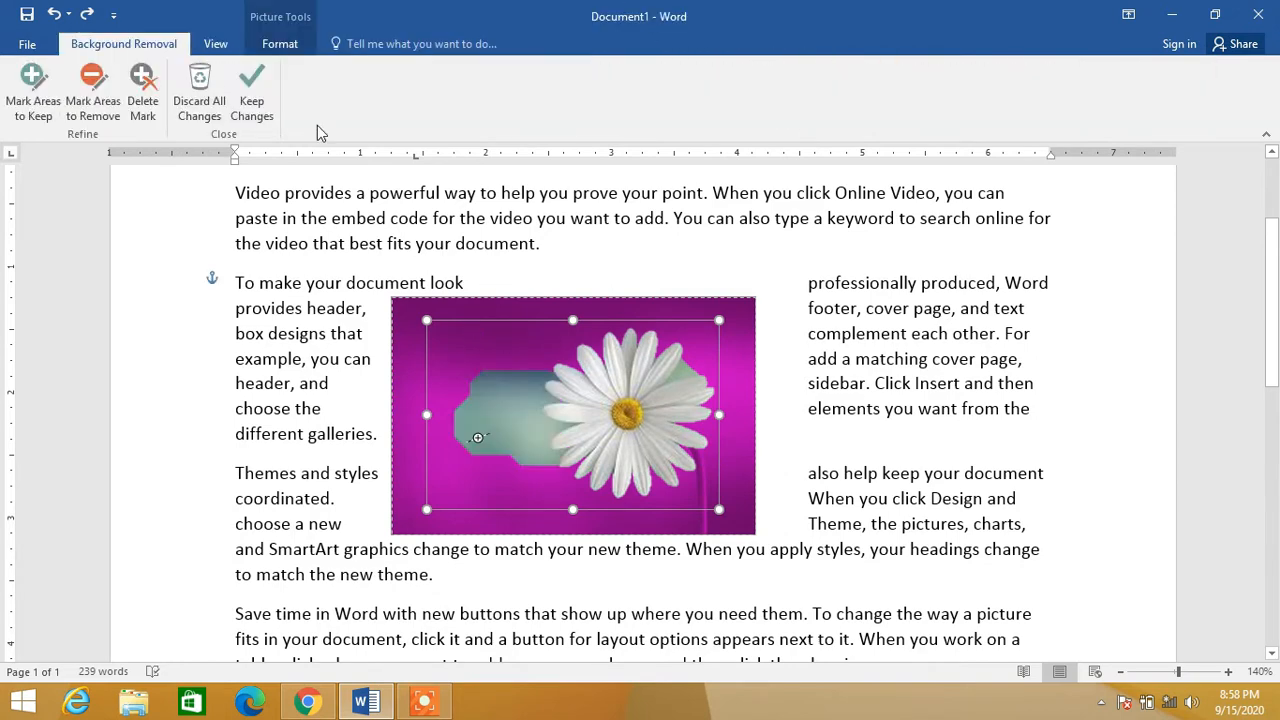
click(199, 90)
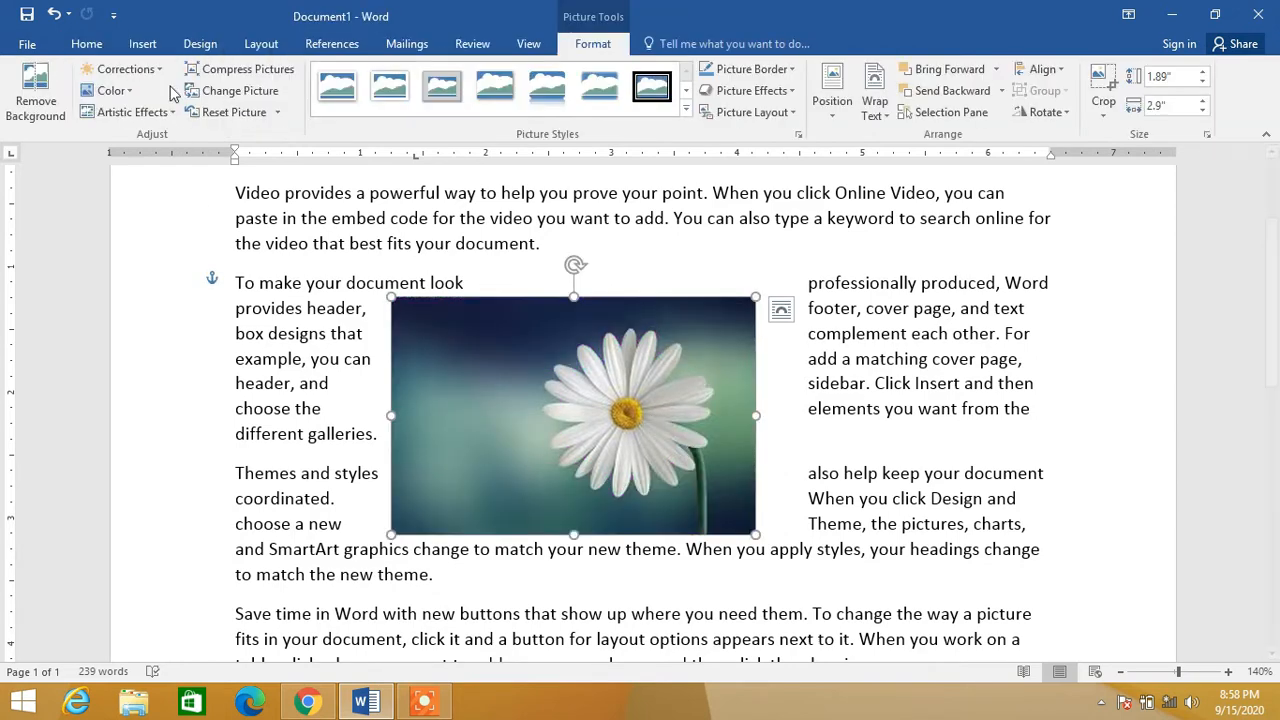
- Apply the strongest Sharpen correction preset to the flower picture
click(166, 80)
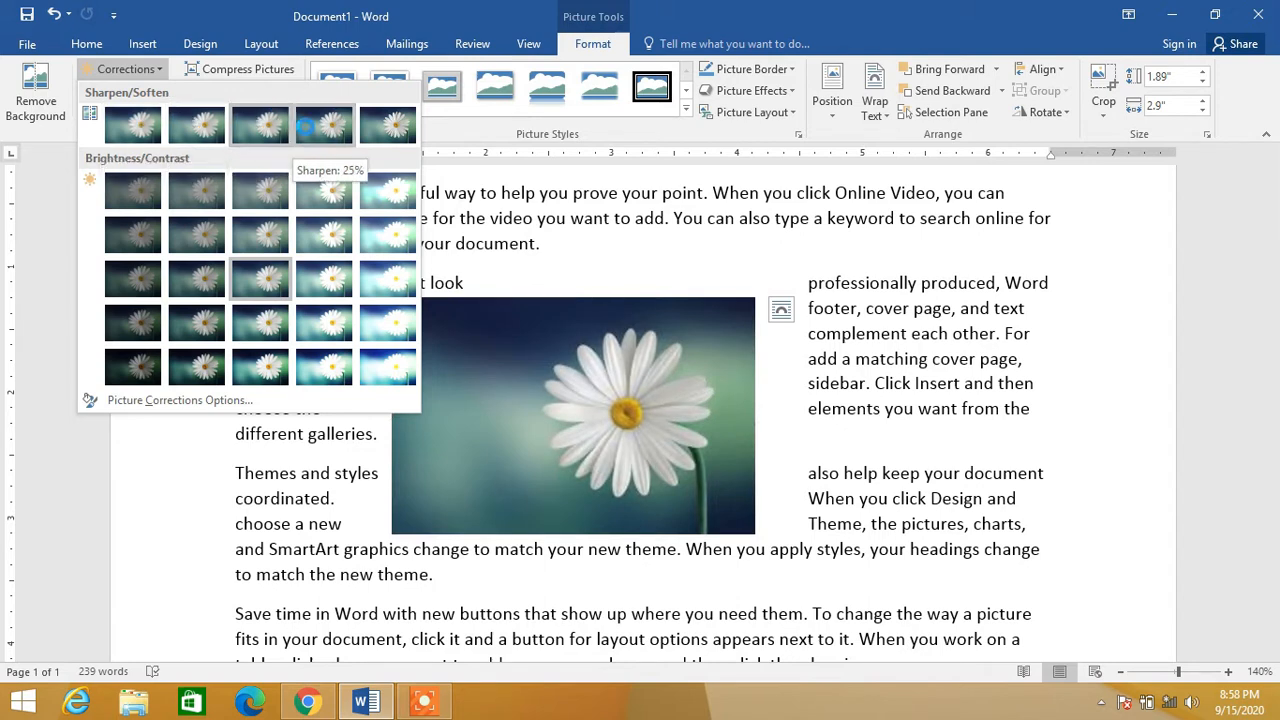
click(390, 126)
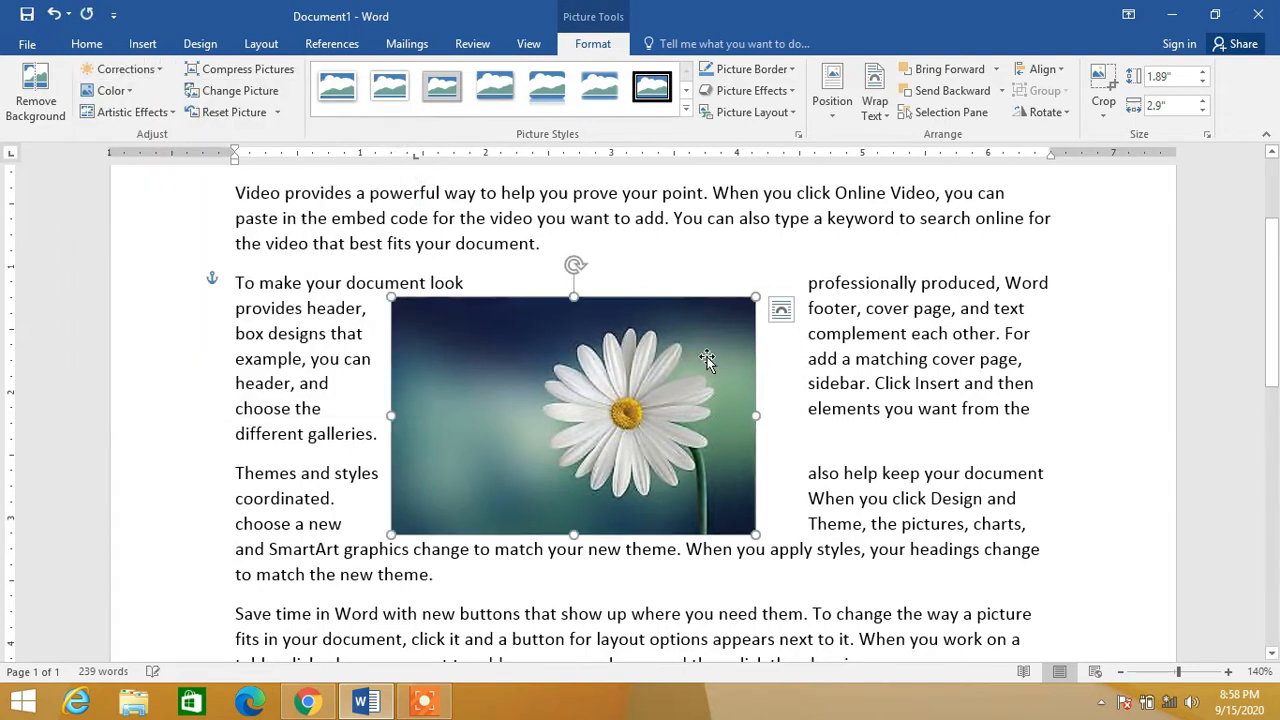
click(245, 72)
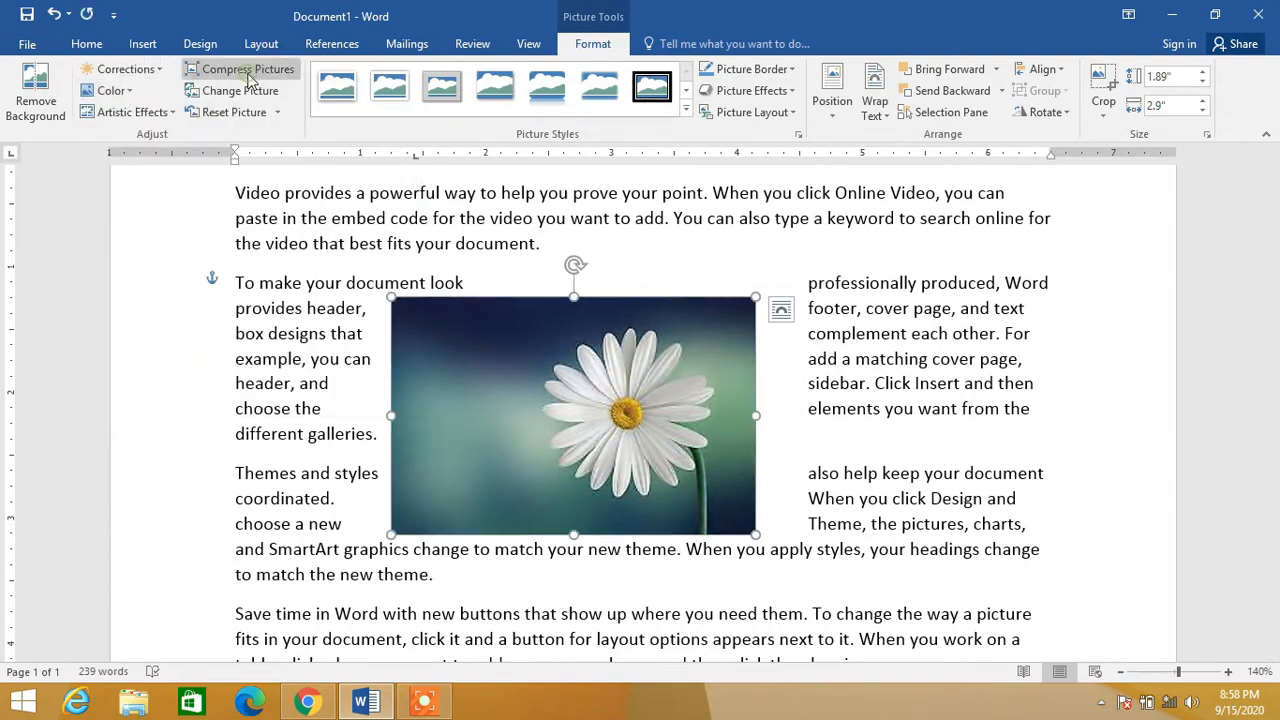
click(787, 232)
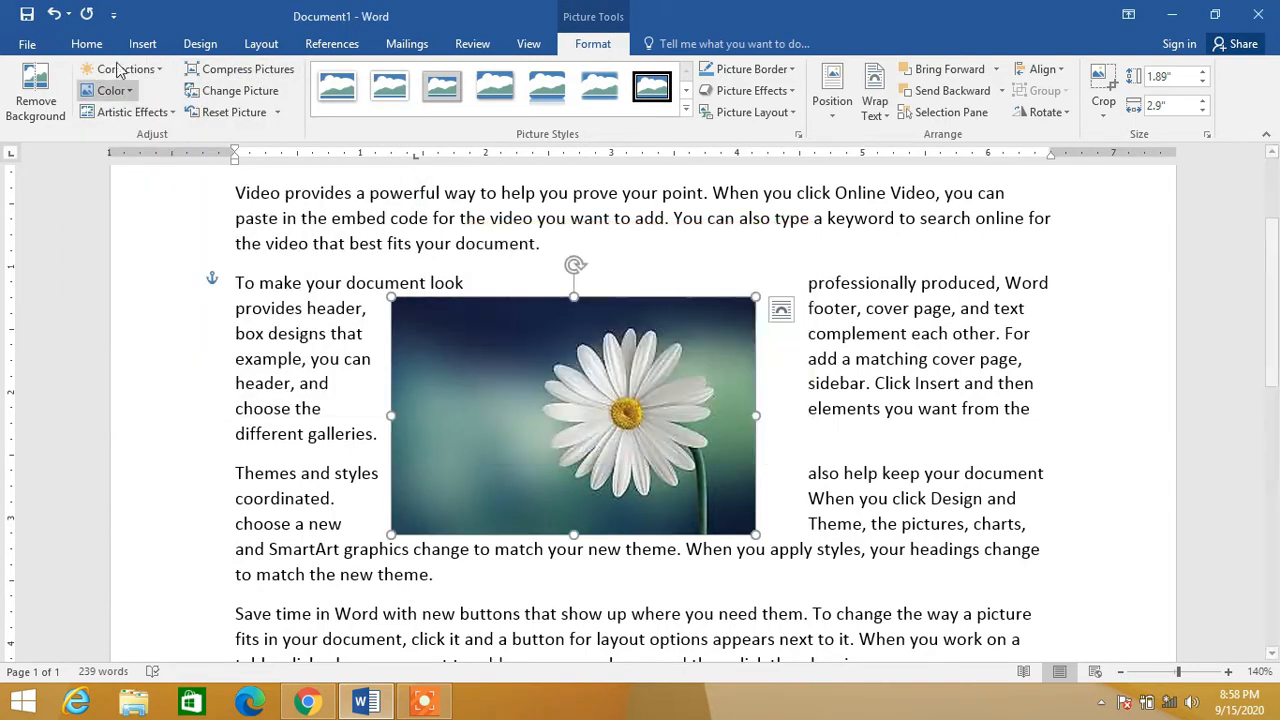
- Open the detailed picture corrections, apply the 25% sharpness preset, adjust sharpness to 18%, and reset the corrections
click(128, 69)
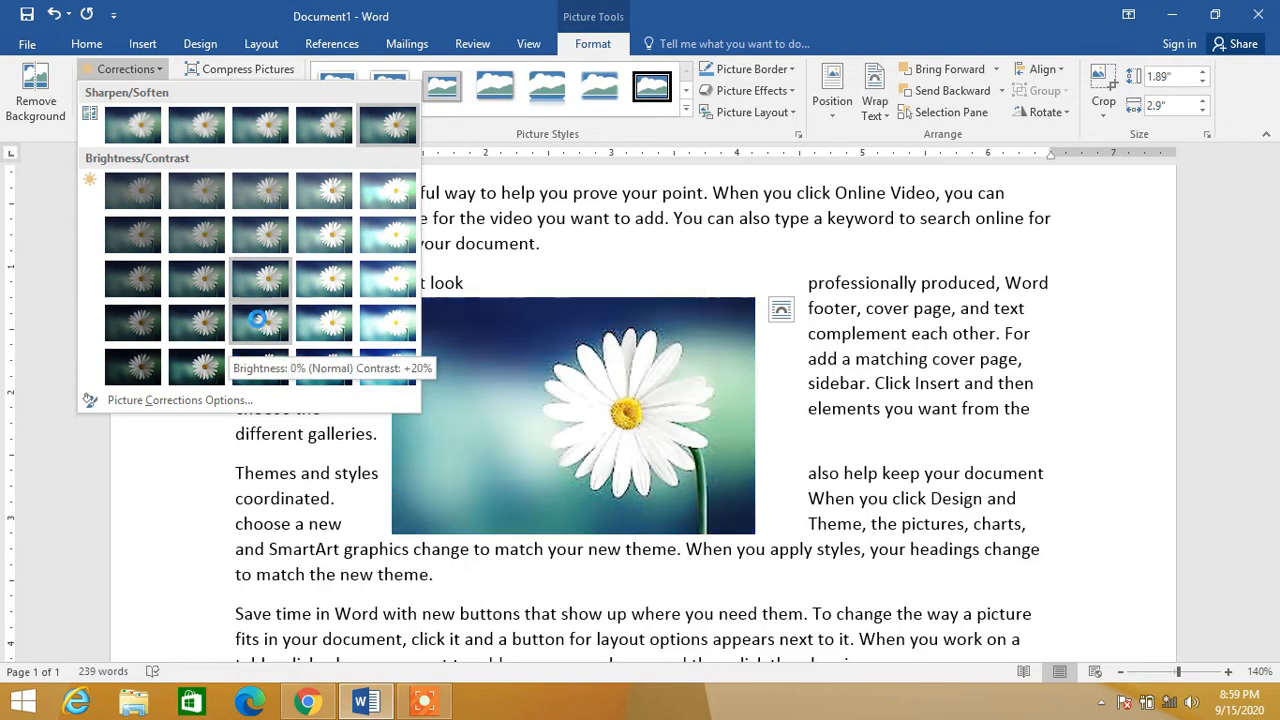
click(158, 403)
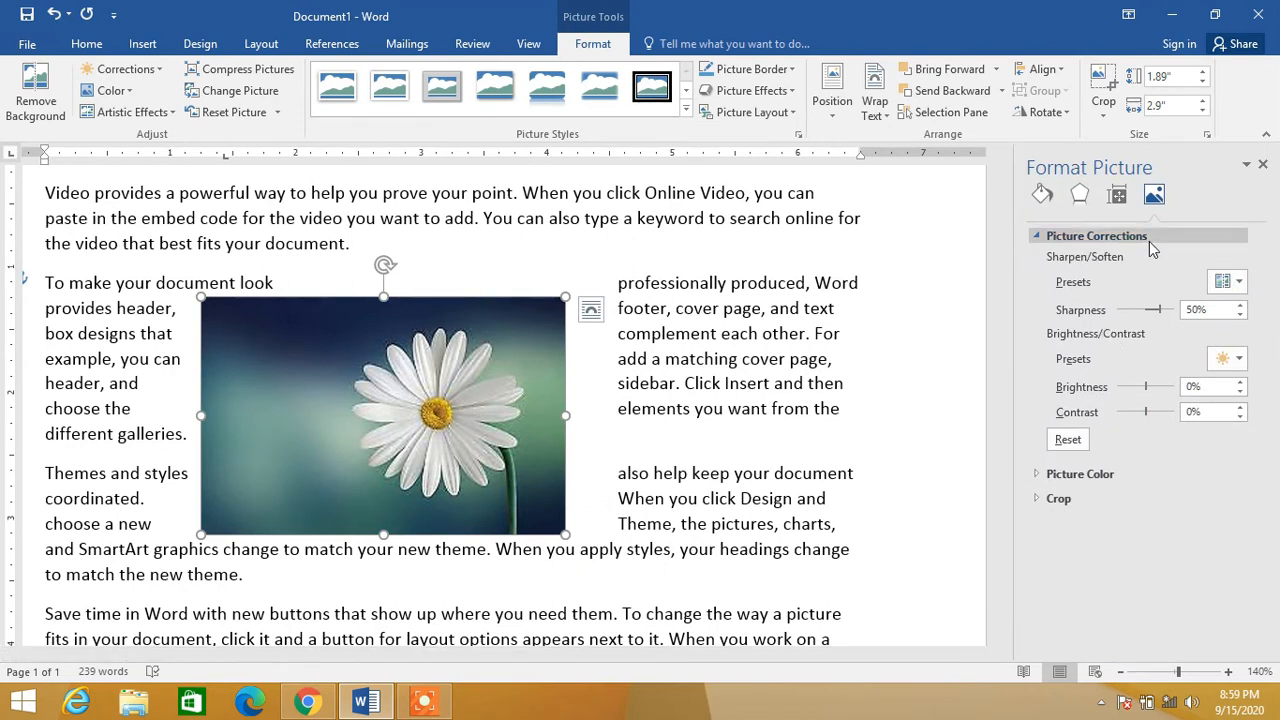
click(1238, 283)
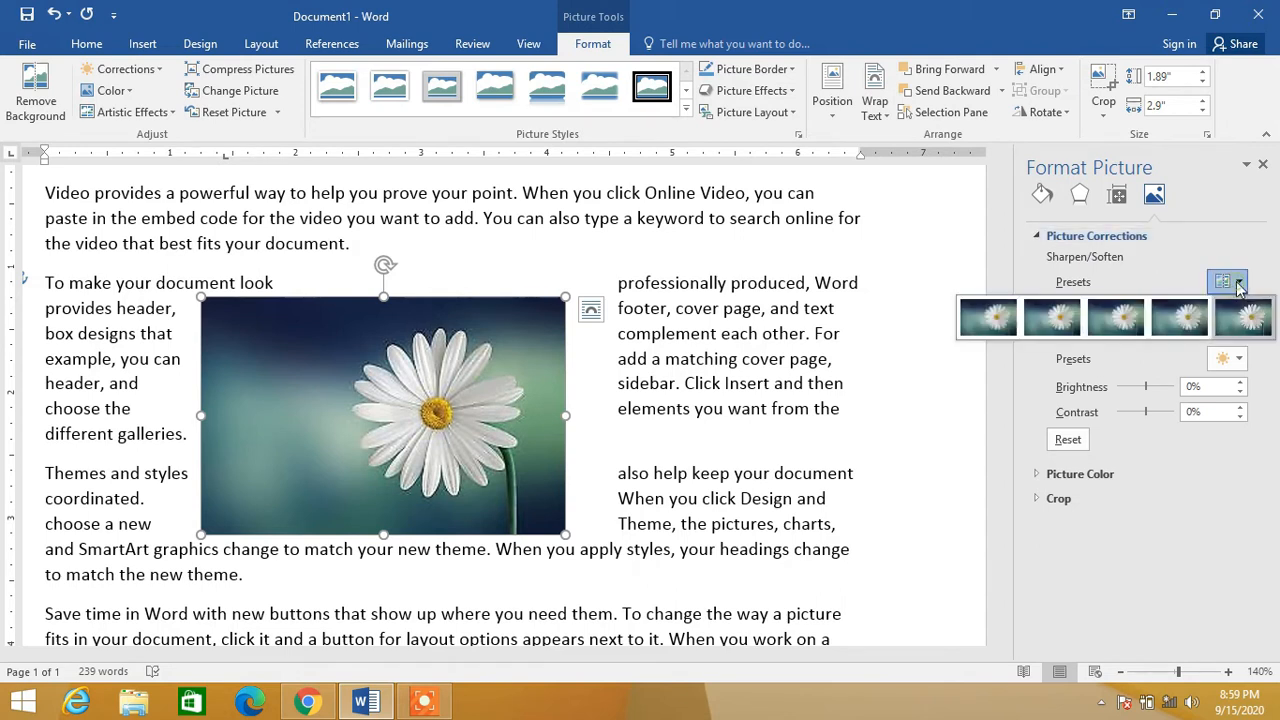
click(1240, 287)
click(1240, 285)
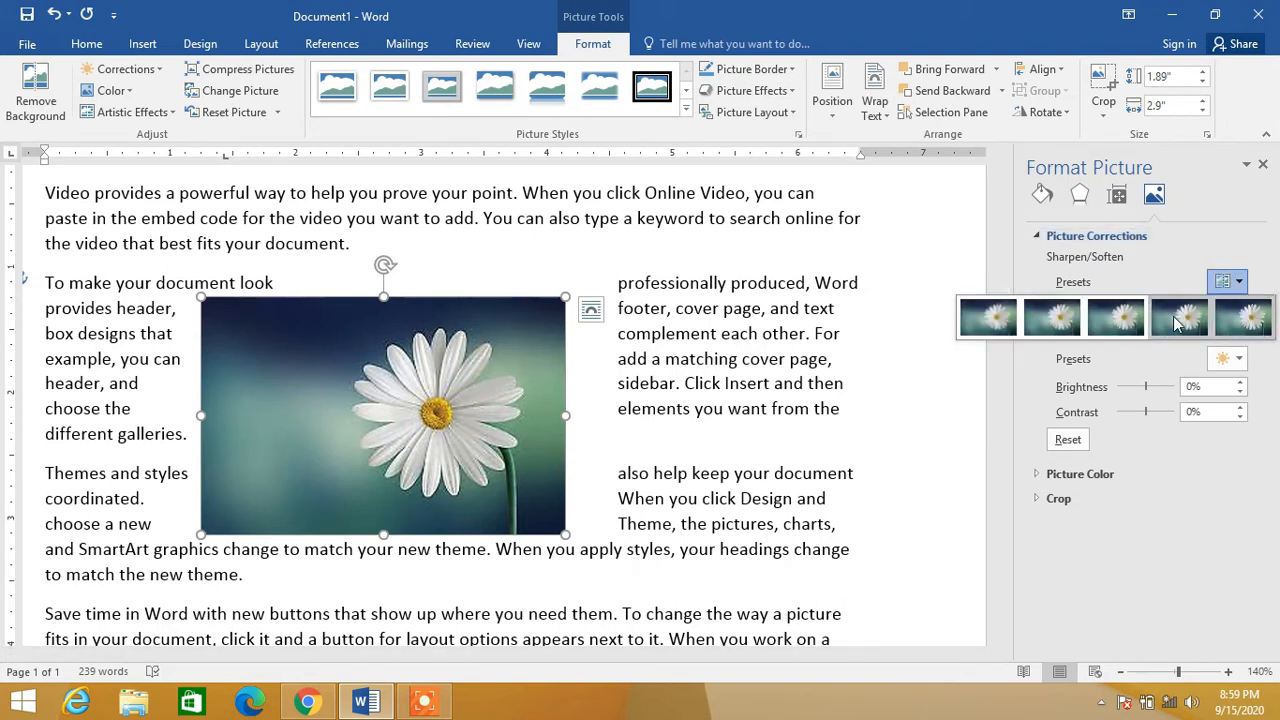
click(1184, 320)
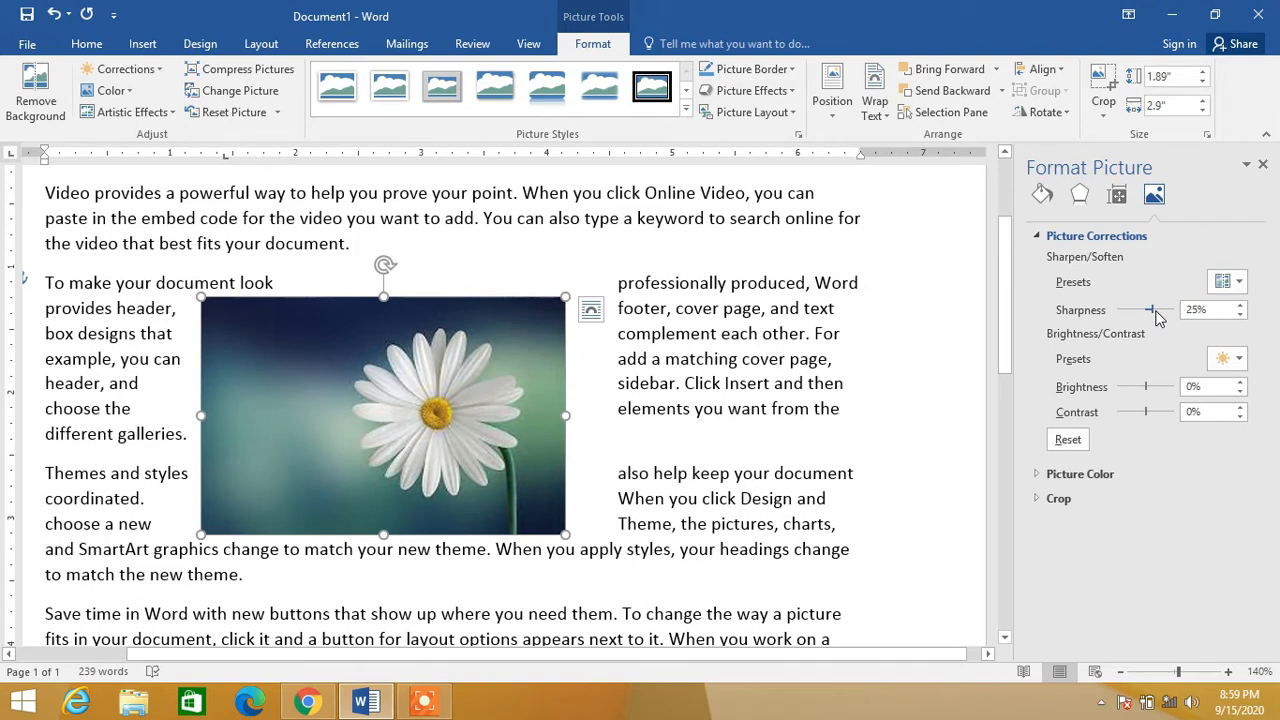
mouse_move(1157, 316)
mouse_down()
mouse_move(1117, 318)
mouse_move(1173, 311)
mouse_move(1112, 318)
mouse_move(1153, 305)
mouse_up()
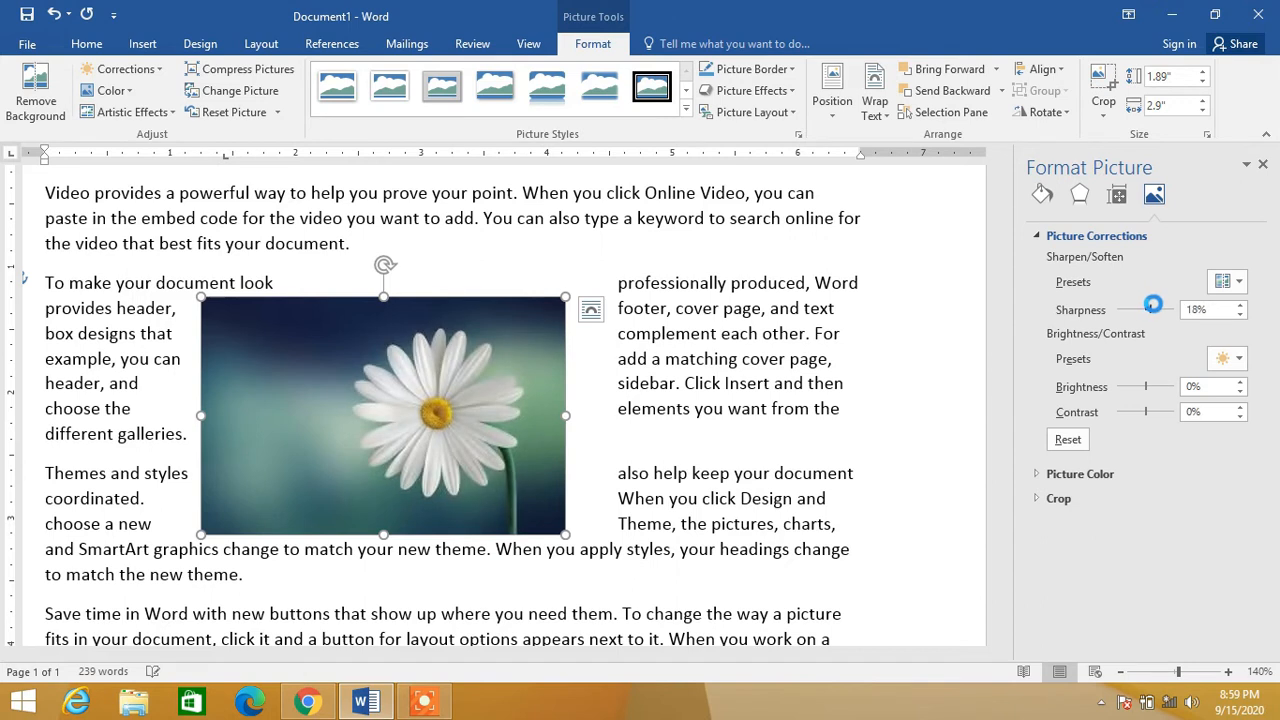
click(1068, 441)
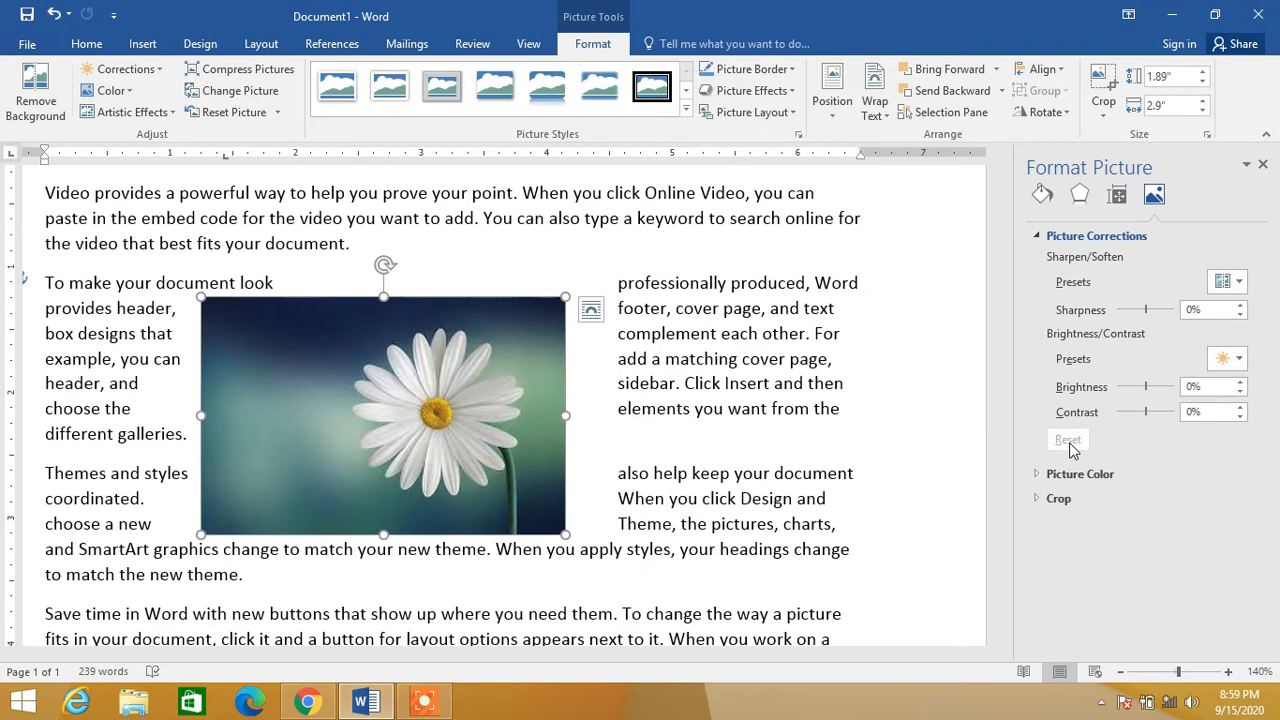
- Try the 0% brightness, -20% contrast preset, adjust brightness to 19% and contrast to -48%, and reset the corrections
click(1225, 360)
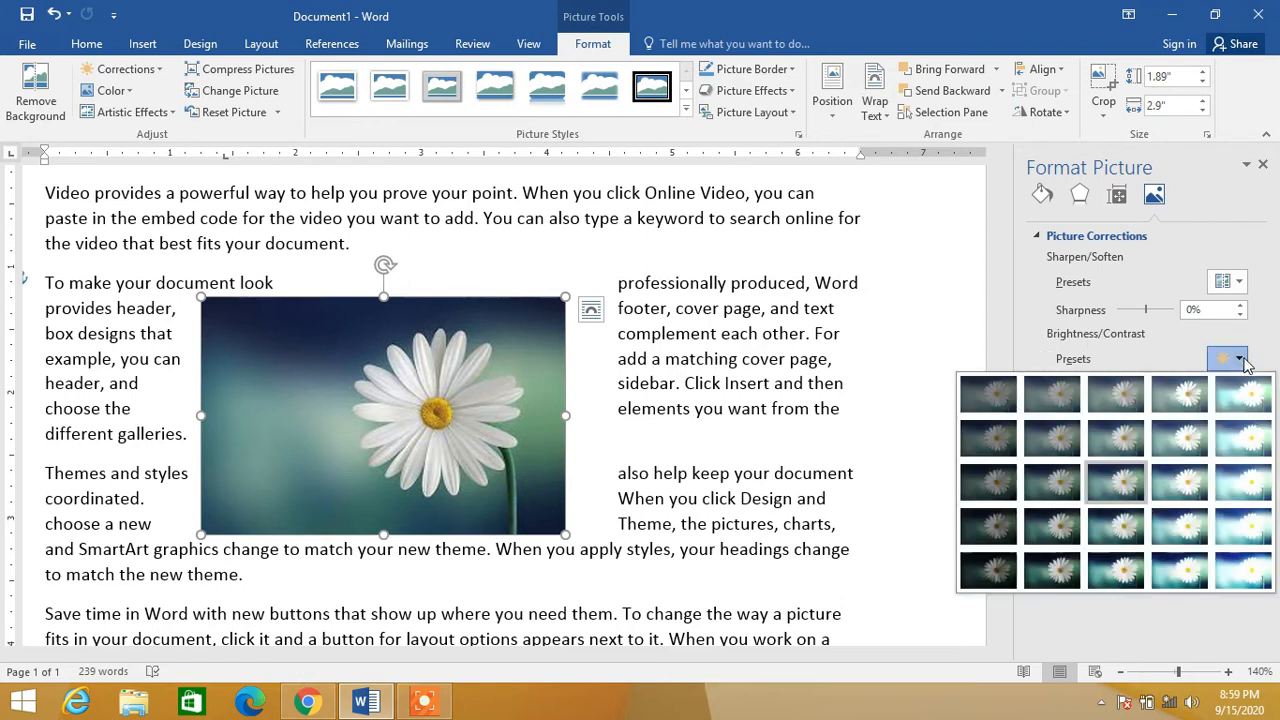
click(1140, 439)
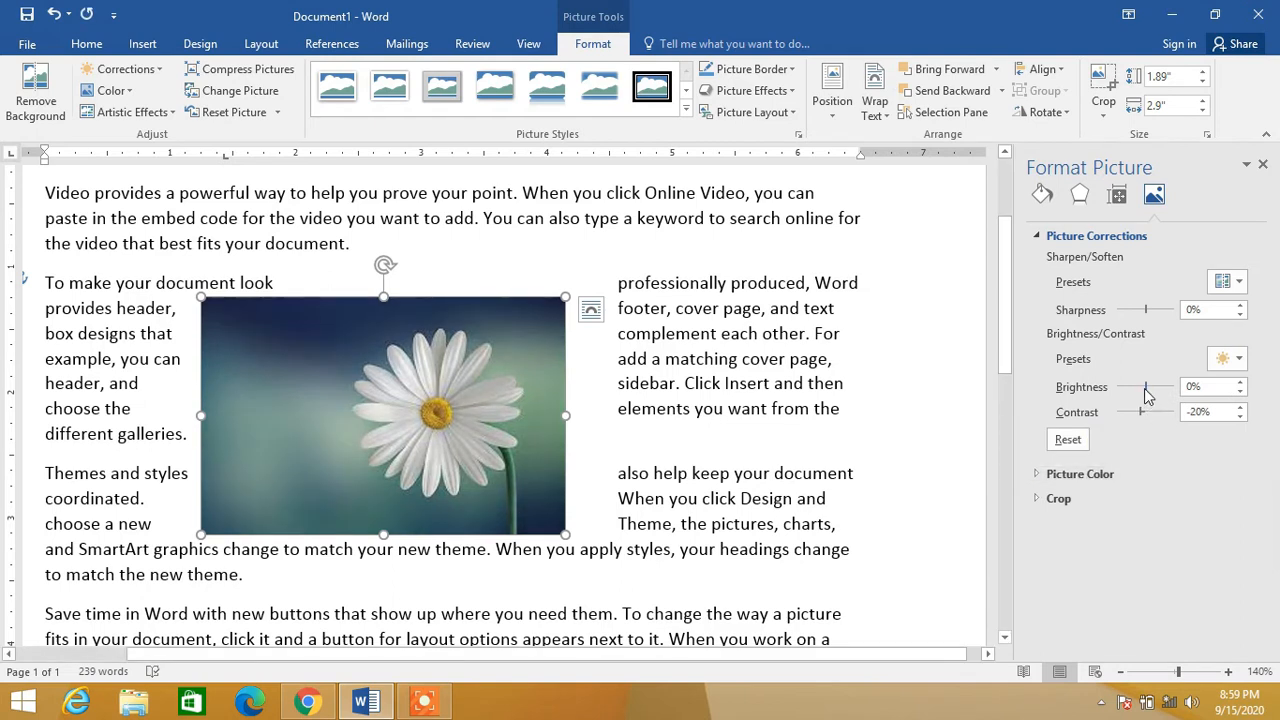
mouse_move(1147, 395)
mouse_down()
mouse_move(1118, 390)
mouse_move(1150, 390)
mouse_move(1163, 437)
mouse_move(1106, 412)
mouse_move(1140, 412)
mouse_move(1152, 388)
mouse_move(1140, 412)
mouse_move(1118, 414)
mouse_move(1130, 414)
mouse_up()
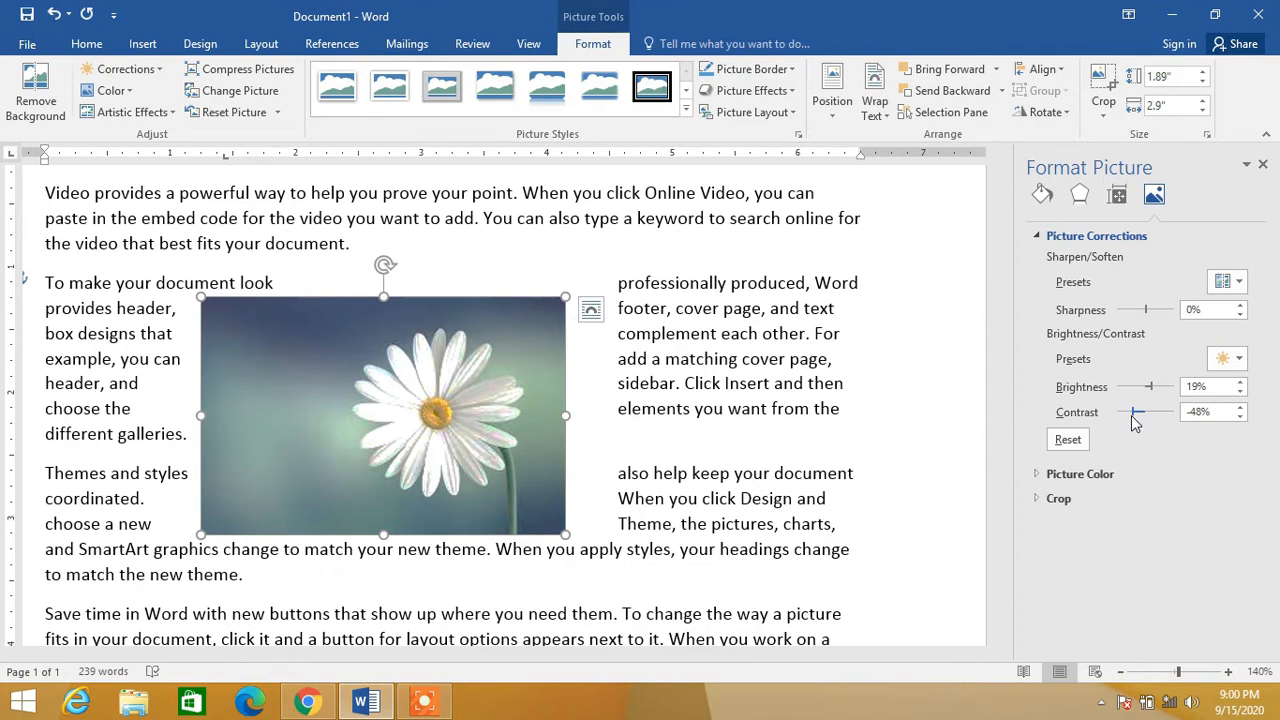
click(1070, 440)
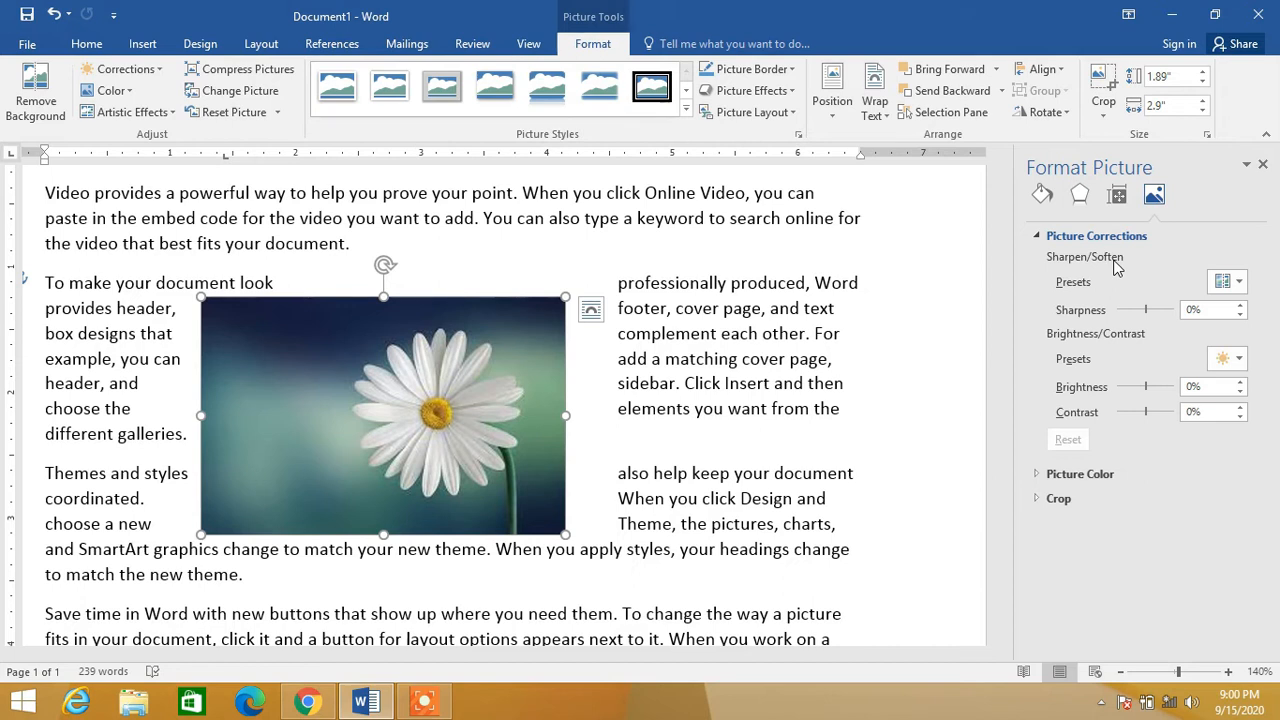
- Switch to the picture color settings, try the 200% saturation preset, adjust saturation to 193%, and reset the color
click(1040, 237)
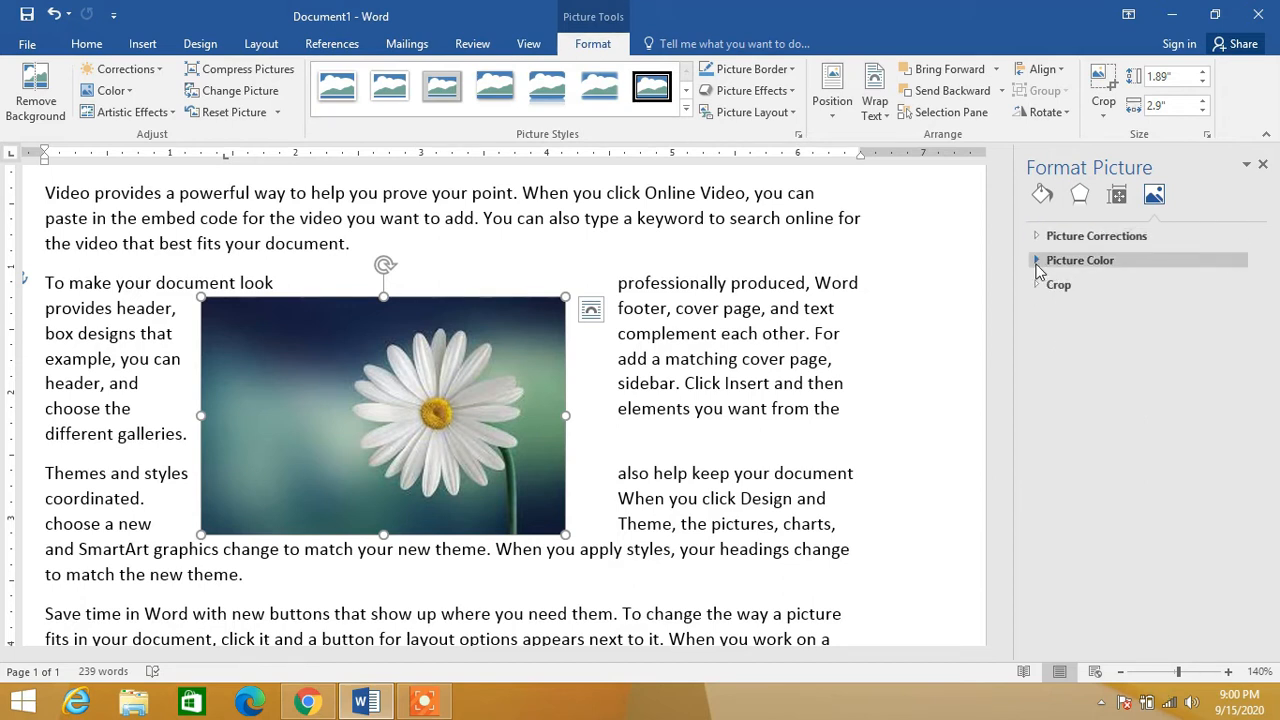
click(1036, 264)
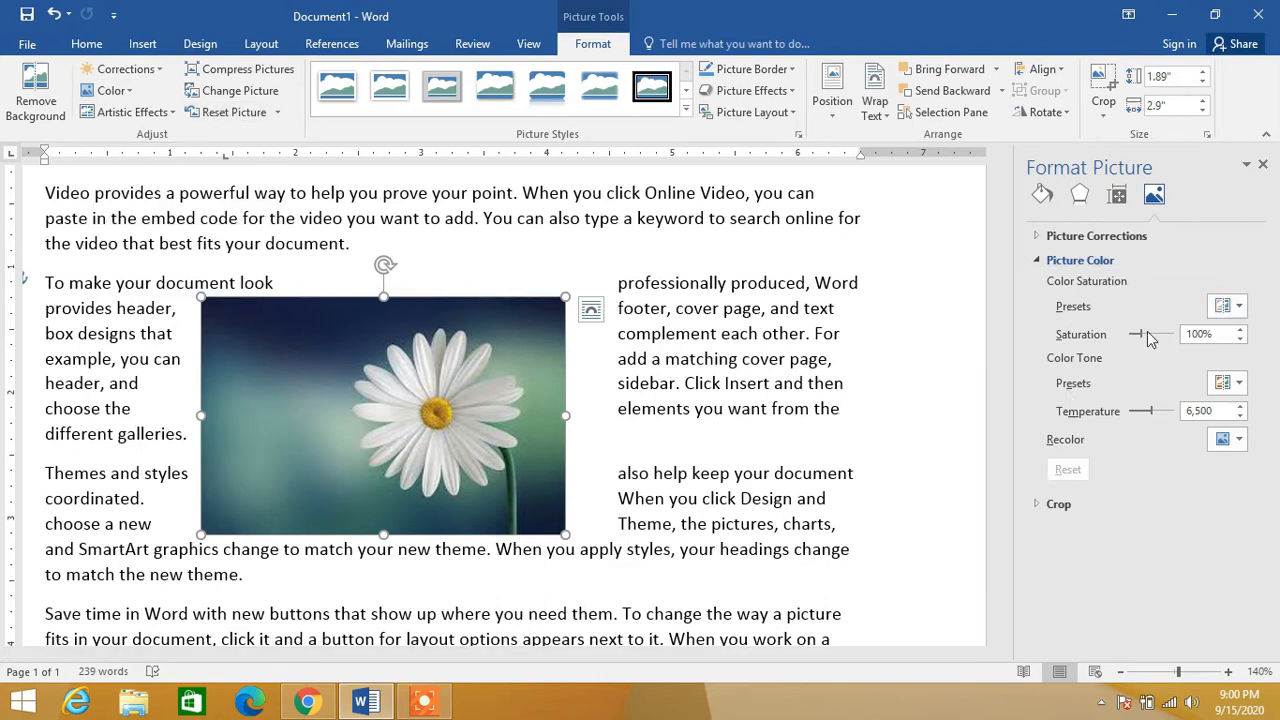
click(1239, 307)
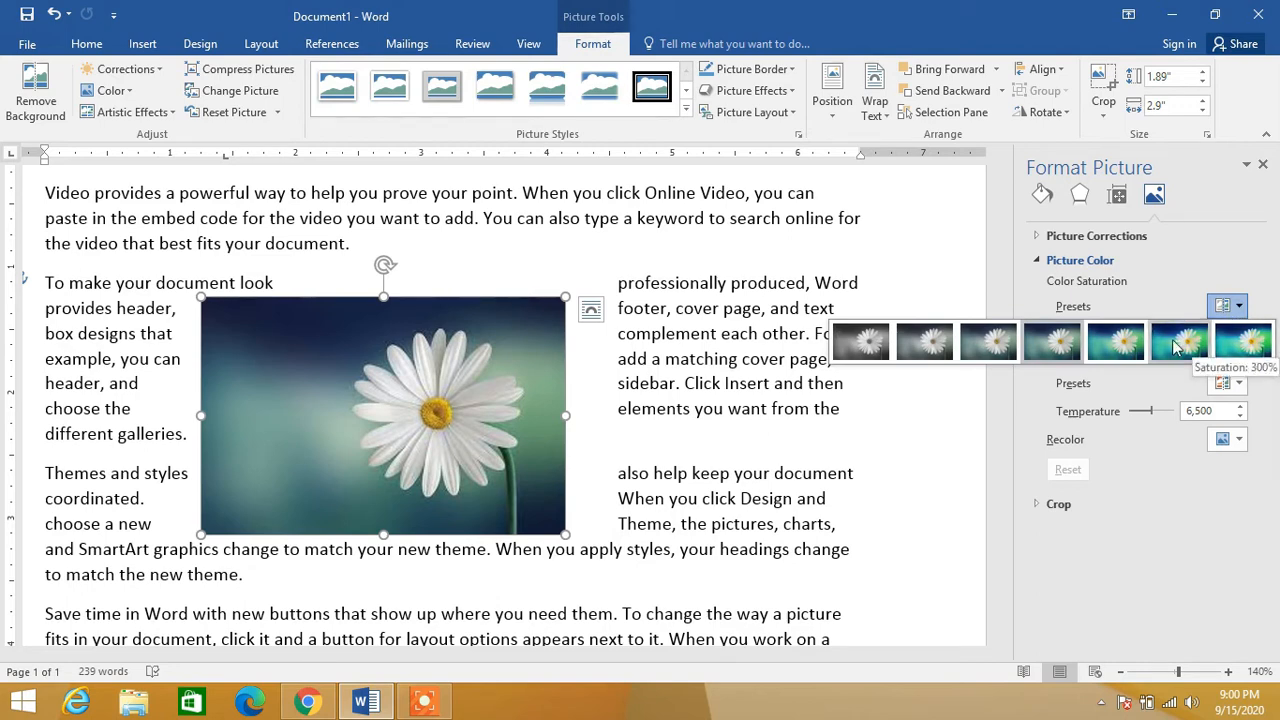
click(1118, 343)
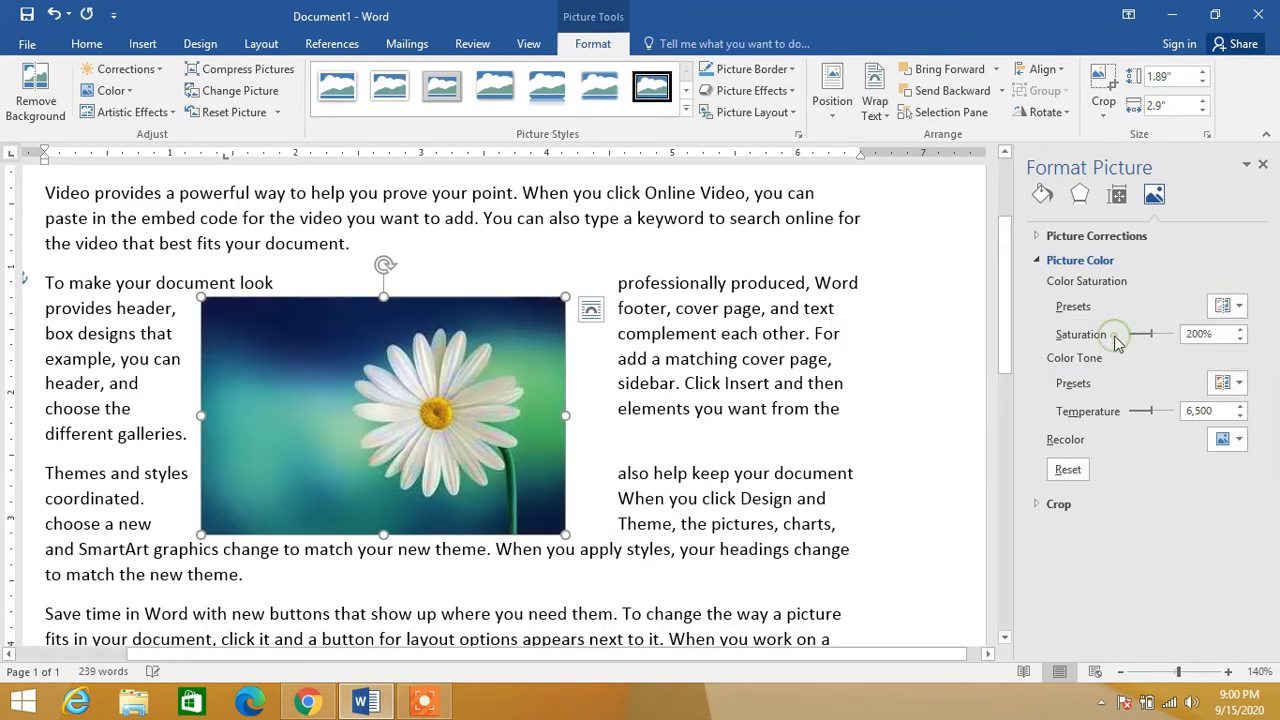
mouse_move(1149, 338)
mouse_down()
mouse_move(1113, 342)
mouse_move(1179, 337)
mouse_move(1144, 342)
mouse_up()
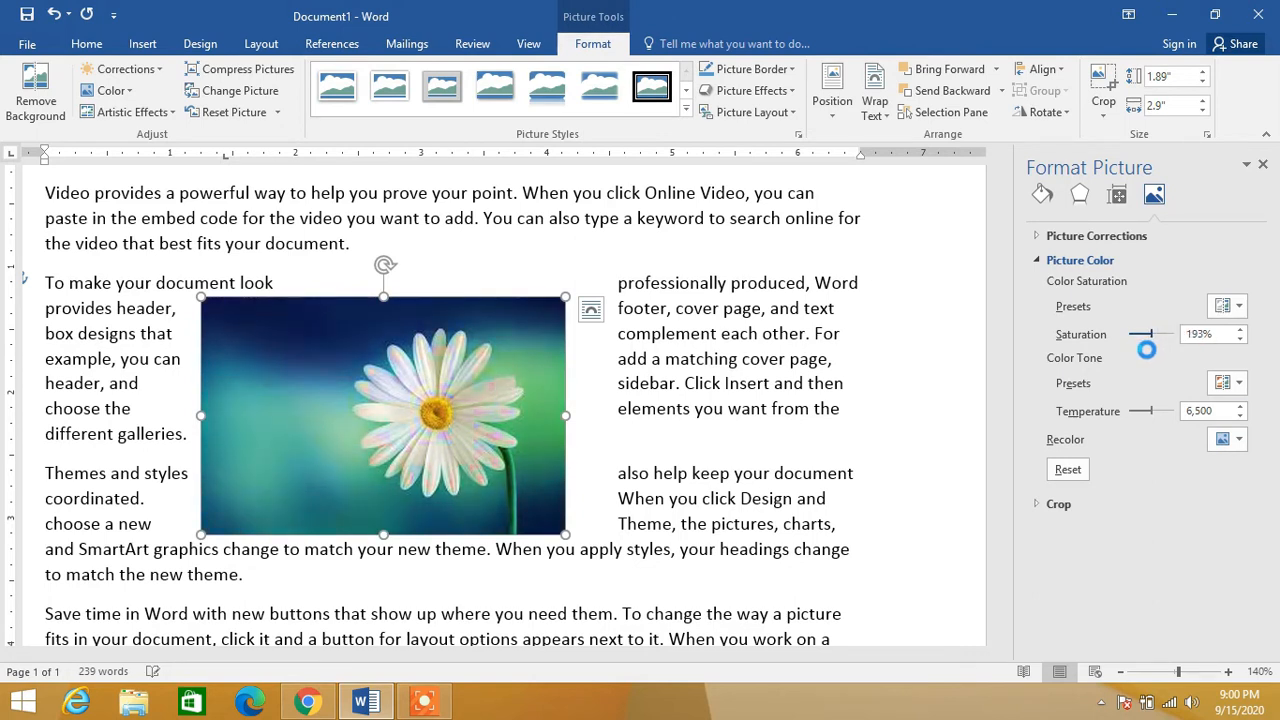
click(1067, 469)
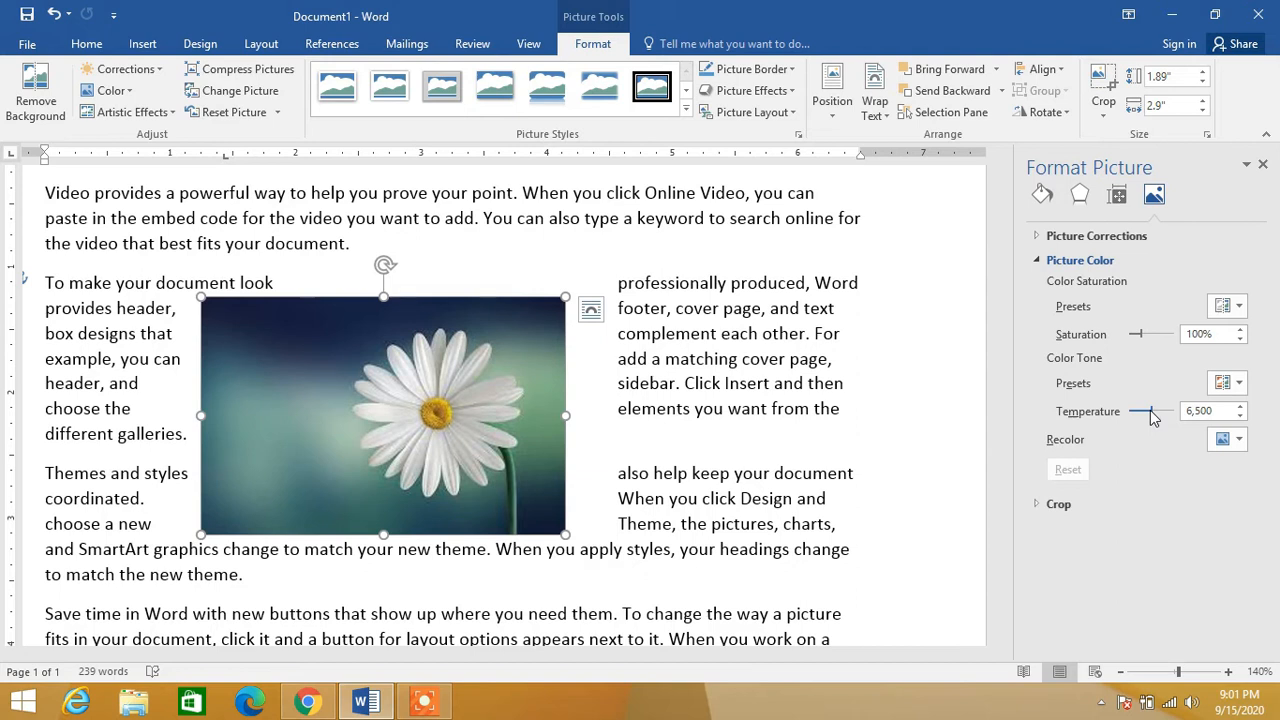
- Try the 11,200 color tone preset on the flower picture, adjust the temperature to 7,800, and reset the color
click(1237, 383)
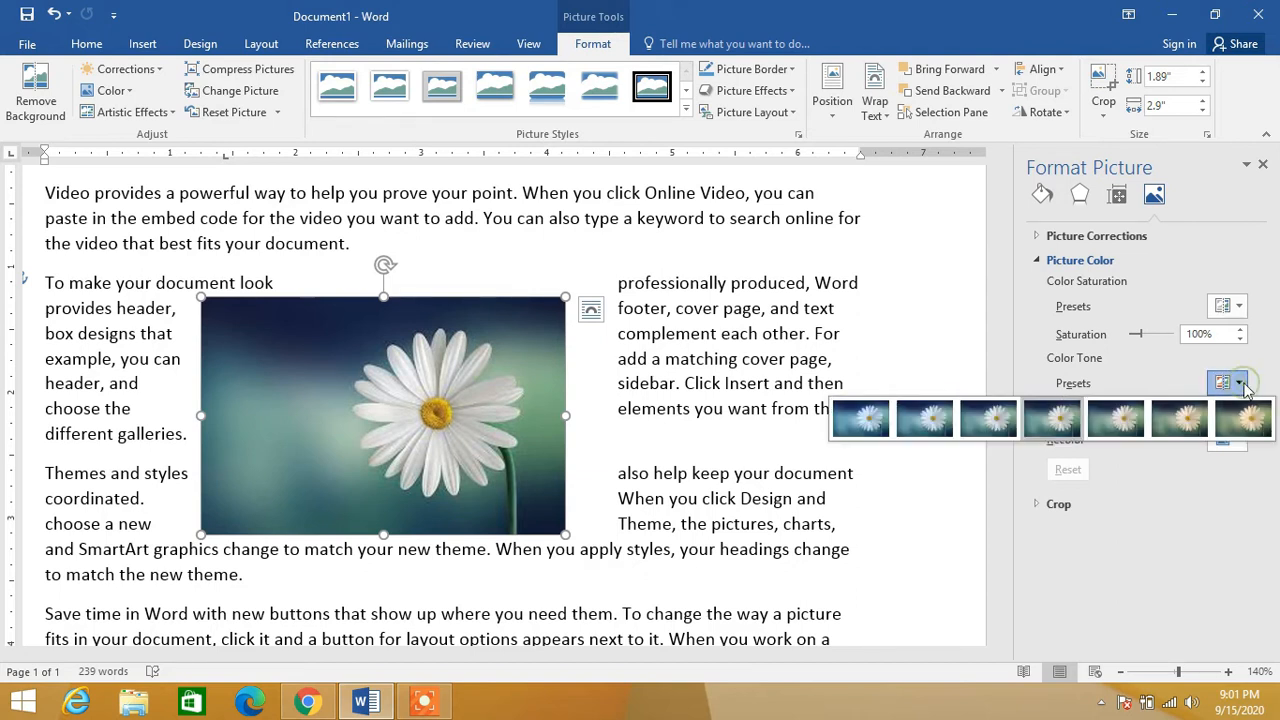
click(1245, 418)
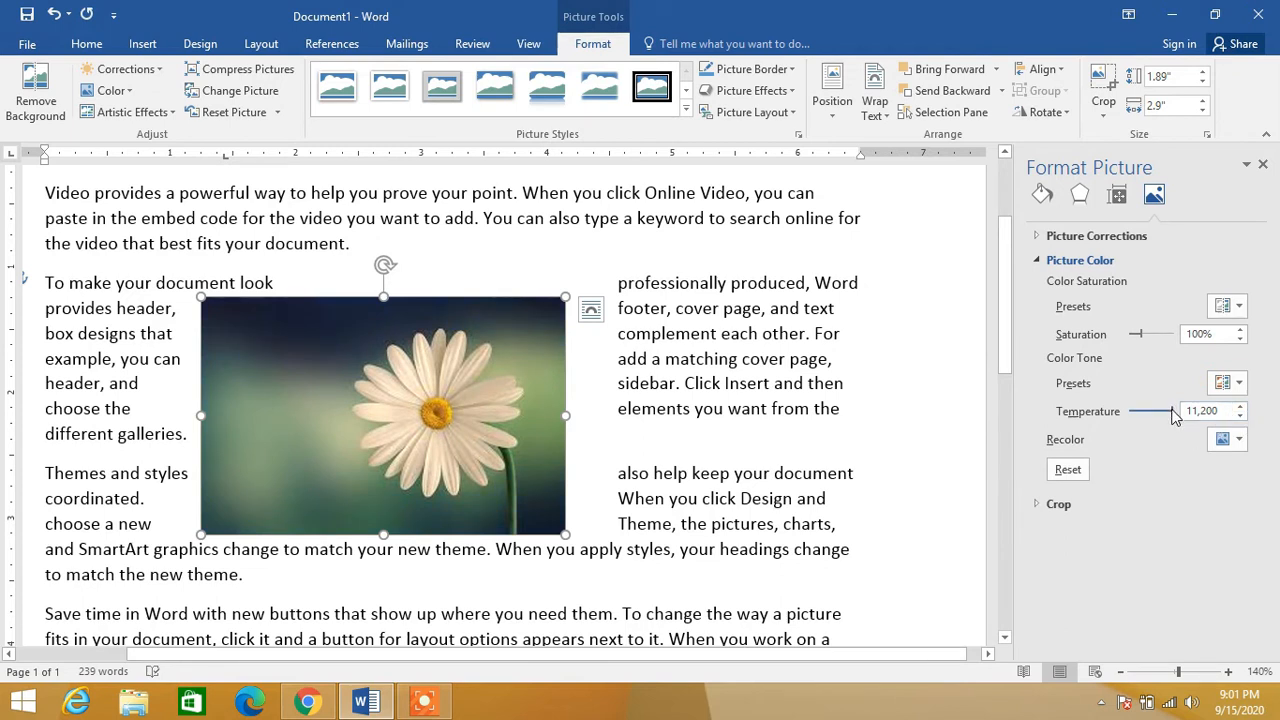
mouse_move(1172, 416)
mouse_down()
mouse_move(1082, 422)
mouse_move(1174, 412)
mouse_move(1157, 413)
mouse_up()
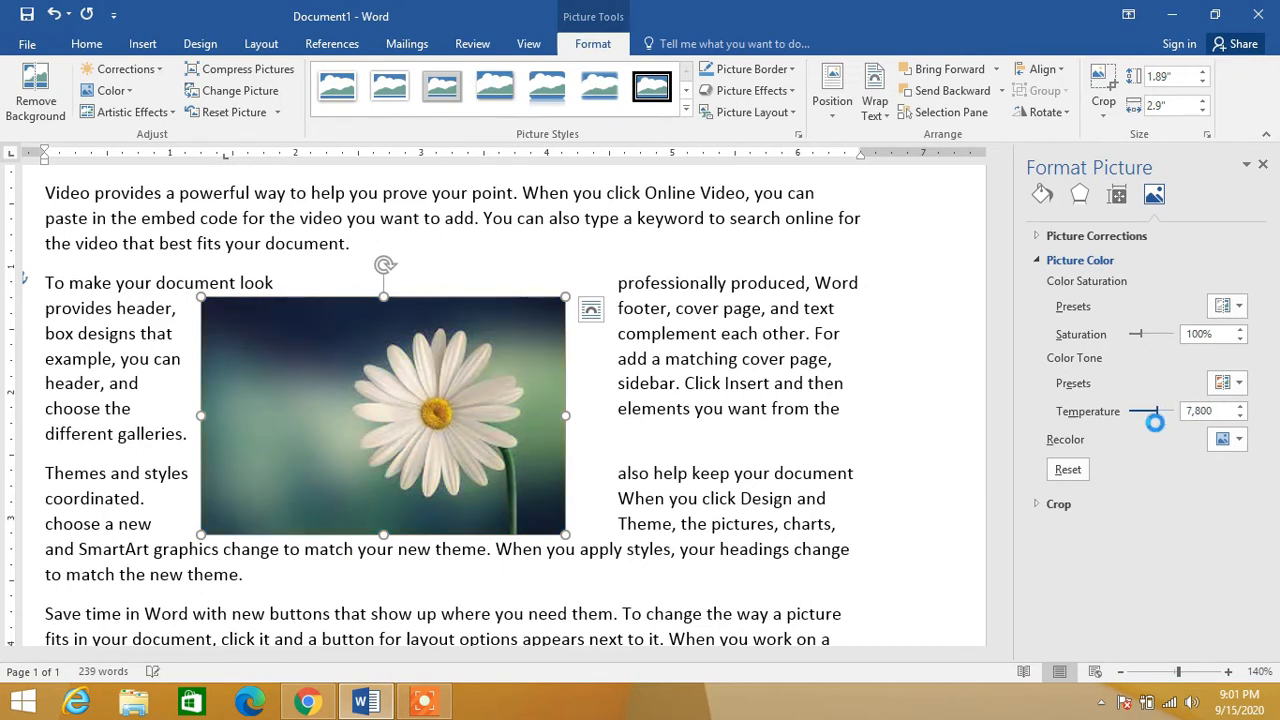
click(1066, 470)
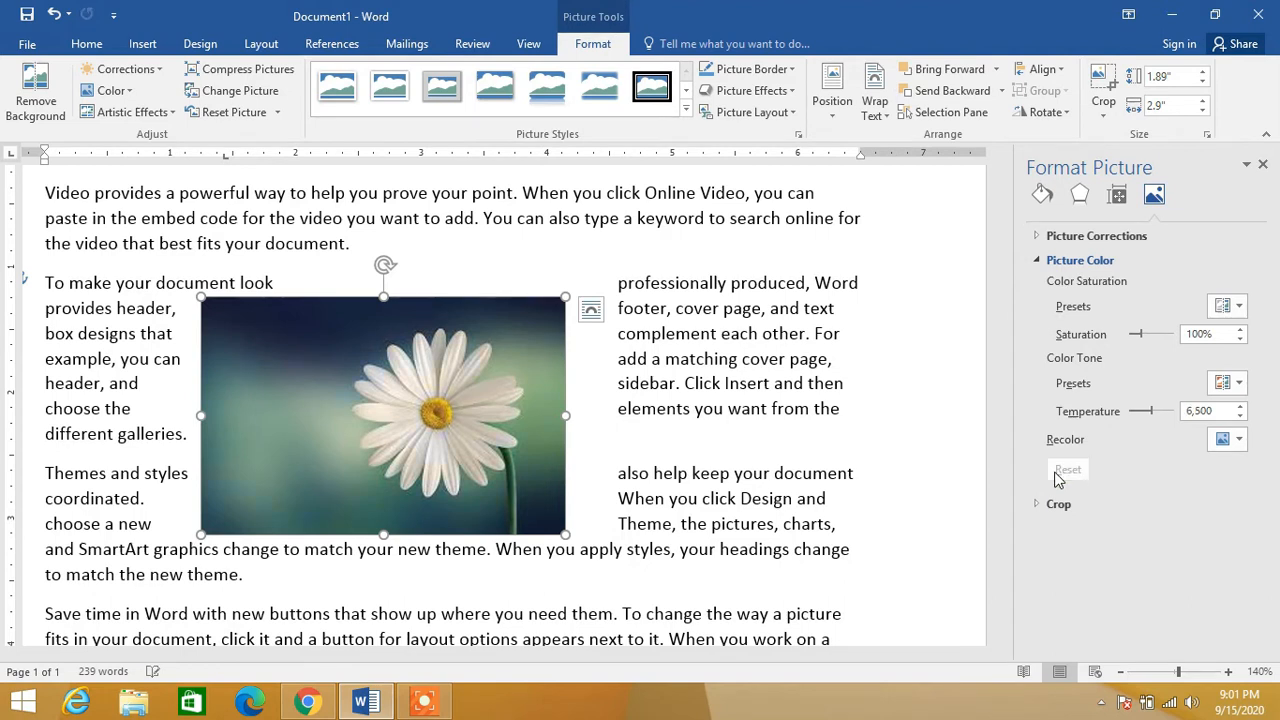
- Switch to the crop settings and increase the flower picture's width inside the crop frame to 3.5"
click(1040, 262)
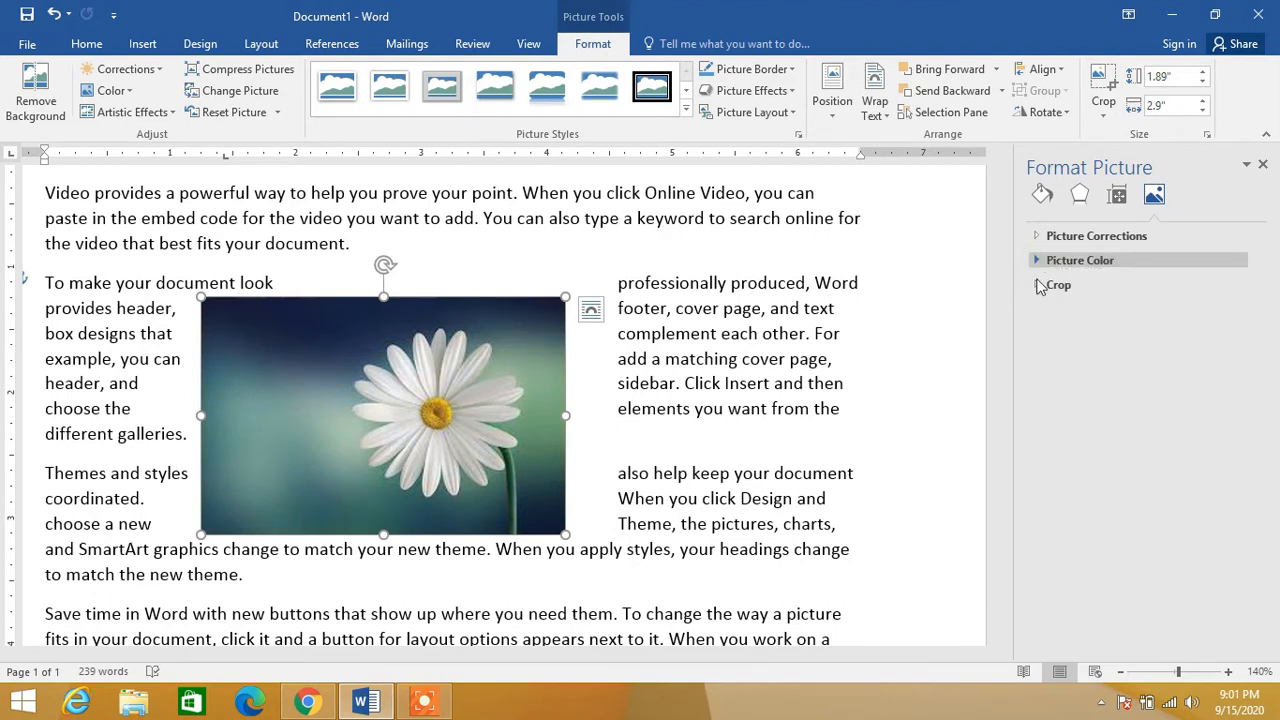
click(1040, 287)
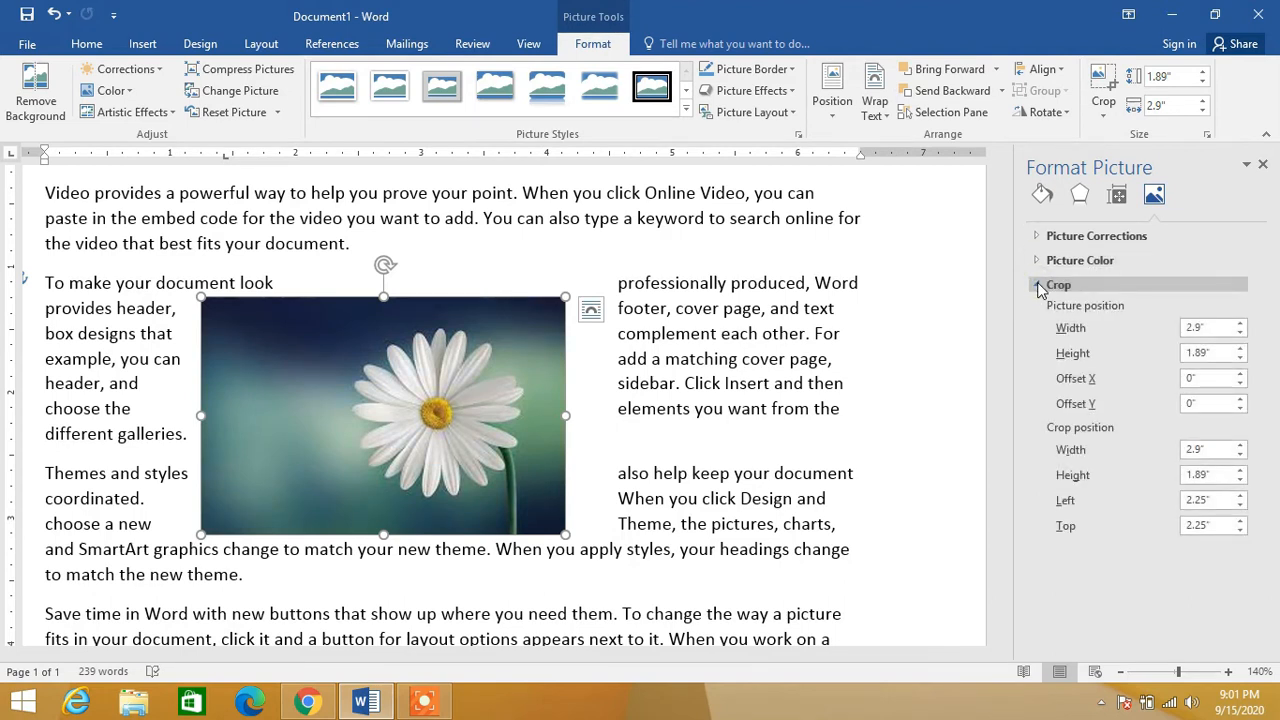
click(1240, 323)
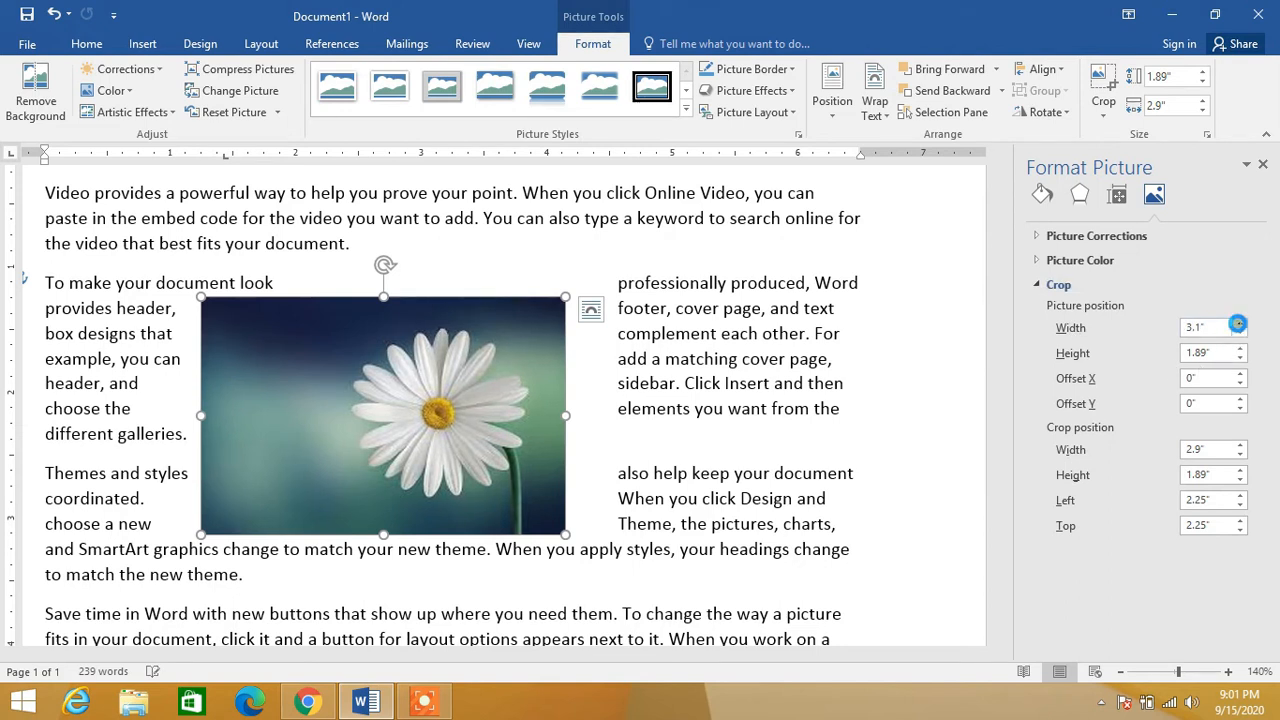
click(1240, 323)
click(1240, 323)
click(1240, 323)
click(1240, 323)
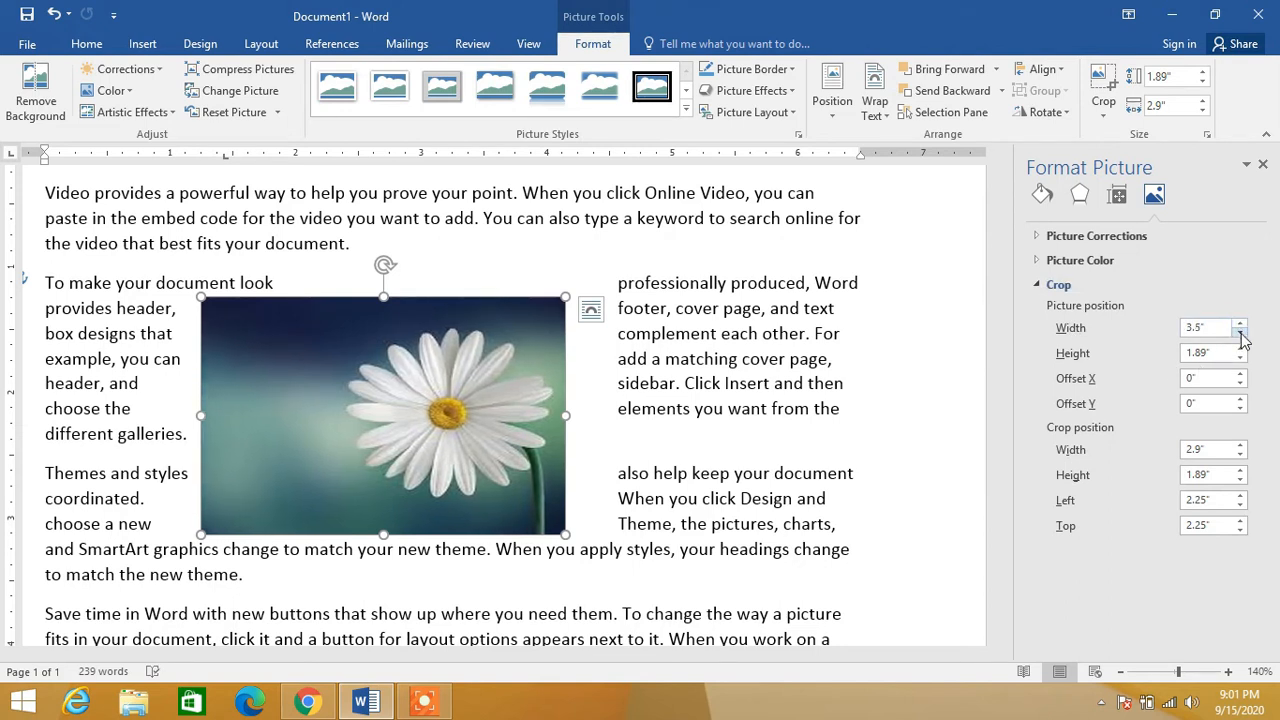
- Reduce the flower picture's width inside the crop frame to 1.3", leaving the frame size alone
click(1240, 333)
click(1240, 333)
click(1240, 333)
click(1240, 333)
click(1240, 333)
click(1240, 333)
click(1240, 333)
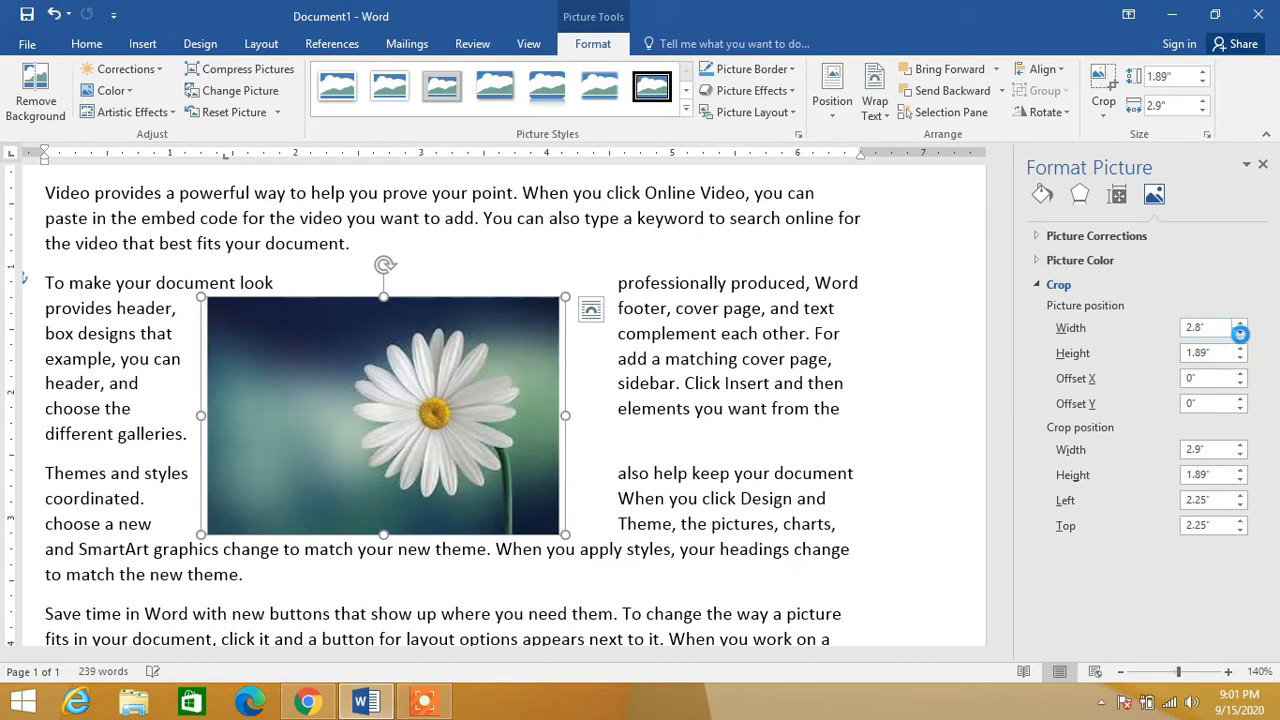
click(1240, 333)
click(1240, 333)
click(1240, 333)
click(1240, 333)
click(1240, 334)
click(1240, 334)
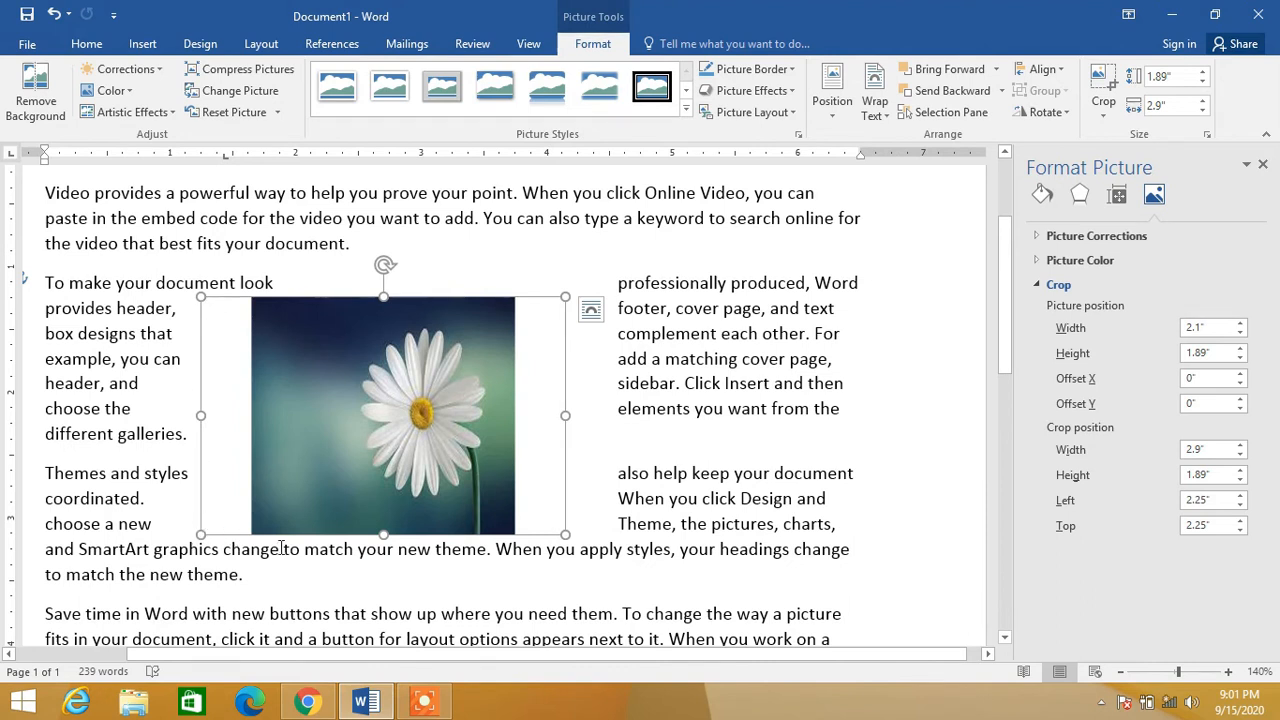
click(1240, 332)
click(1240, 332)
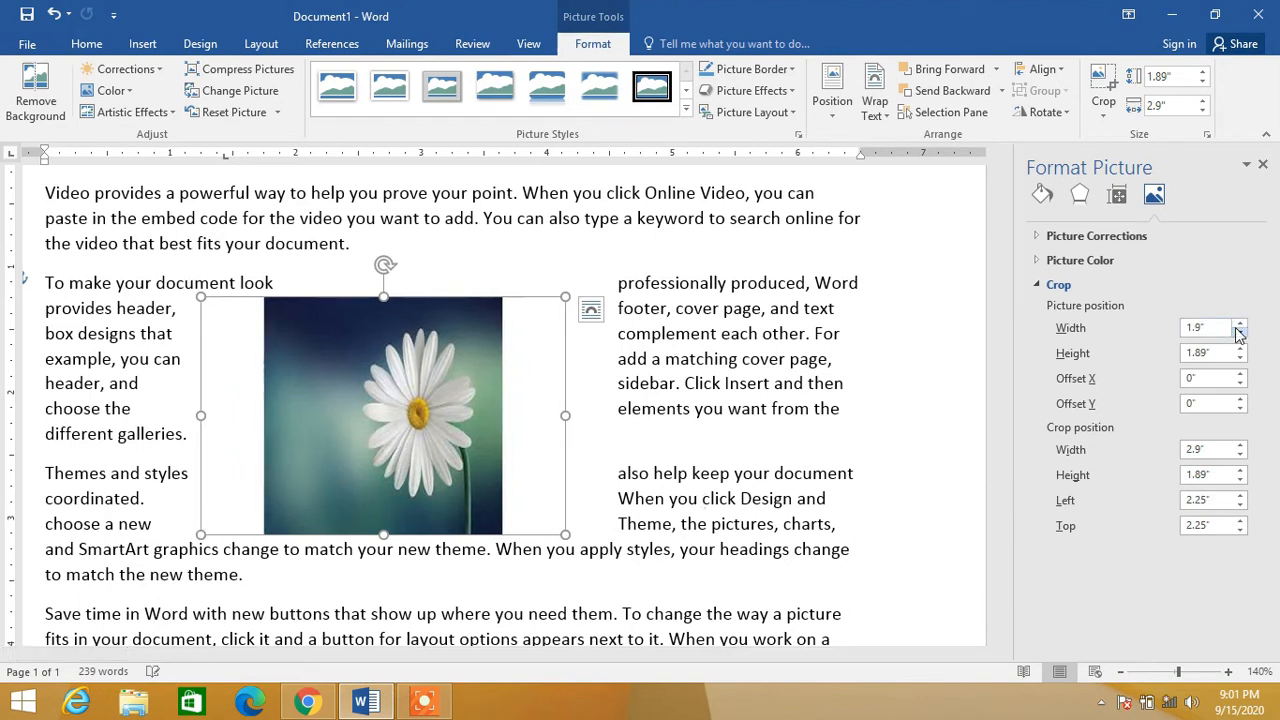
click(1240, 332)
click(1240, 332)
click(1240, 332)
click(1240, 332)
click(1240, 332)
click(1240, 332)
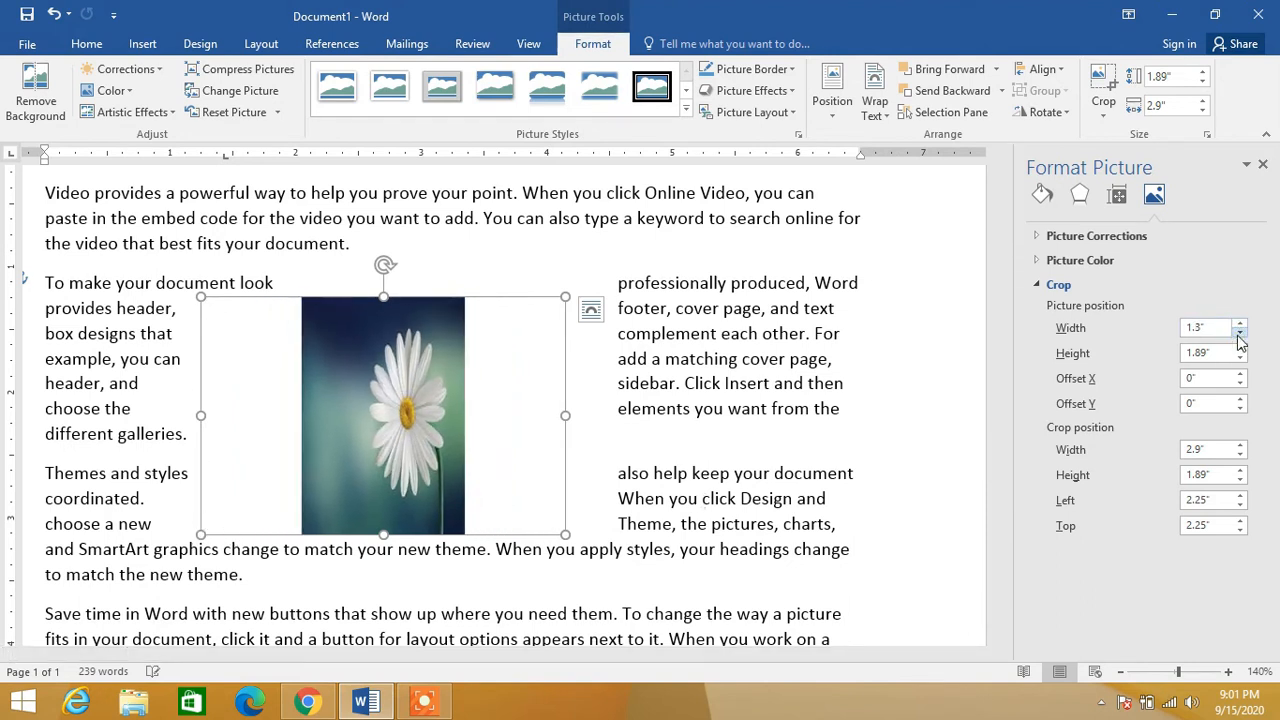
- Set the flower picture's width inside the crop frame to 2.7"
click(1240, 324)
click(1240, 324)
click(1240, 324)
click(1240, 324)
click(1240, 324)
click(1240, 324)
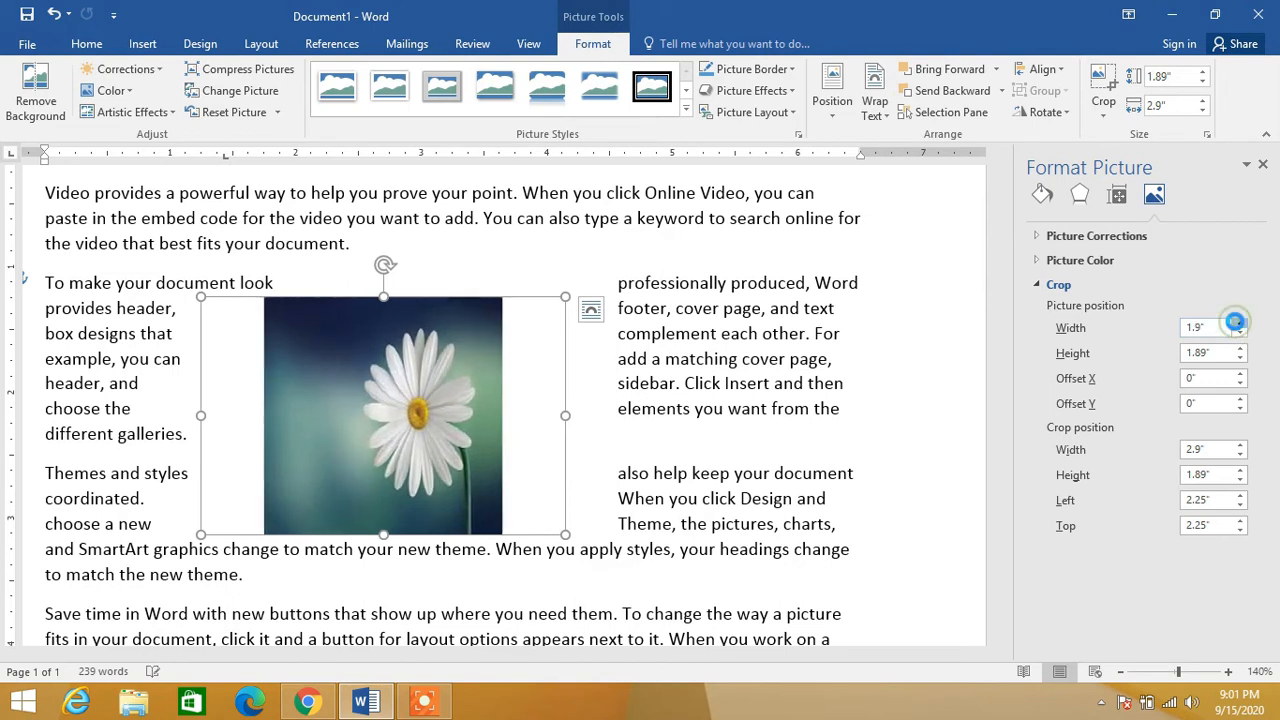
click(1240, 324)
click(1240, 324)
click(1240, 324)
click(1240, 324)
click(1240, 324)
click(1240, 324)
click(1240, 324)
- Set the flower picture's height inside the crop frame to 2"
click(1240, 348)
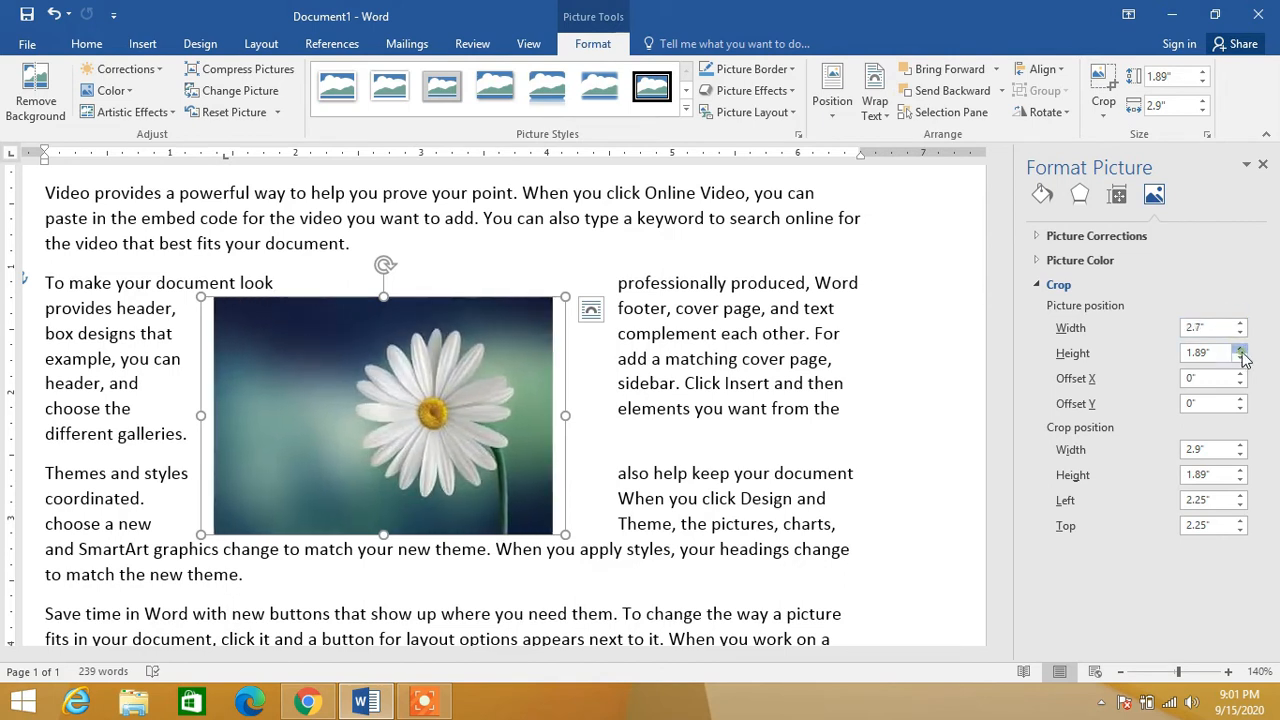
click(1240, 348)
click(1240, 348)
click(1240, 357)
click(1240, 357)
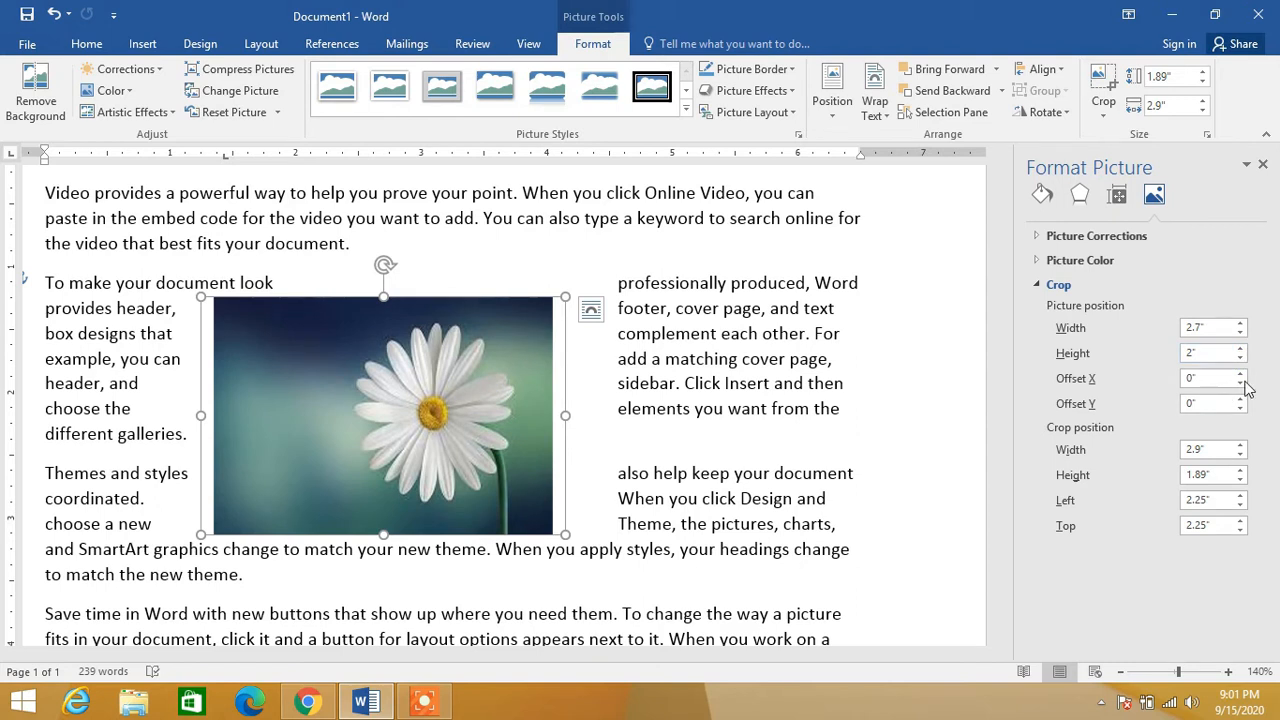
- Shift the flower picture horizontally inside the crop frame, trying an Offset X of 0.5" and bringing it back to 0.3"
click(1240, 375)
click(1240, 375)
click(1240, 375)
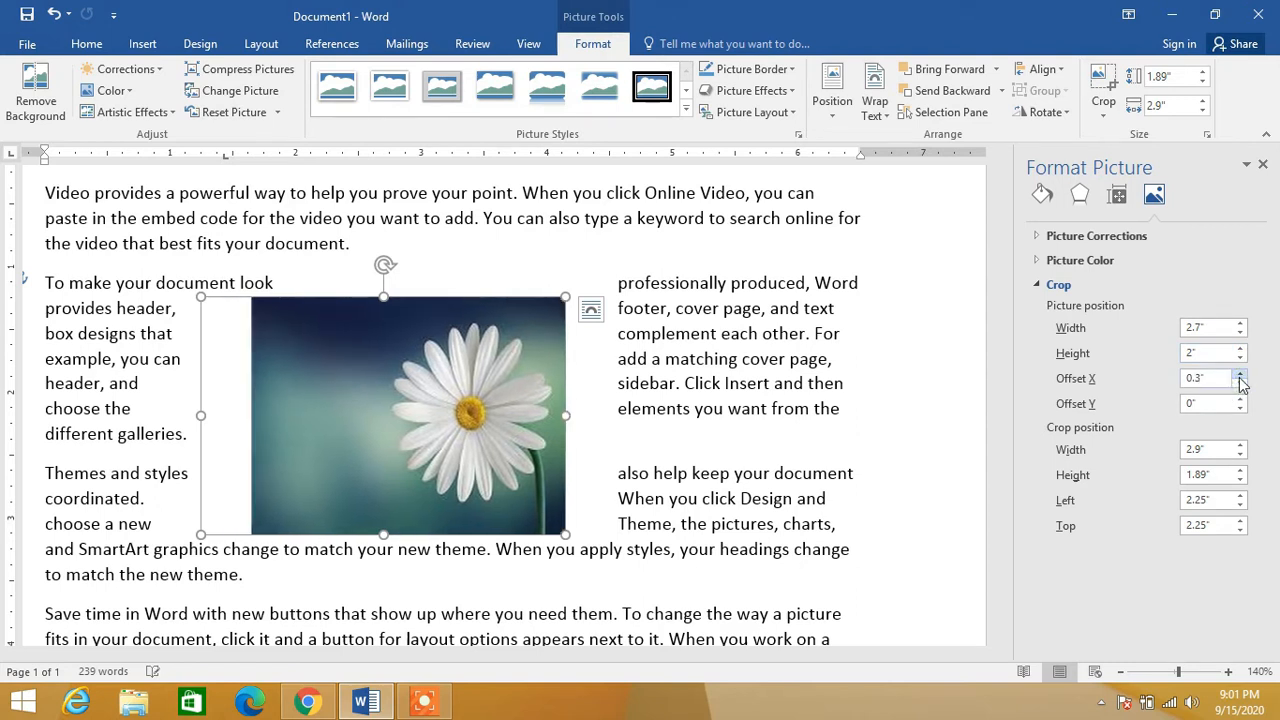
click(1240, 375)
click(1240, 375)
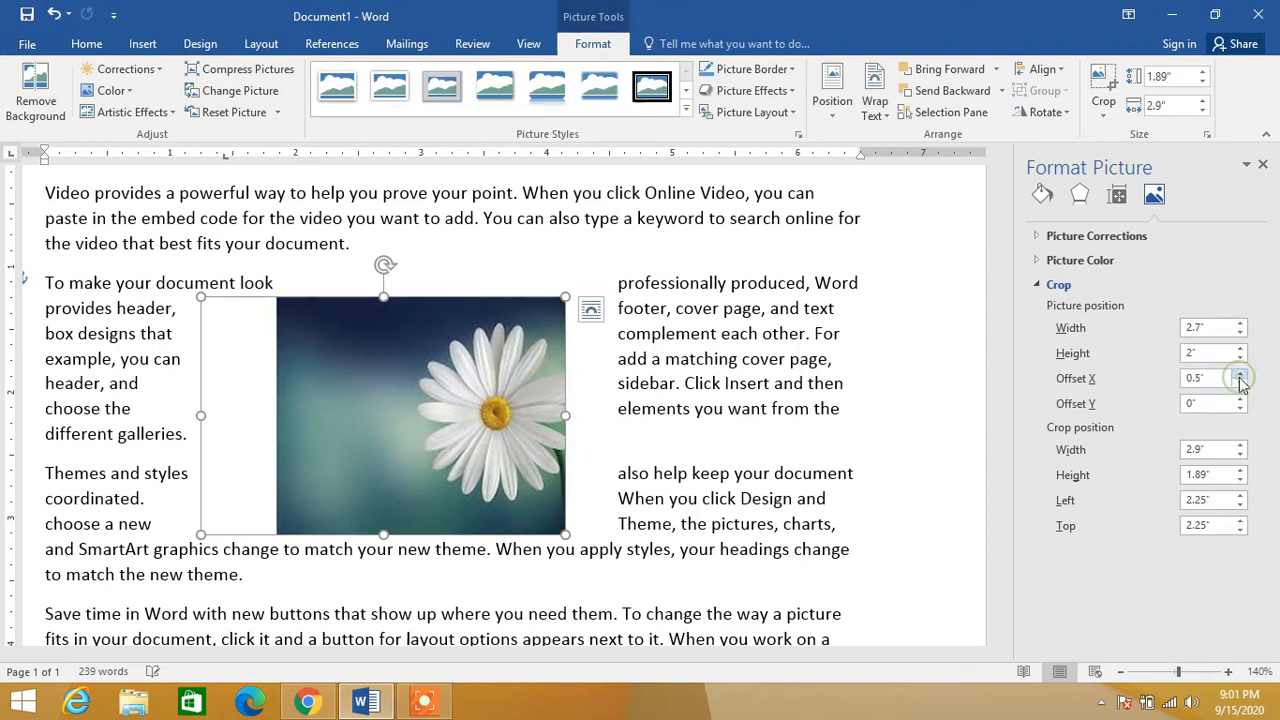
click(1240, 375)
click(1240, 384)
click(1240, 384)
click(1240, 384)
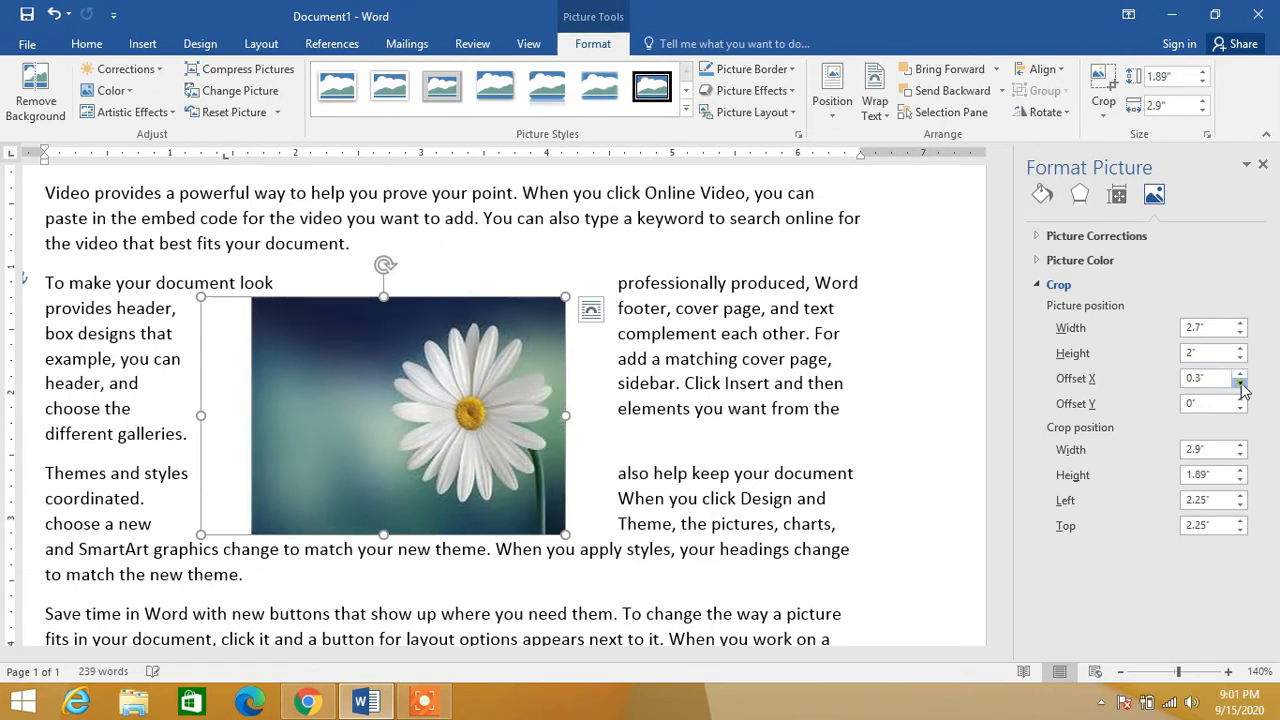
- Set the flower picture's Offset X inside the crop frame to -0.1"
click(1240, 384)
click(1240, 384)
click(1240, 384)
click(1240, 384)
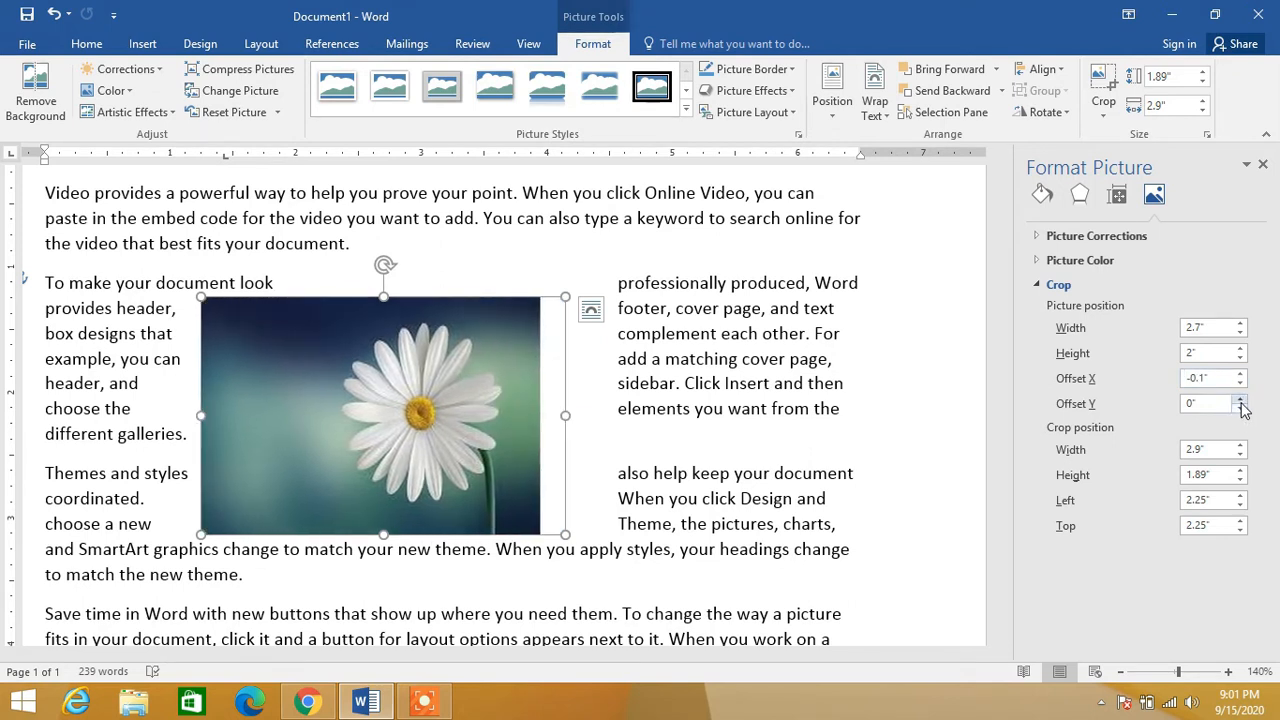
- Shift the flower picture vertically inside the crop frame, trying an Offset Y of 0.5" and bringing it back to 0"
click(1240, 399)
click(1240, 399)
click(1240, 399)
click(1240, 399)
click(1240, 399)
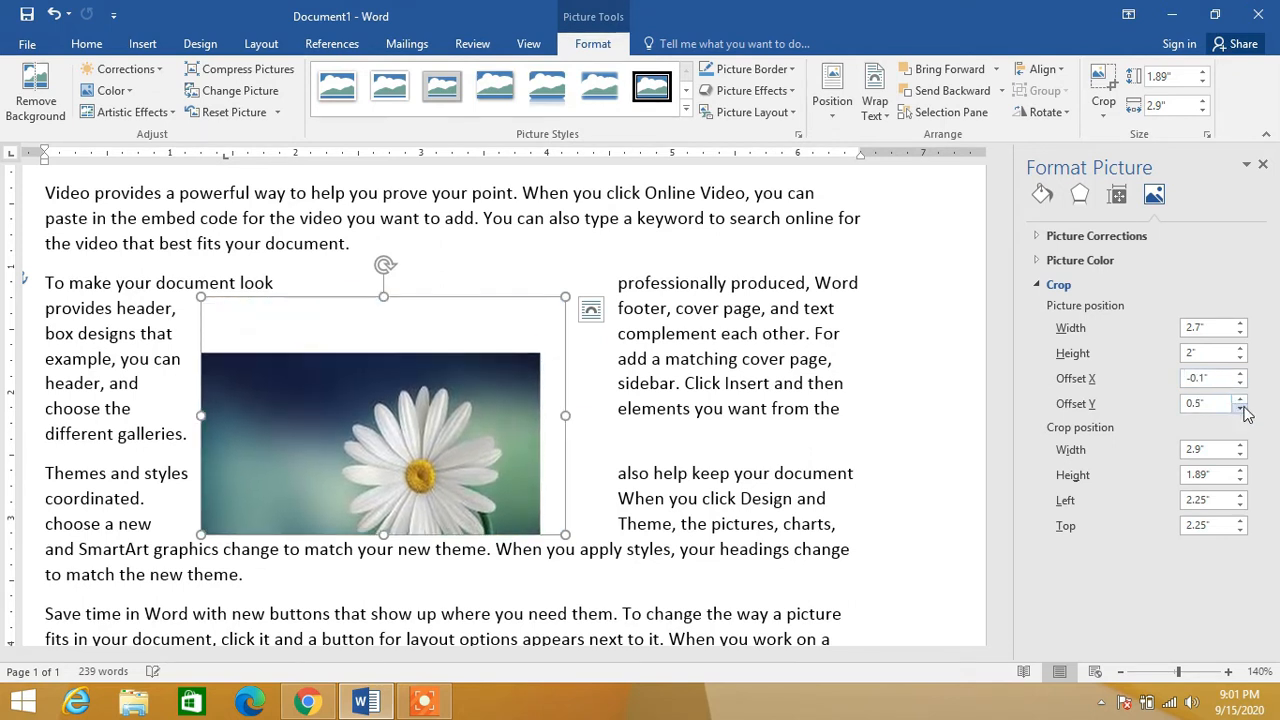
click(1240, 409)
click(1240, 409)
click(1240, 409)
click(1240, 409)
click(1240, 409)
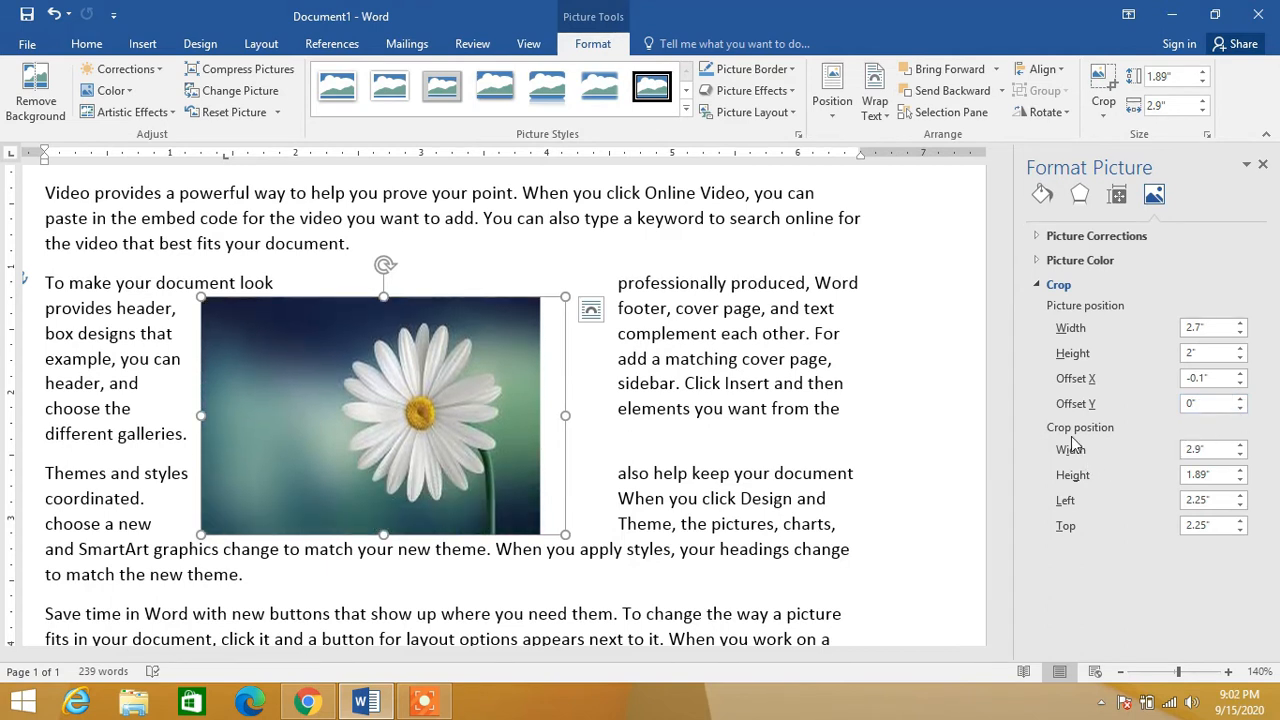
- Try a crop frame width of 3.2" on the flower picture and narrow the frame to 2.4"
click(1240, 445)
click(1240, 445)
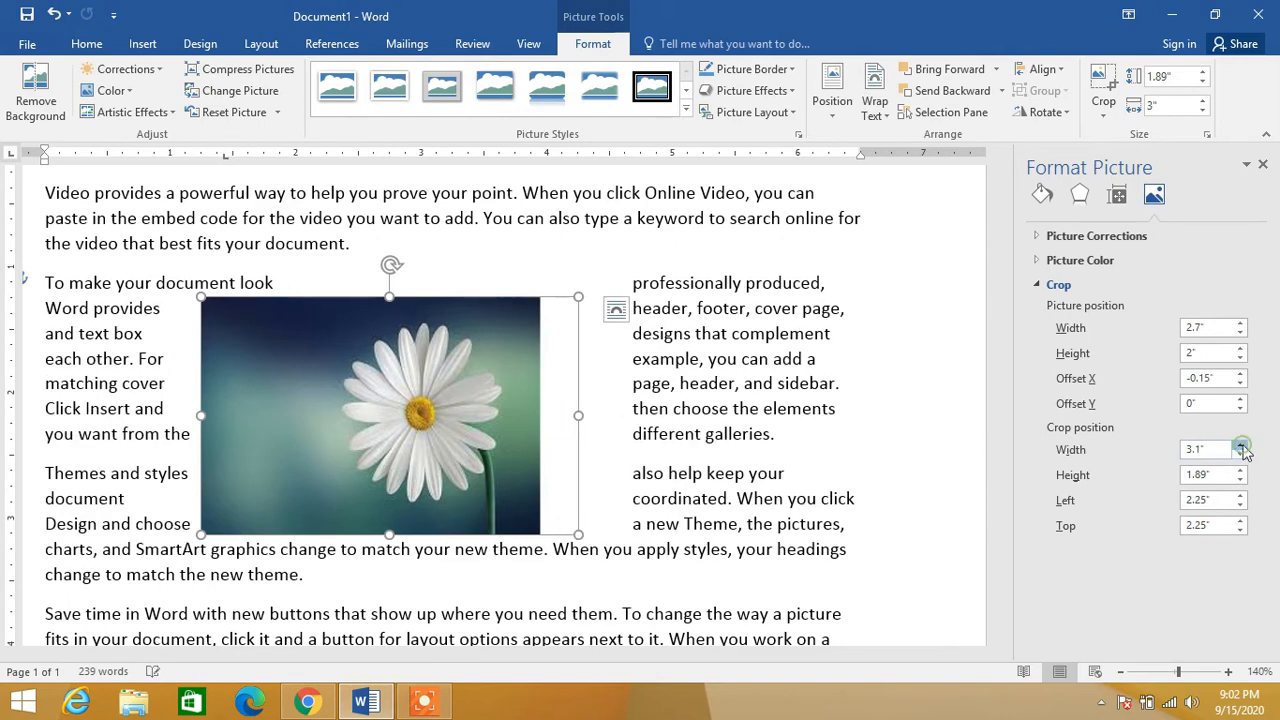
click(1240, 445)
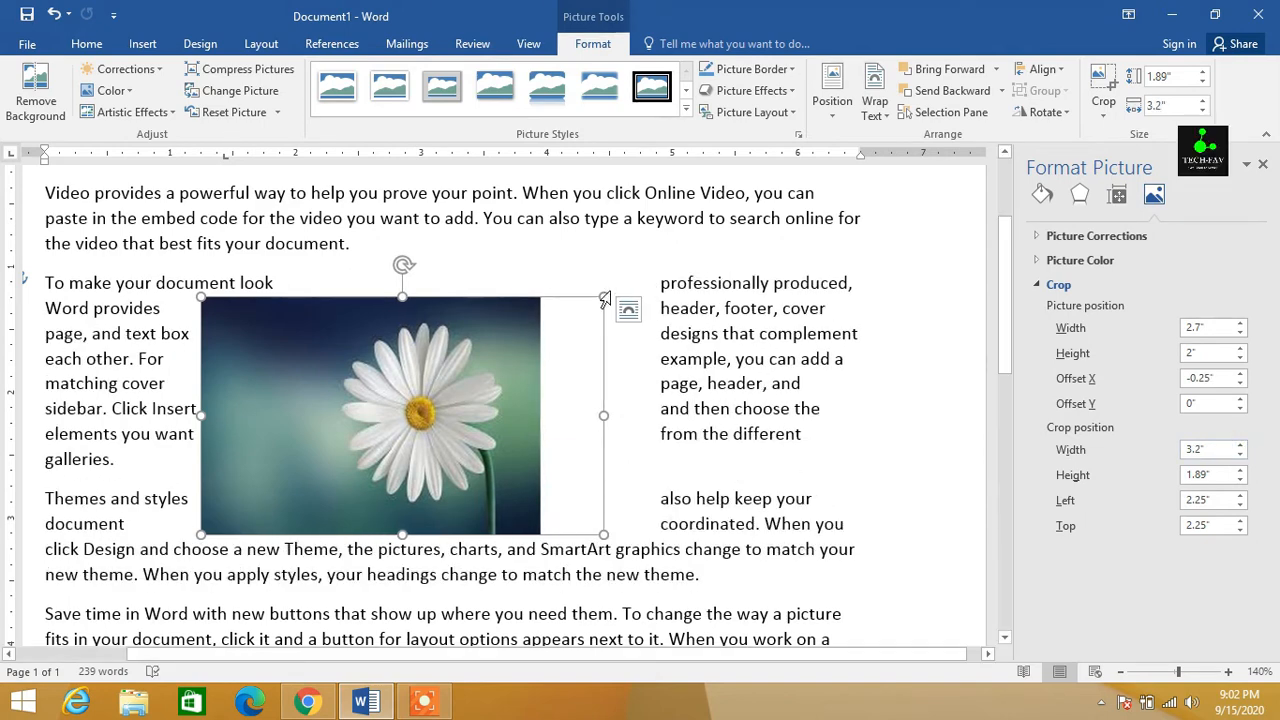
click(1240, 455)
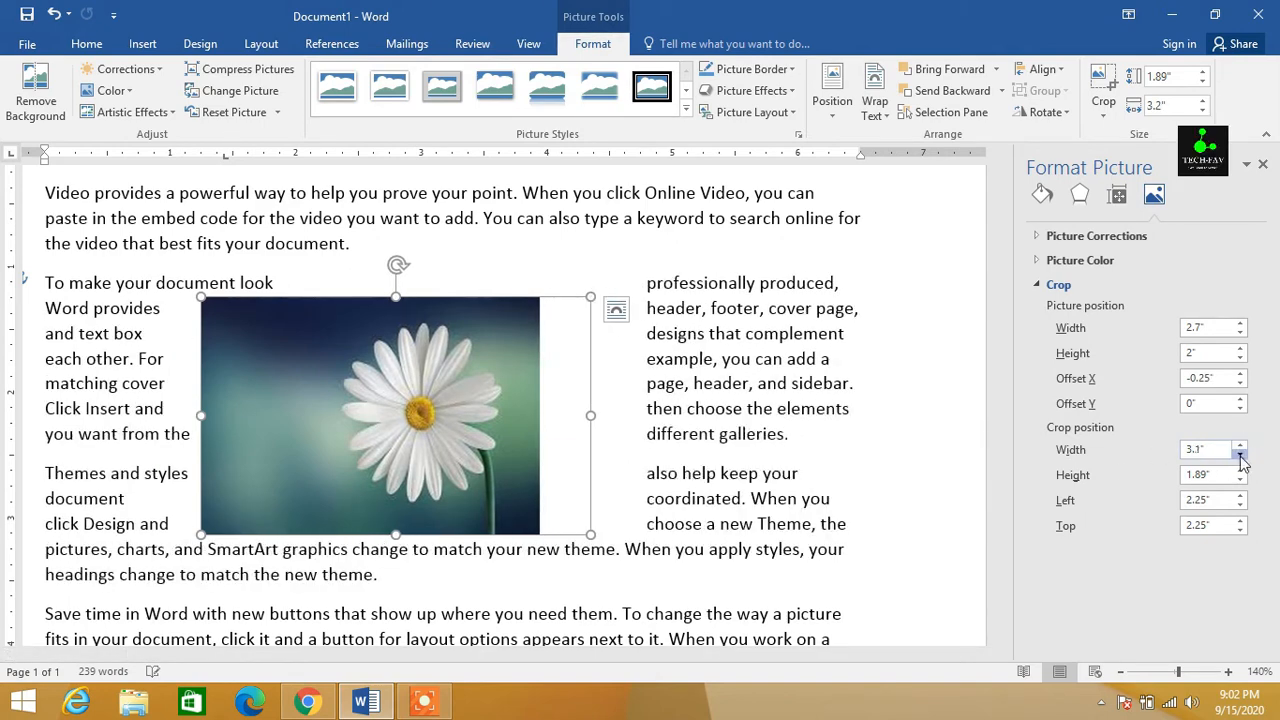
click(1240, 455)
click(1240, 455)
click(1239, 455)
click(1239, 455)
click(1239, 455)
click(1239, 455)
click(1239, 455)
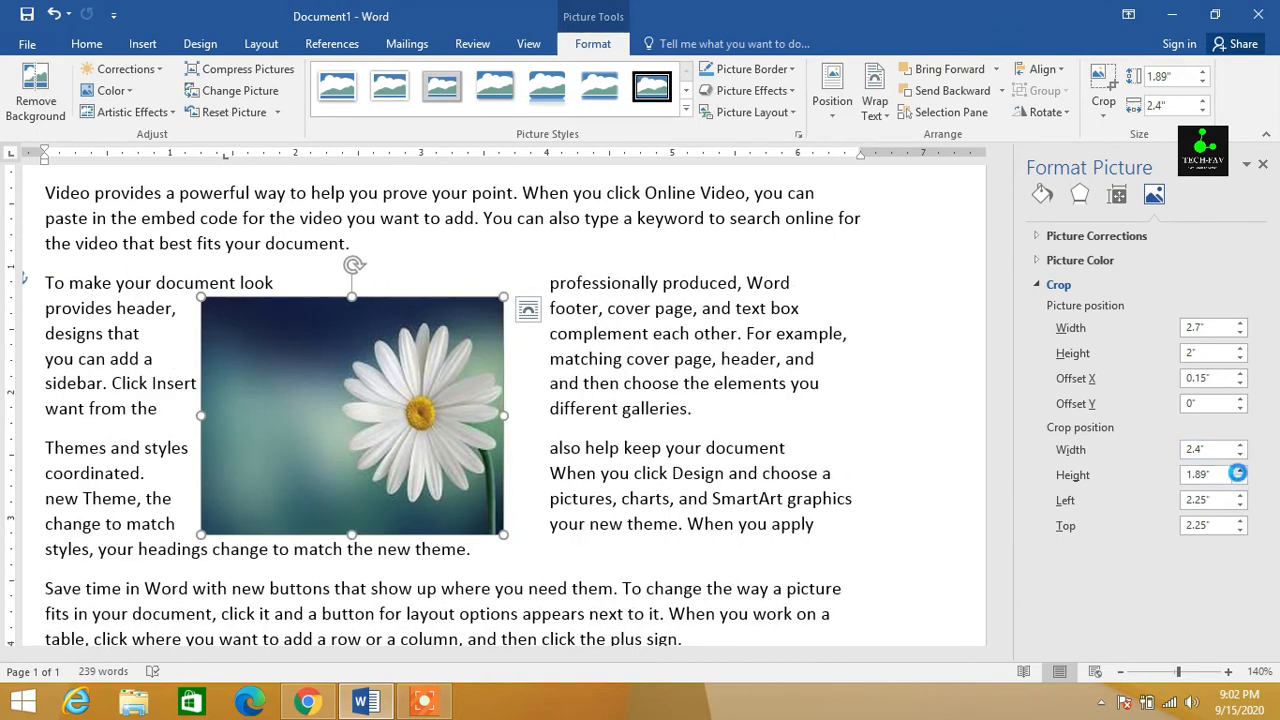
- Set the flower picture's crop frame height to 1.9" and close the picture formatting settings
click(1240, 470)
click(1240, 470)
click(1240, 480)
click(1240, 480)
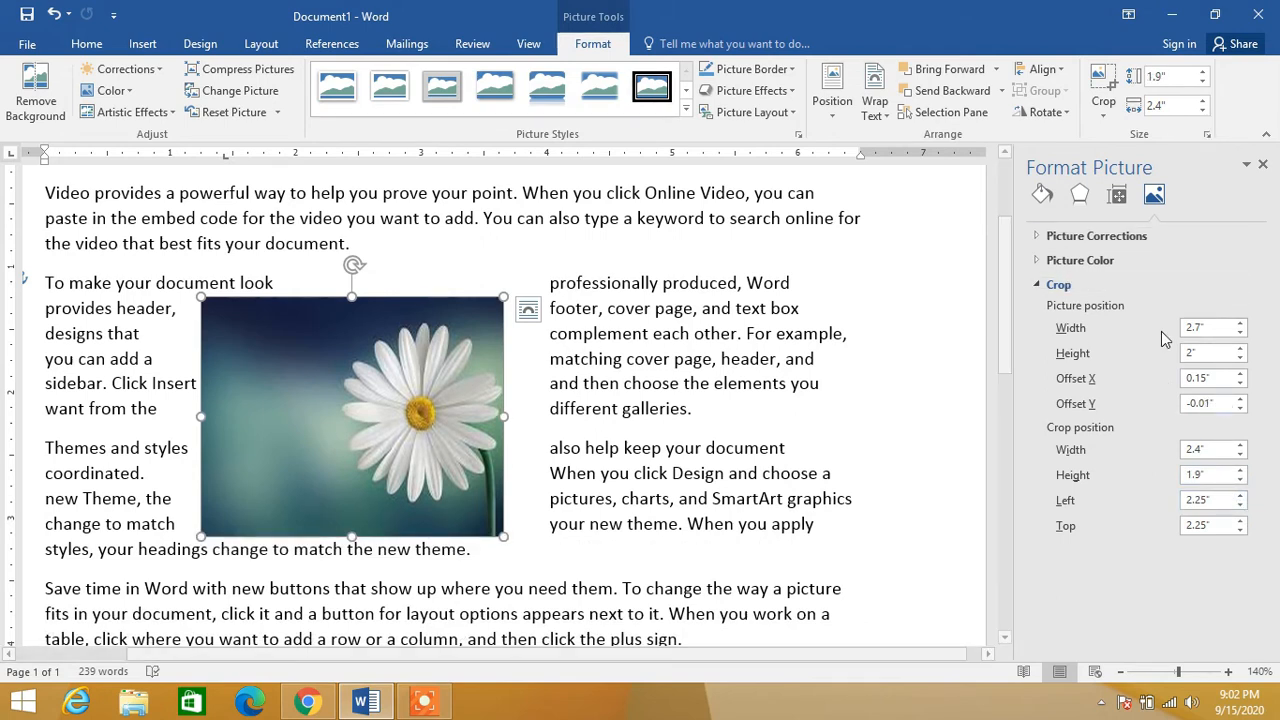
click(1262, 166)
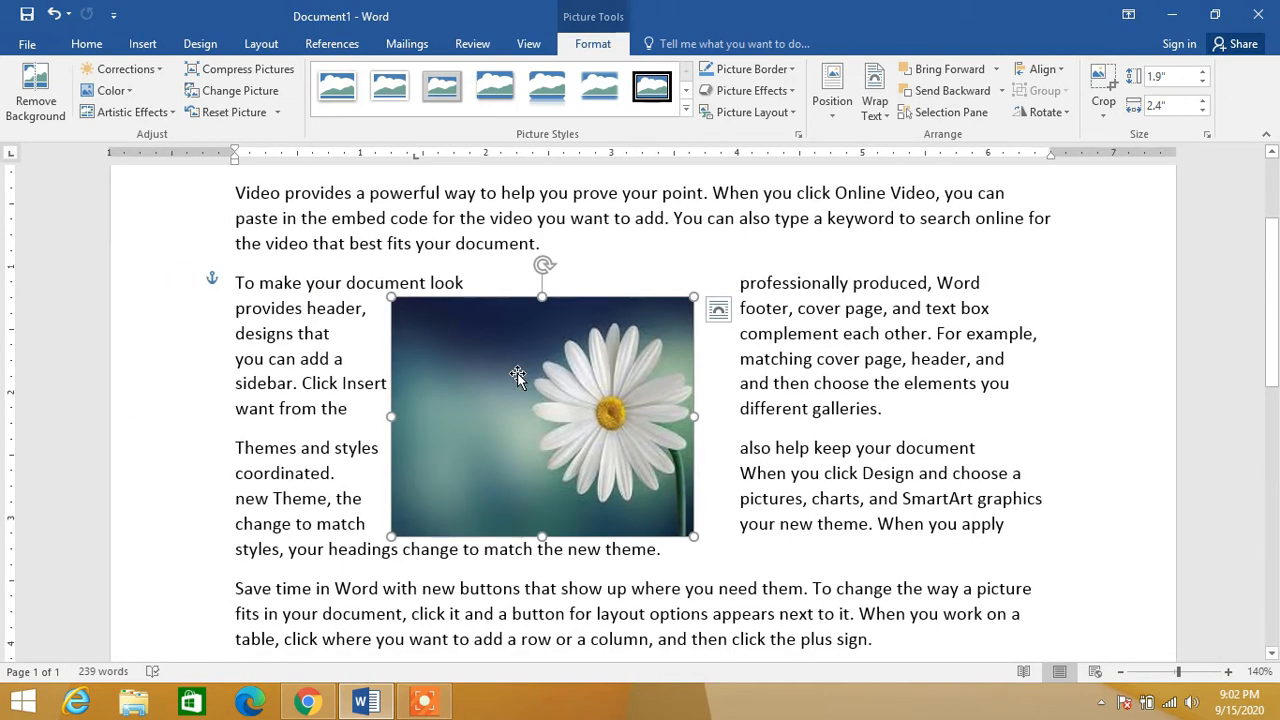
- Reset the flower picture's formatting together with its size
click(277, 112)
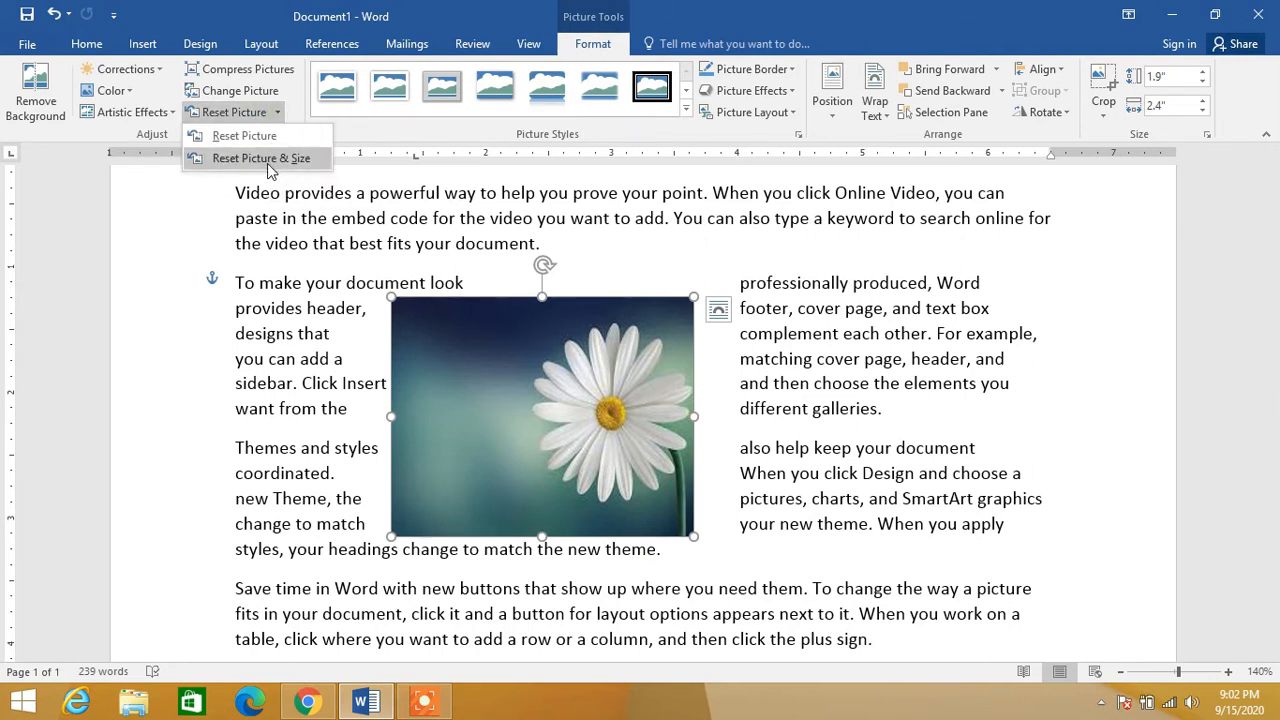
click(267, 160)
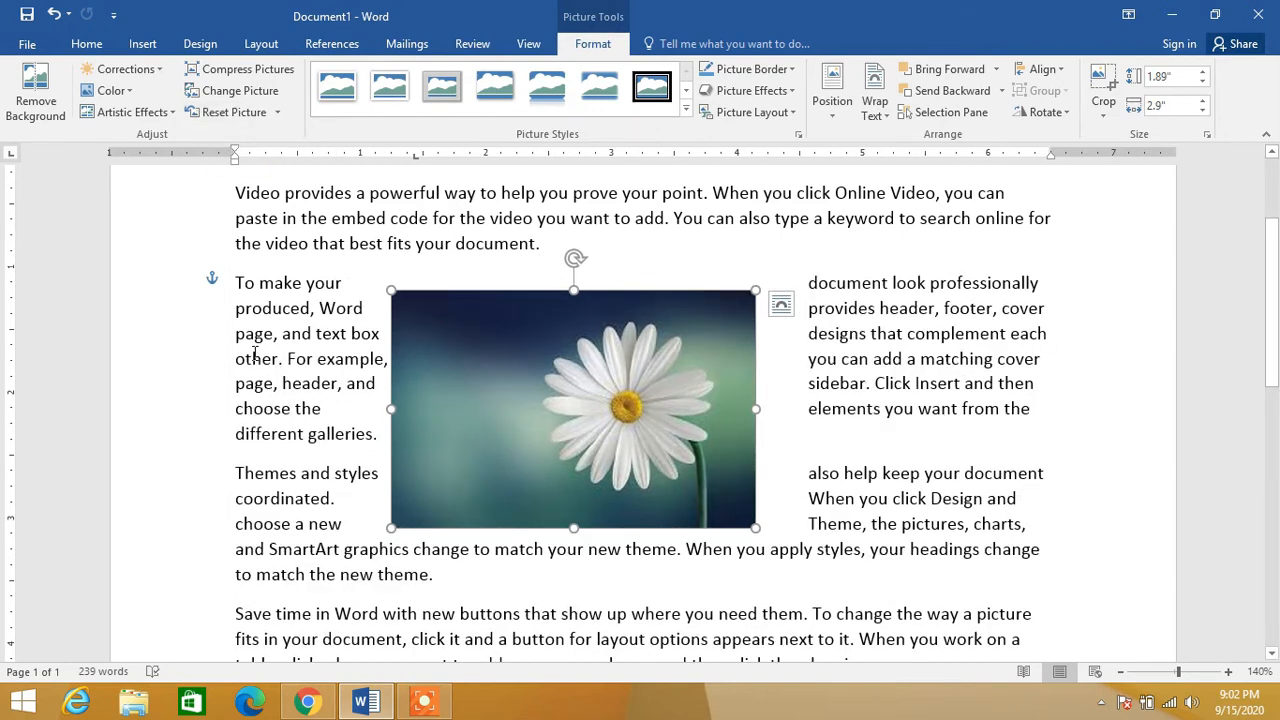
- Preview the background removal on the flower picture and discard all its changes
click(125, 92)
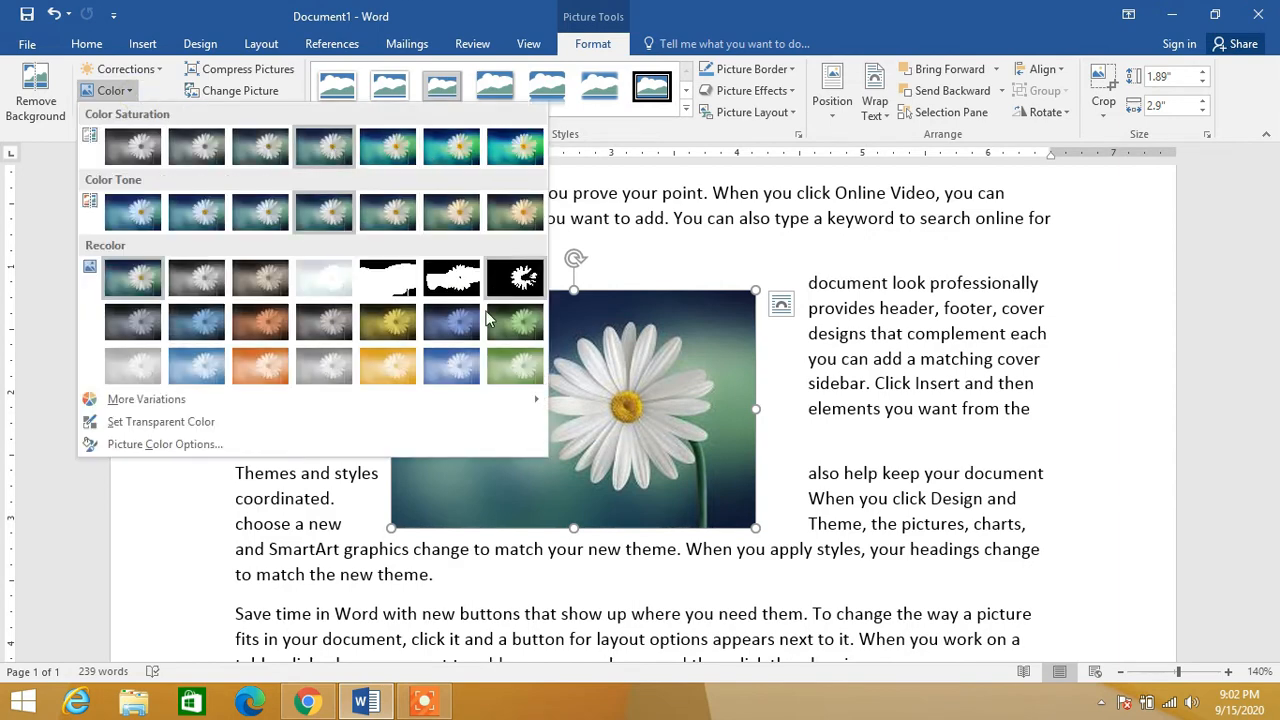
click(66, 100)
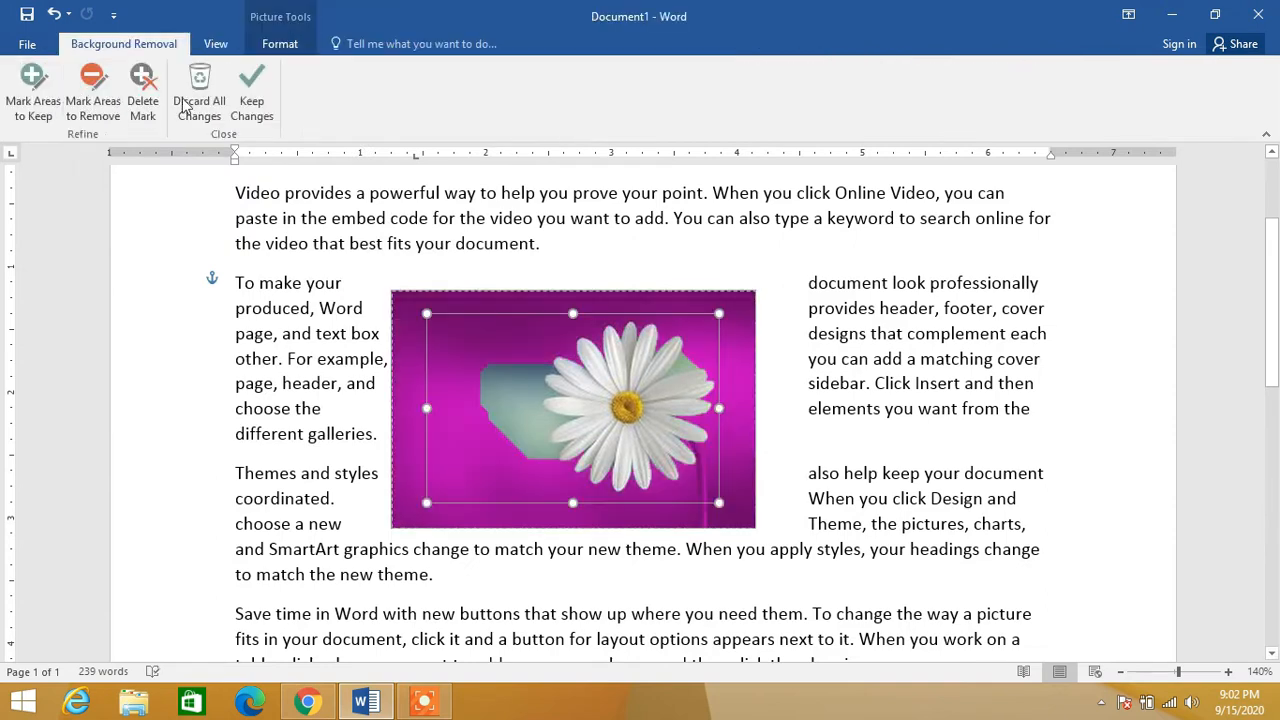
click(205, 118)
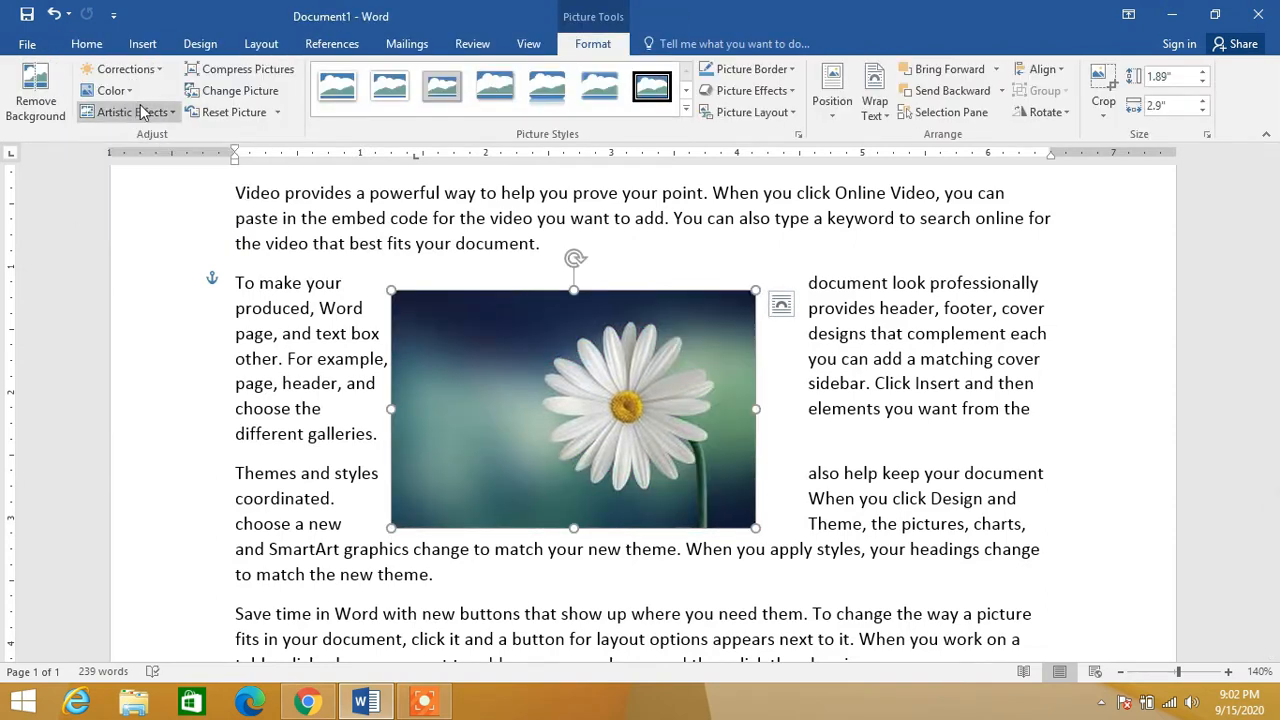
- Try the Plastic Wrap artistic effect on the flower picture and undo it
click(172, 113)
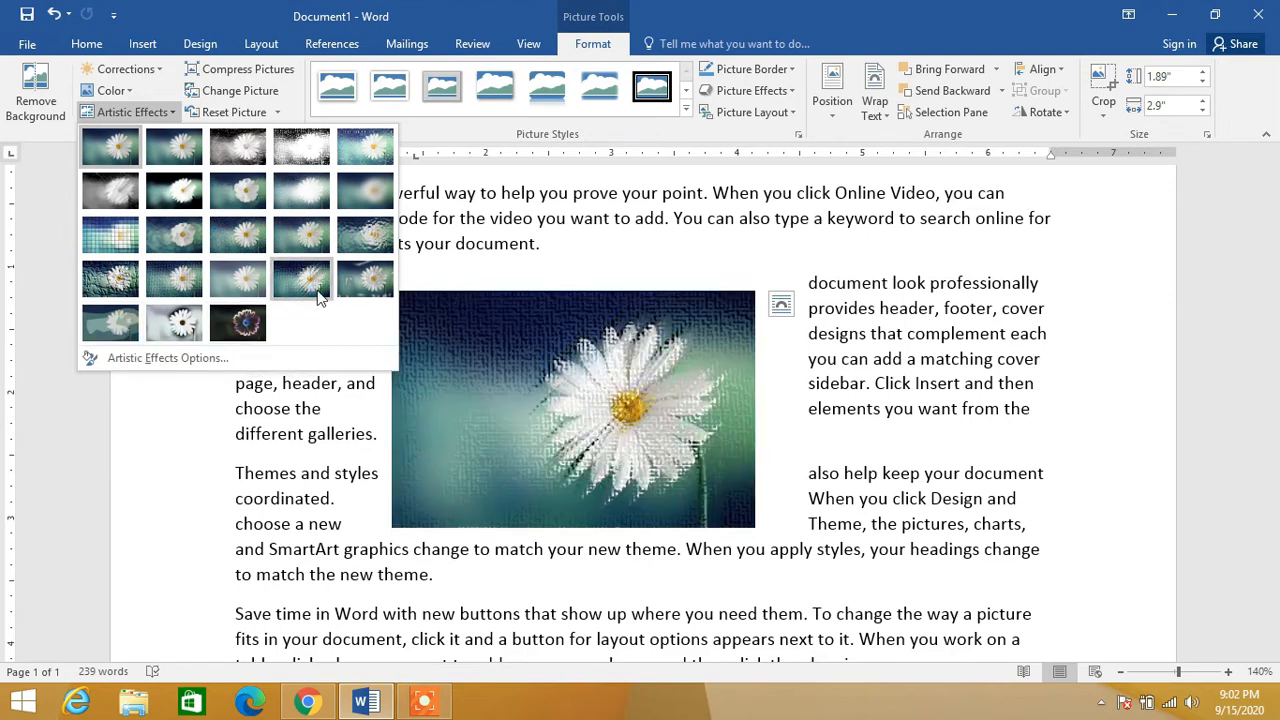
click(352, 283)
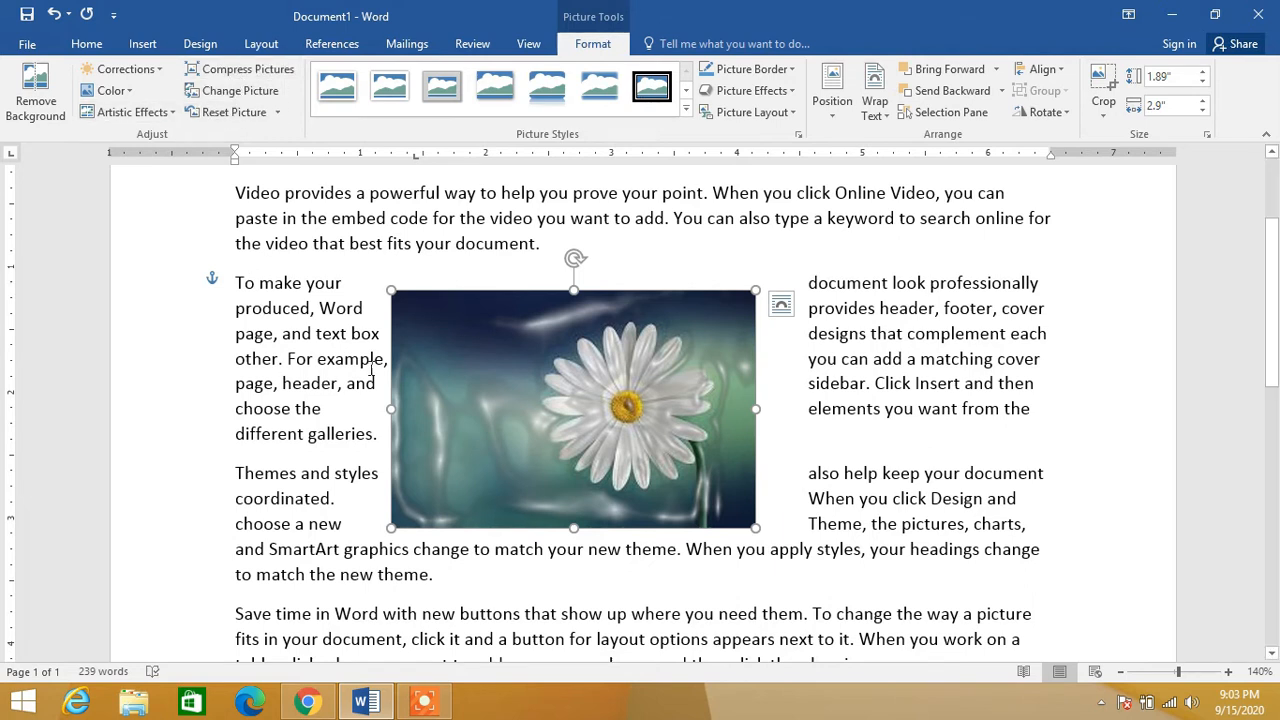
key(ctrl+z)
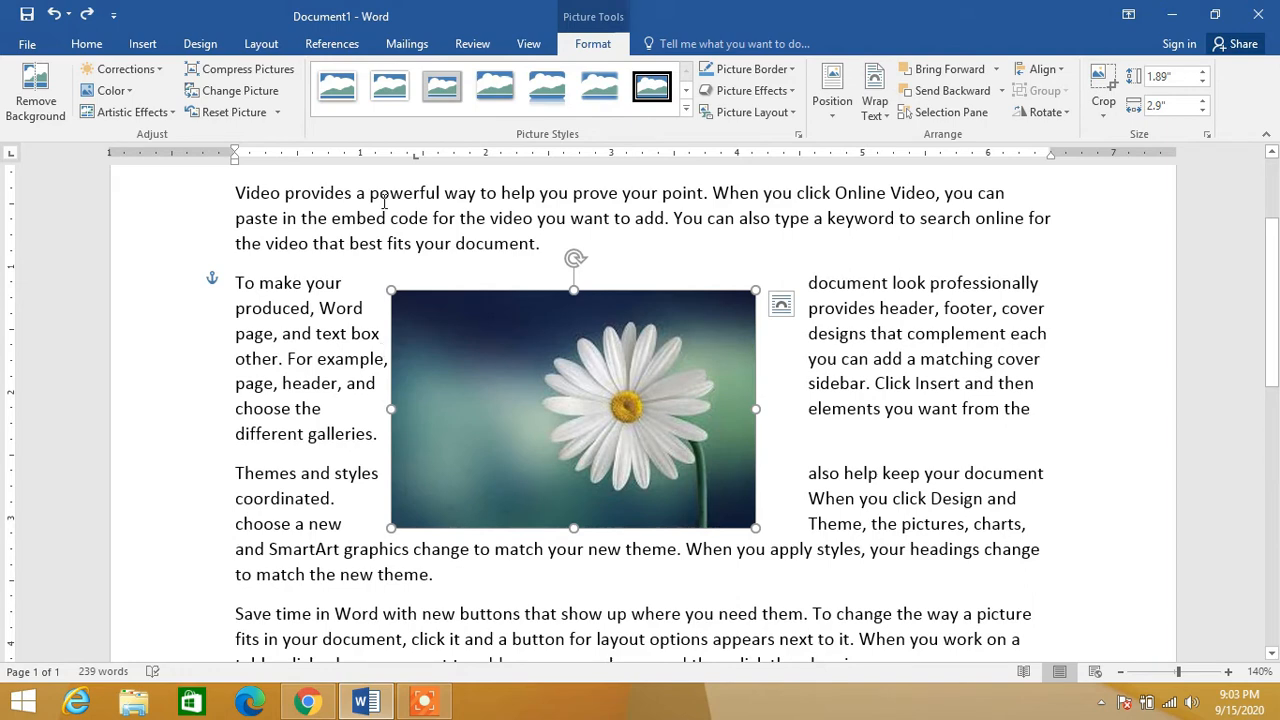
- Compress only the flower picture to E-mail (96 ppi), deleting its cropped areas, and recheck the compression settings
click(278, 80)
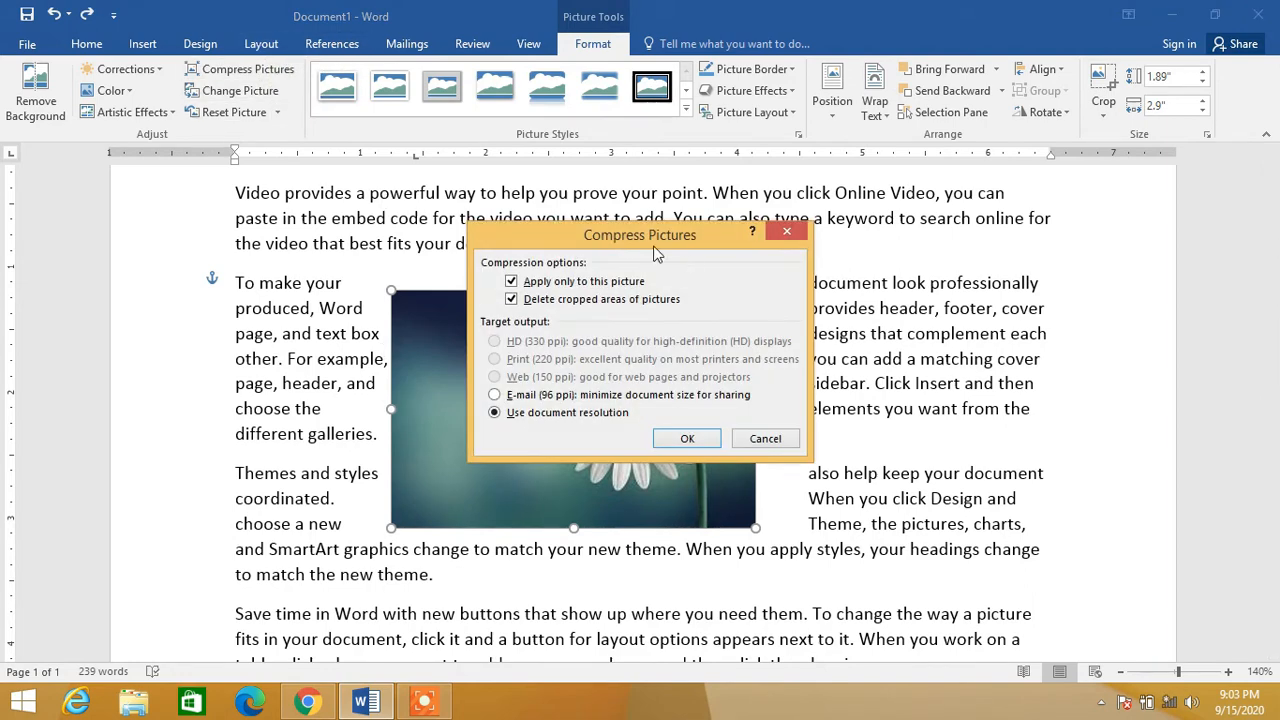
drag(655, 255, 921, 226)
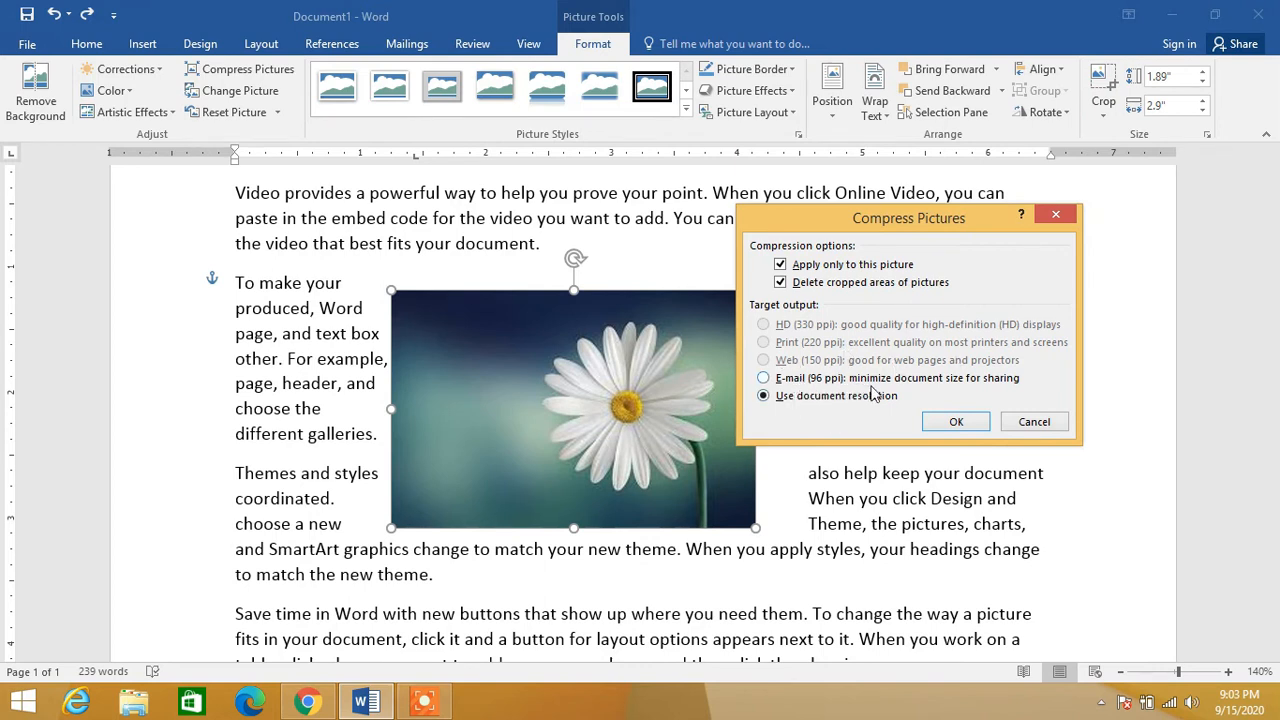
click(764, 379)
click(945, 419)
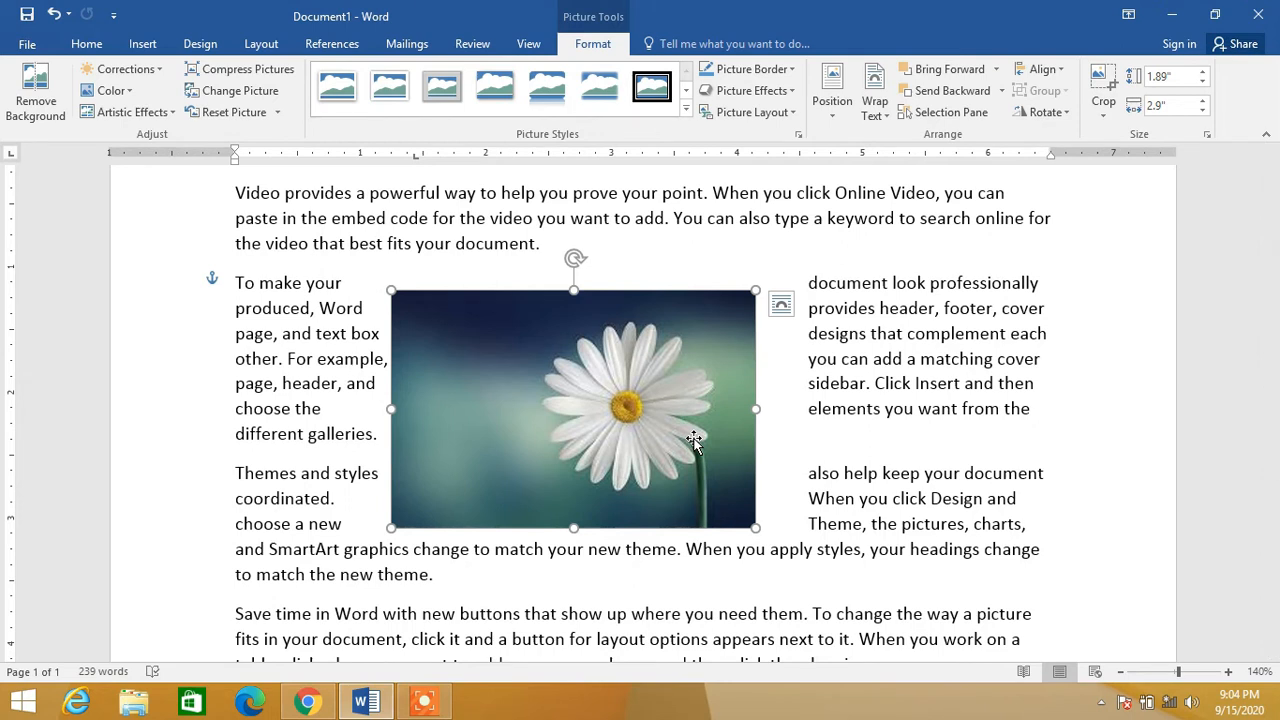
click(240, 69)
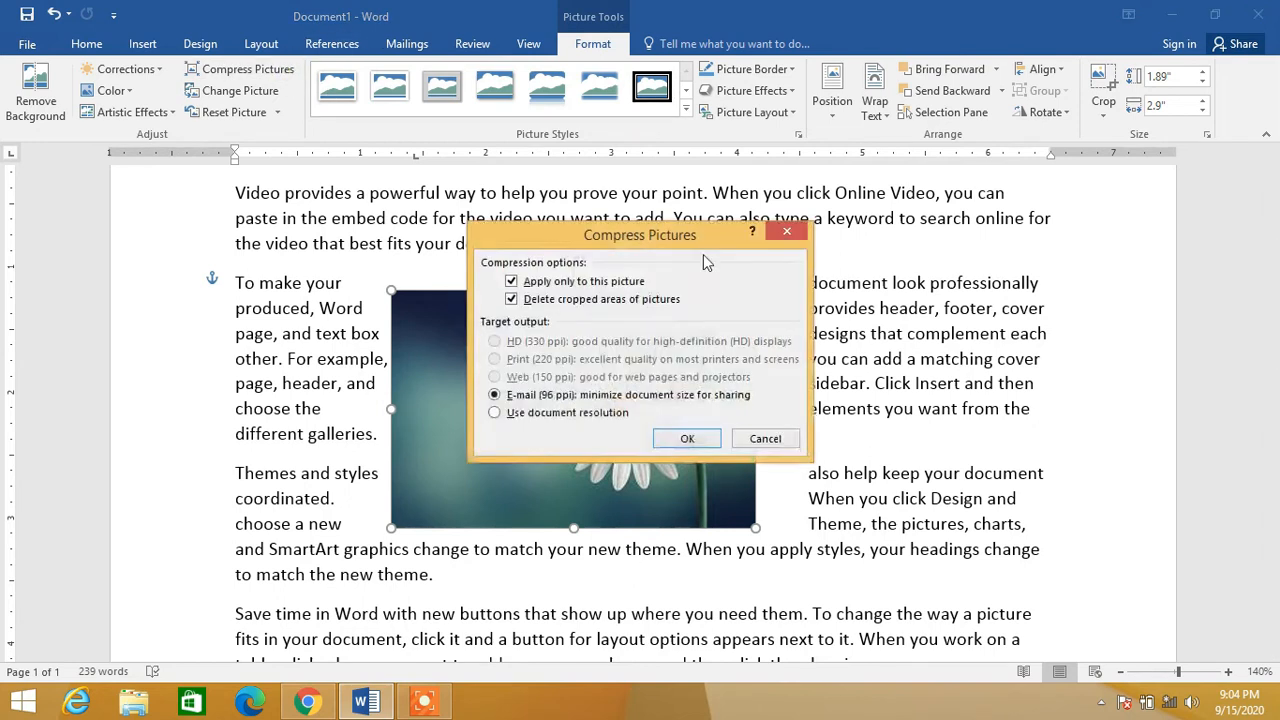
click(767, 440)
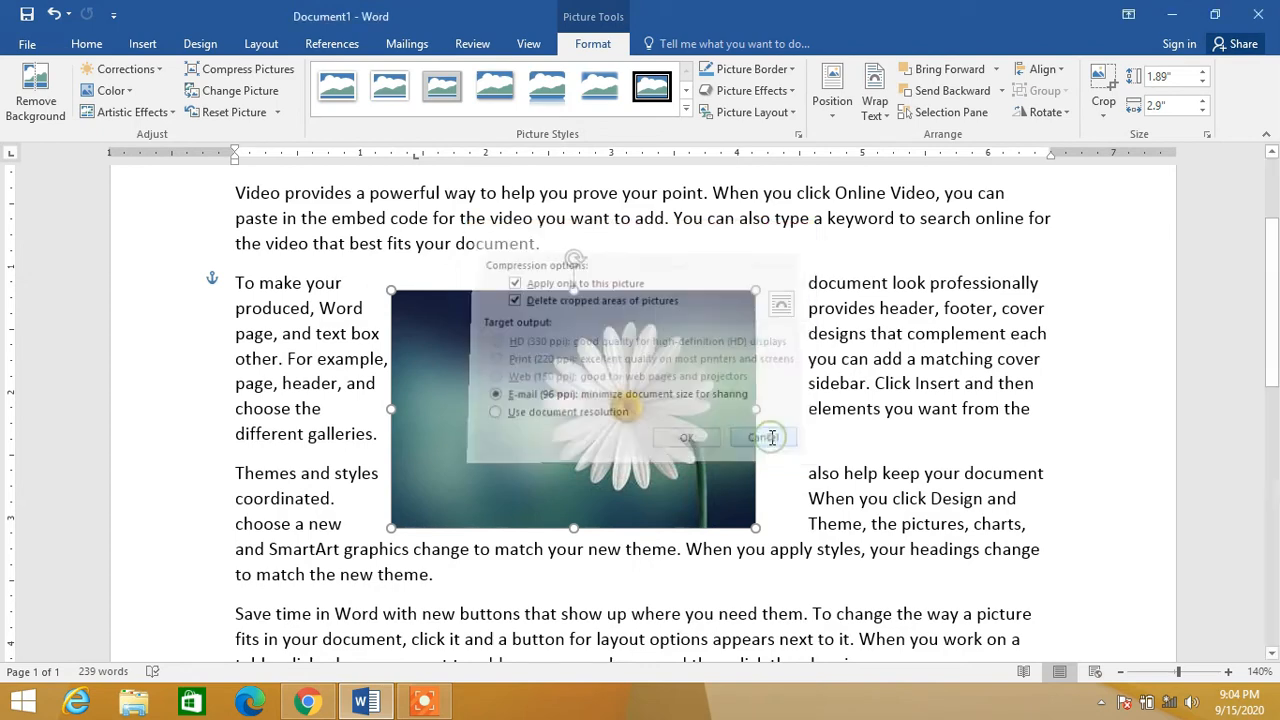
- Replace the flower picture with the dog picture stored on the computer, working offline
click(260, 99)
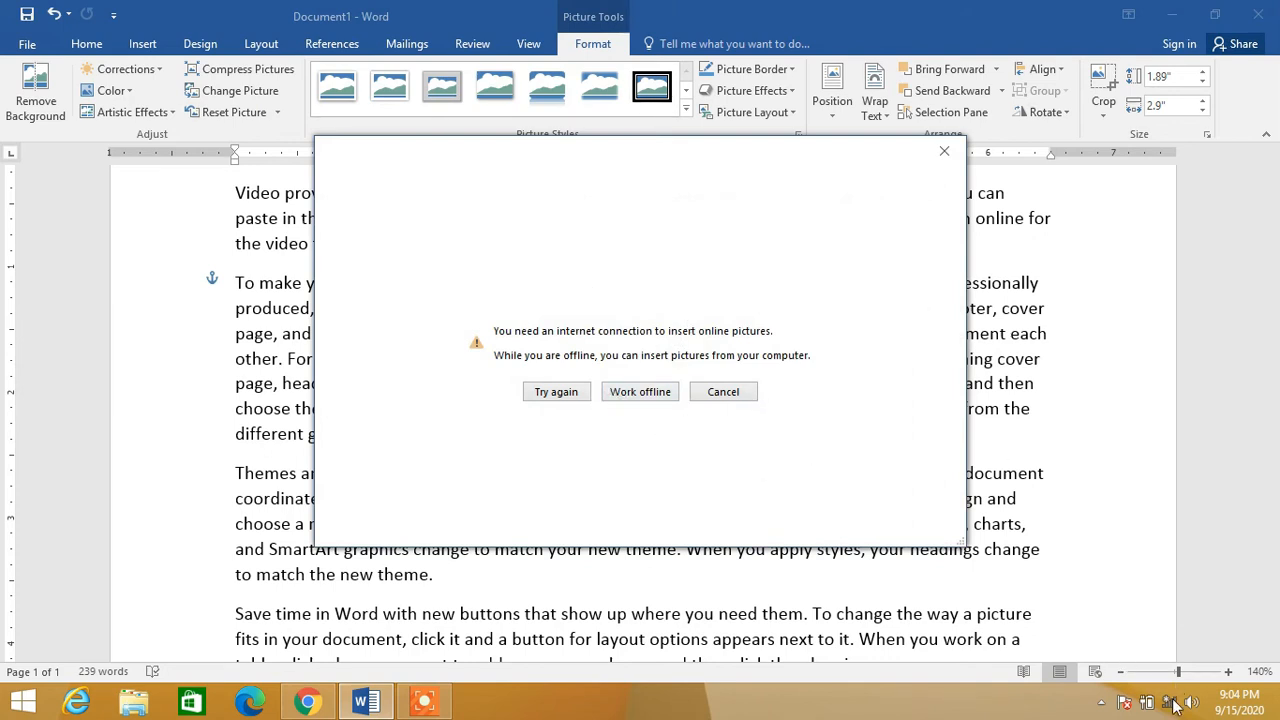
click(652, 397)
double_click(395, 215)
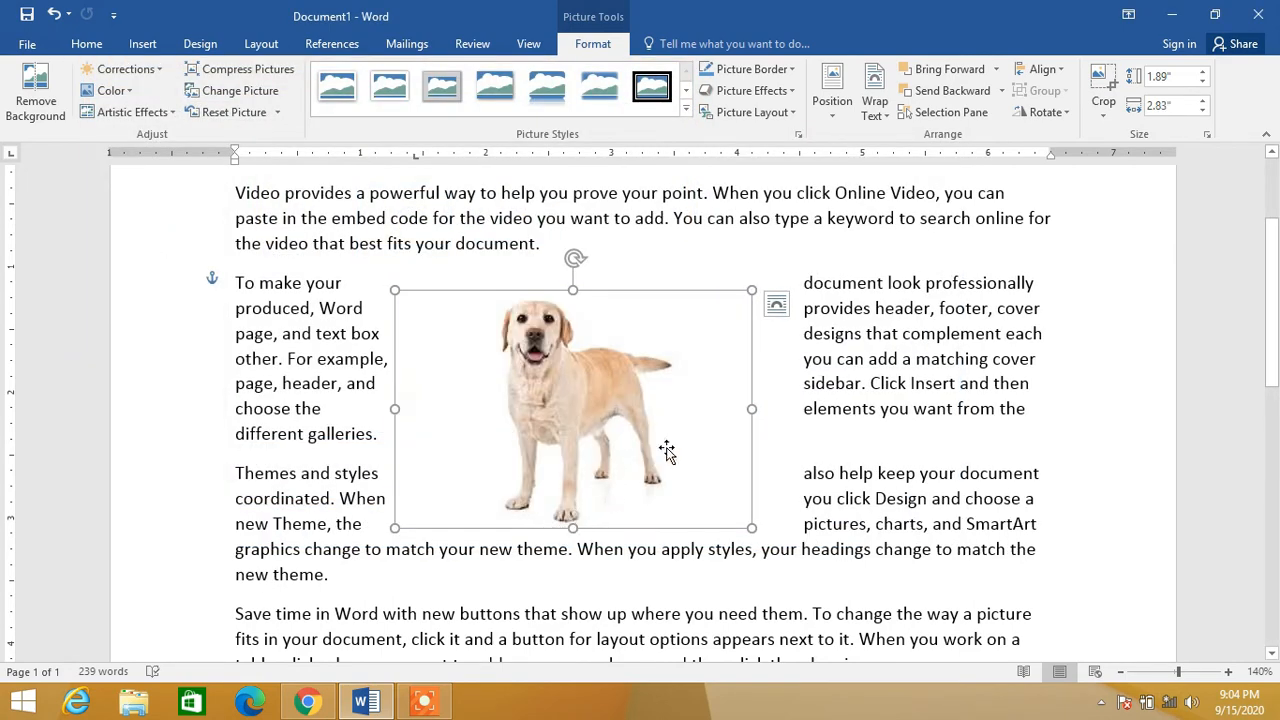
- Reset the dog picture's formatting and size
click(278, 112)
click(280, 114)
click(278, 112)
click(292, 160)
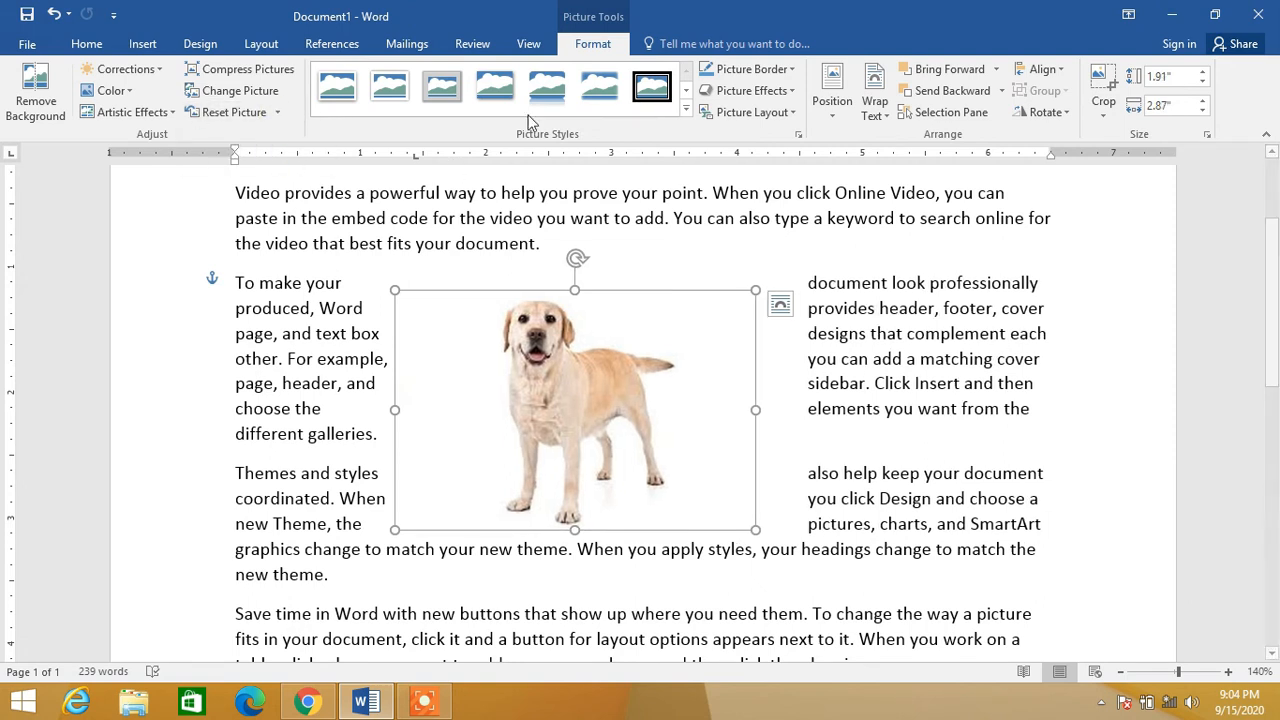
- Try the Bevel Rectangle picture style on the dog picture and replace it with Rounded Diagonal Corner, White
click(685, 107)
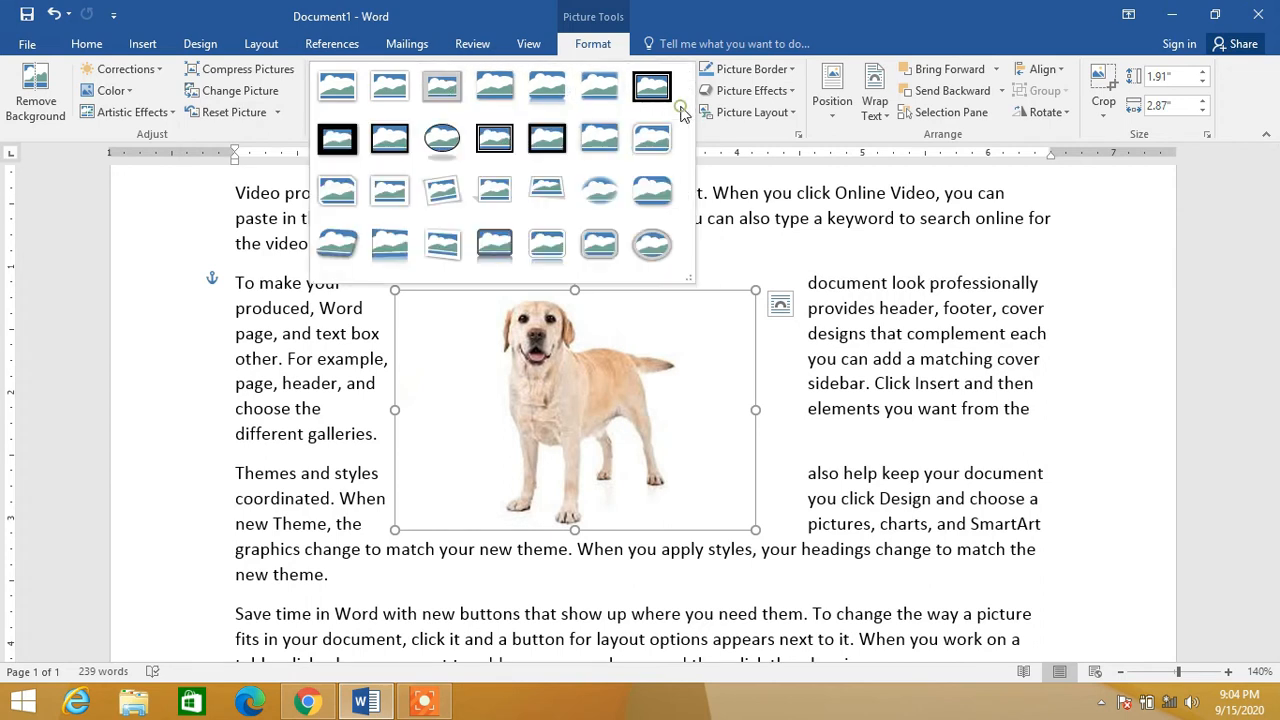
click(648, 192)
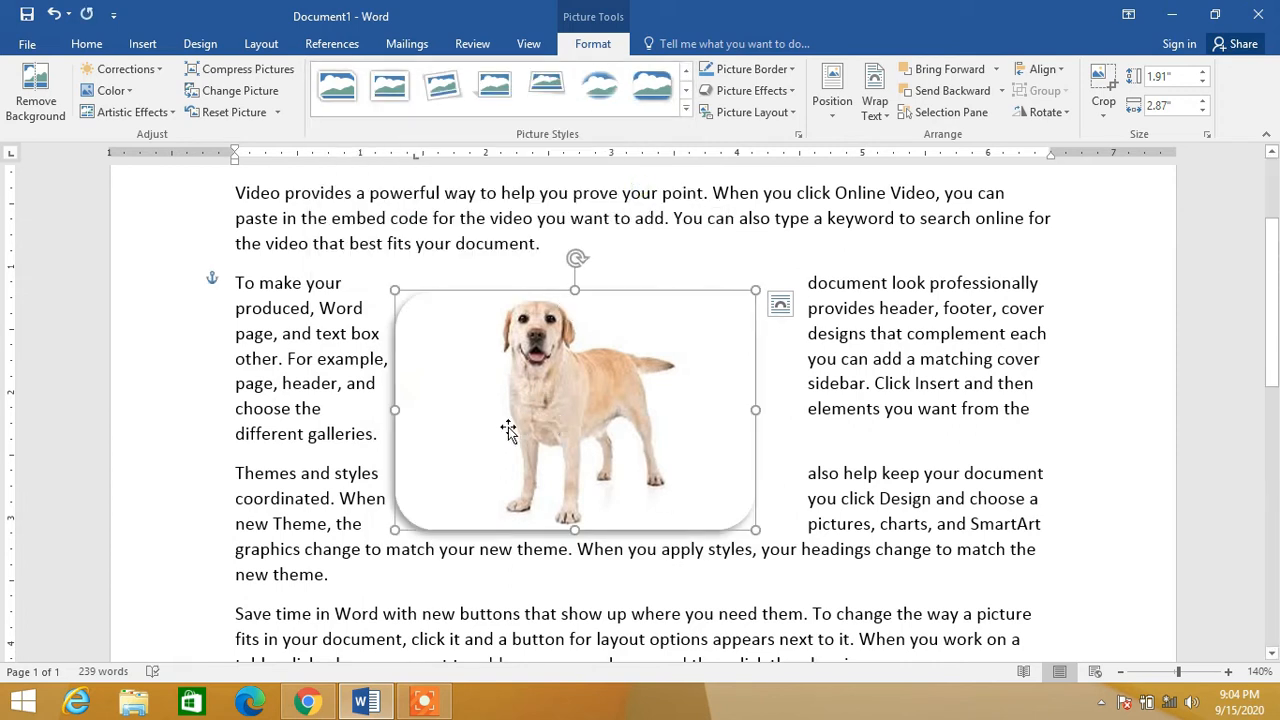
click(685, 112)
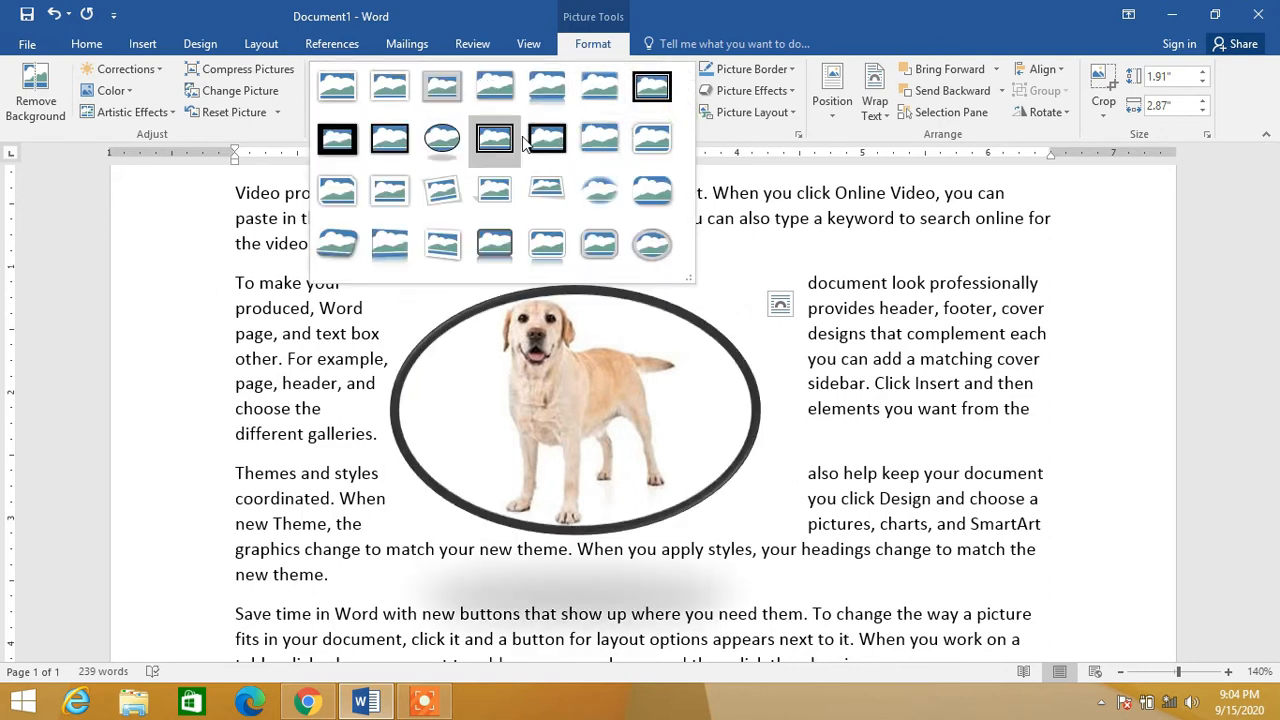
click(651, 138)
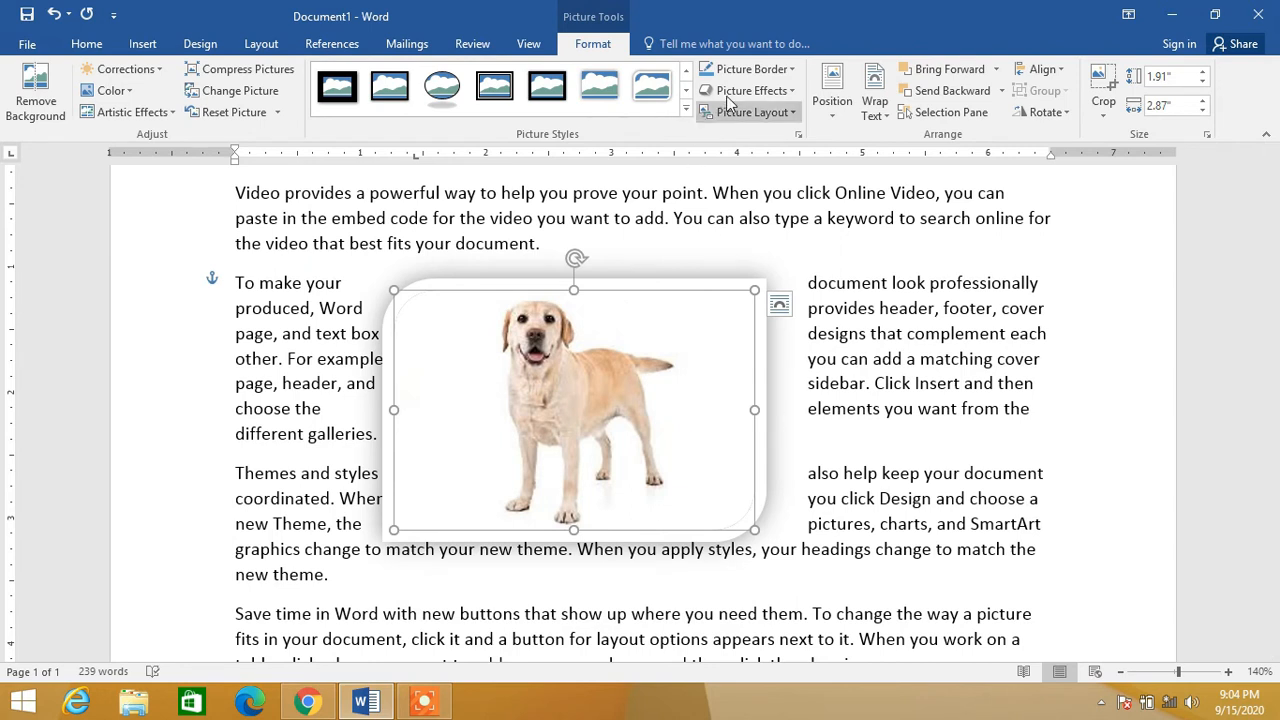
click(928, 439)
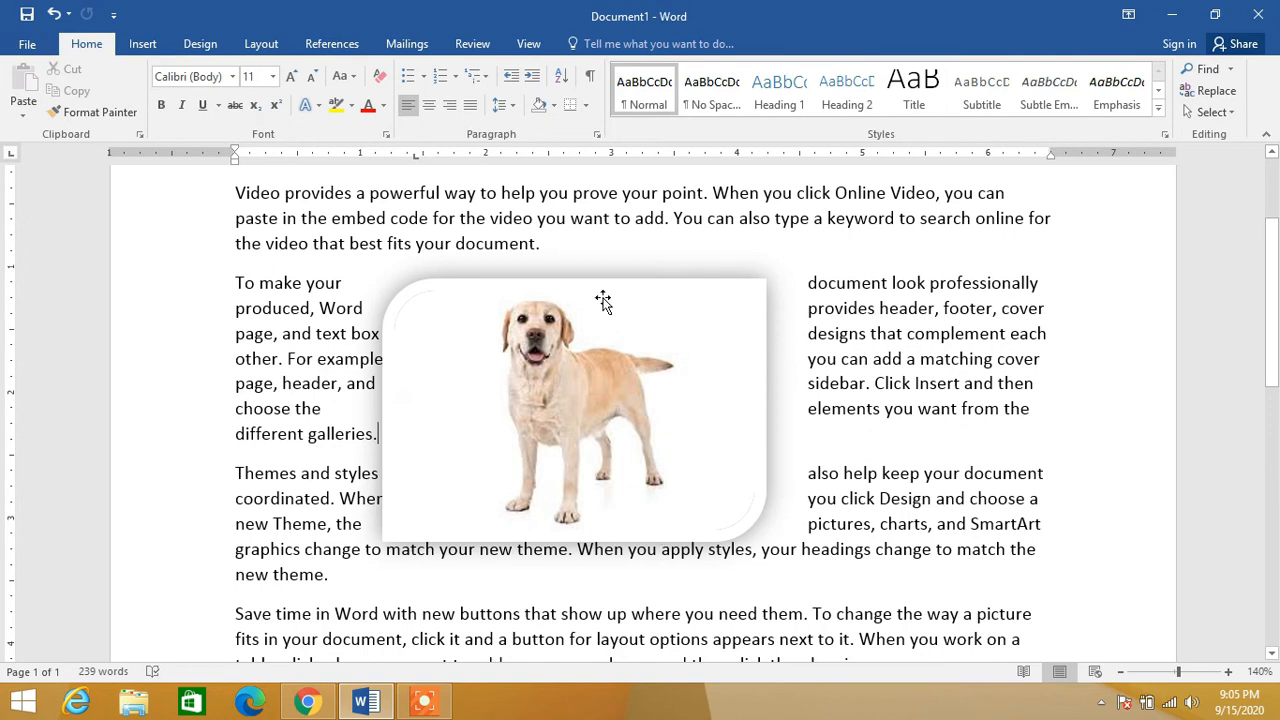
- Give the dog picture a border in the standard color Blue
click(608, 330)
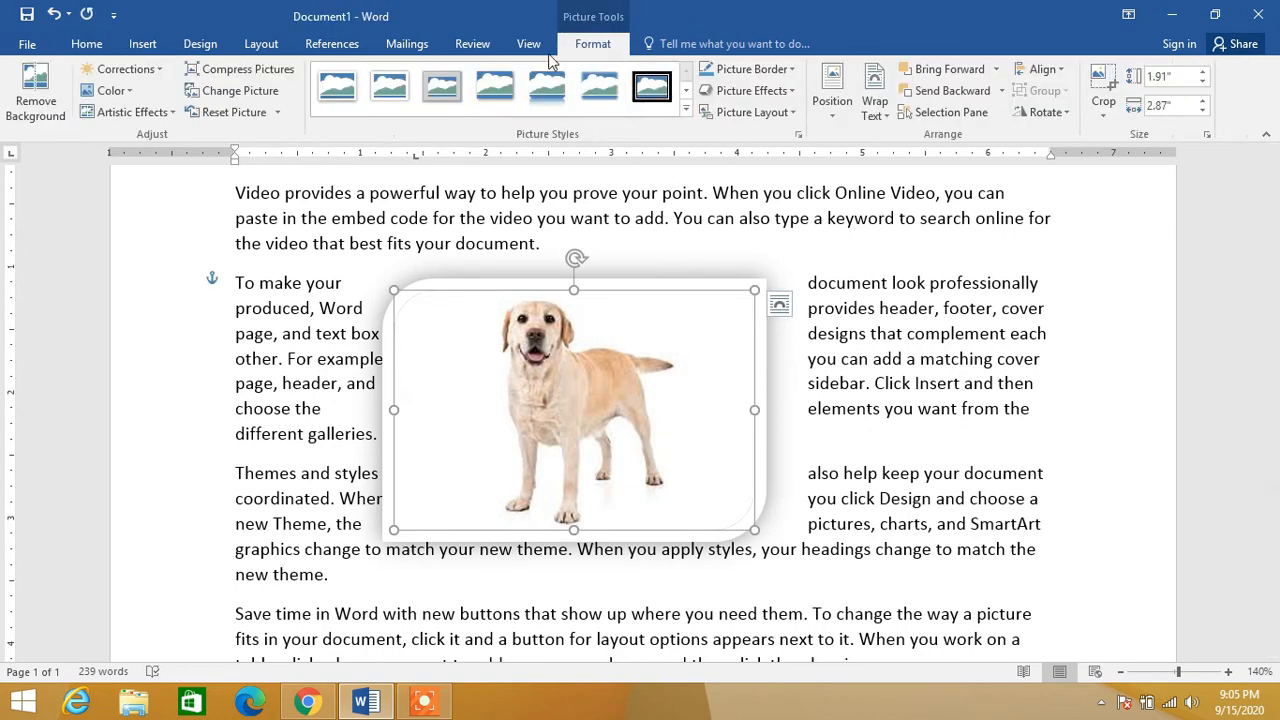
click(795, 72)
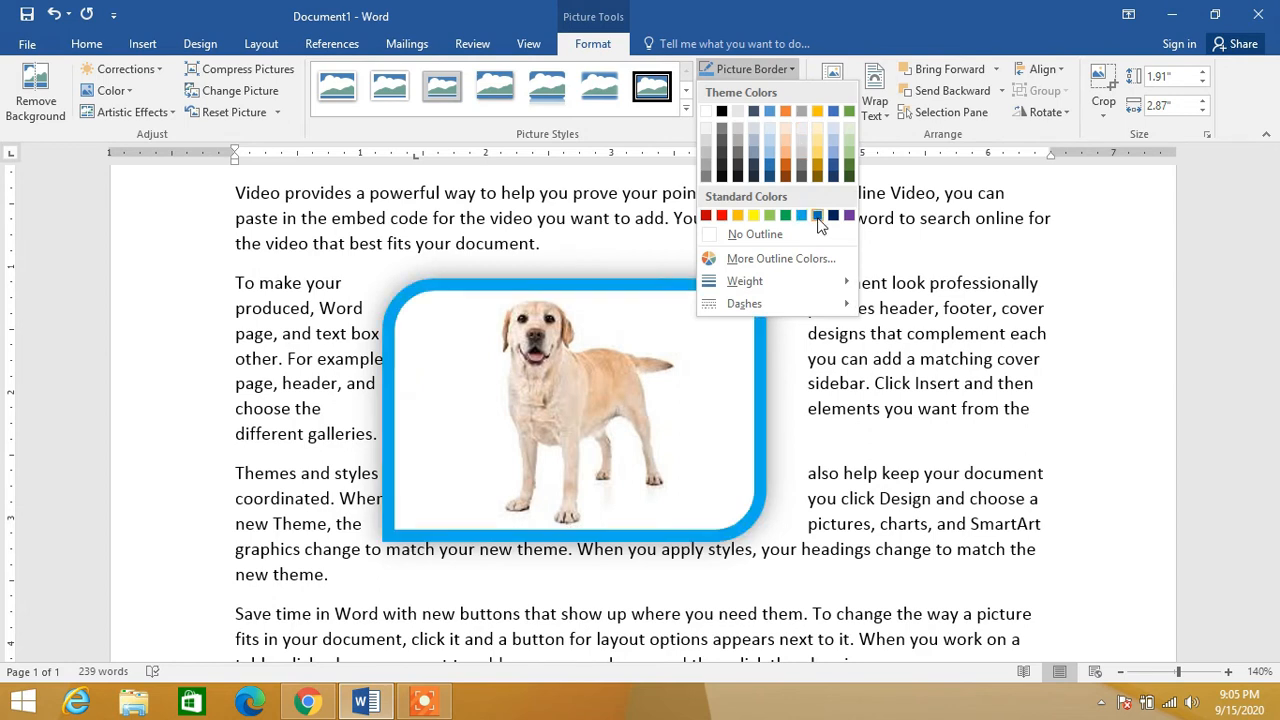
click(818, 216)
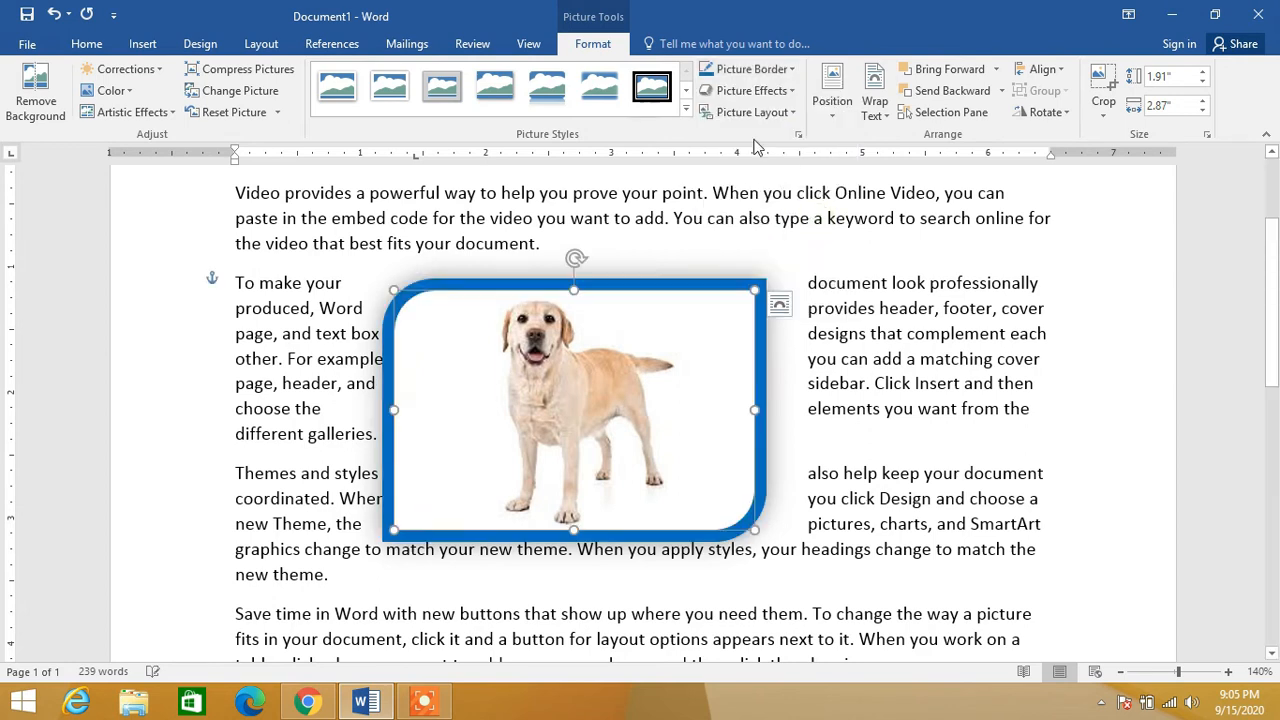
- Set the weight of the dog picture's blue border to 2¼ pt
click(775, 69)
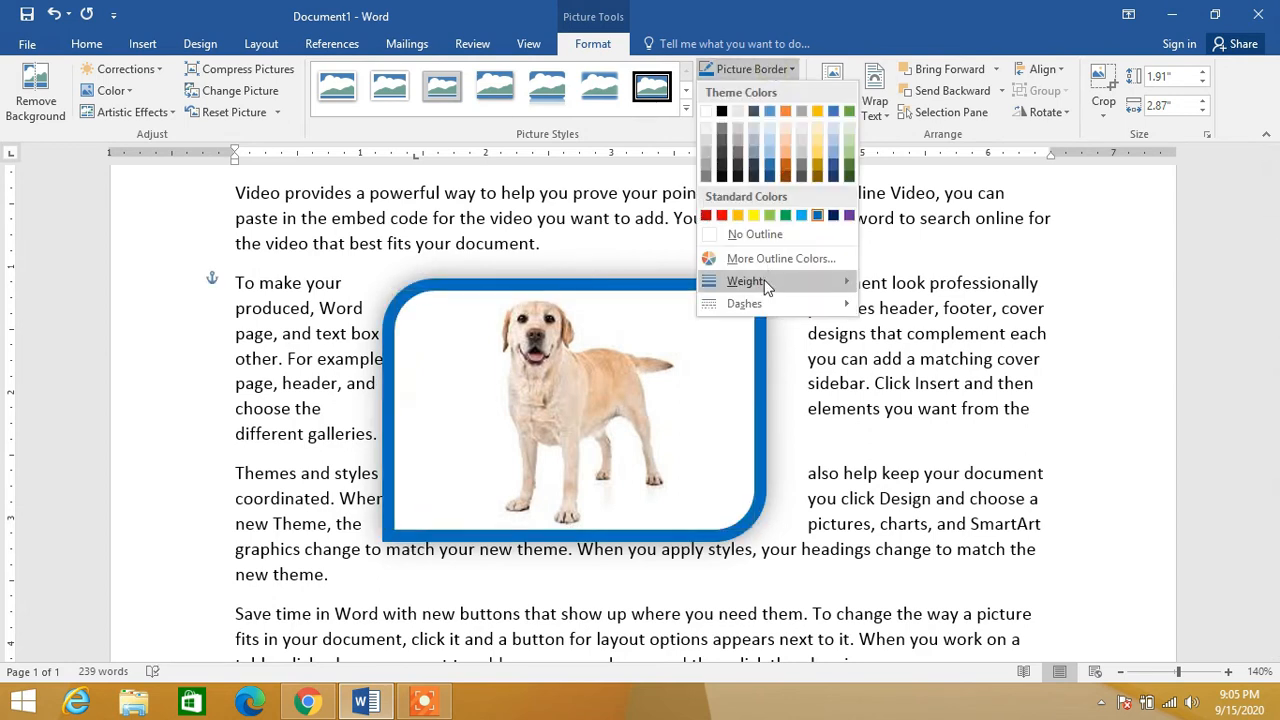
mouse_move(767, 285)
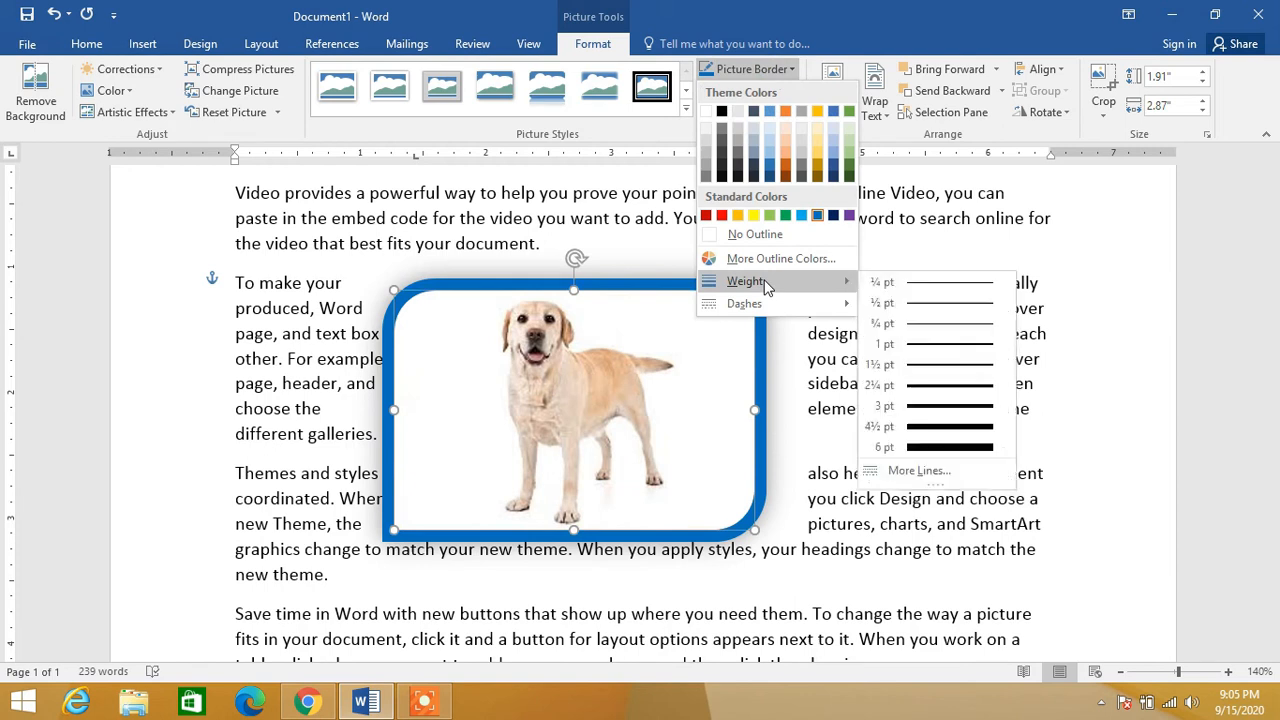
click(935, 386)
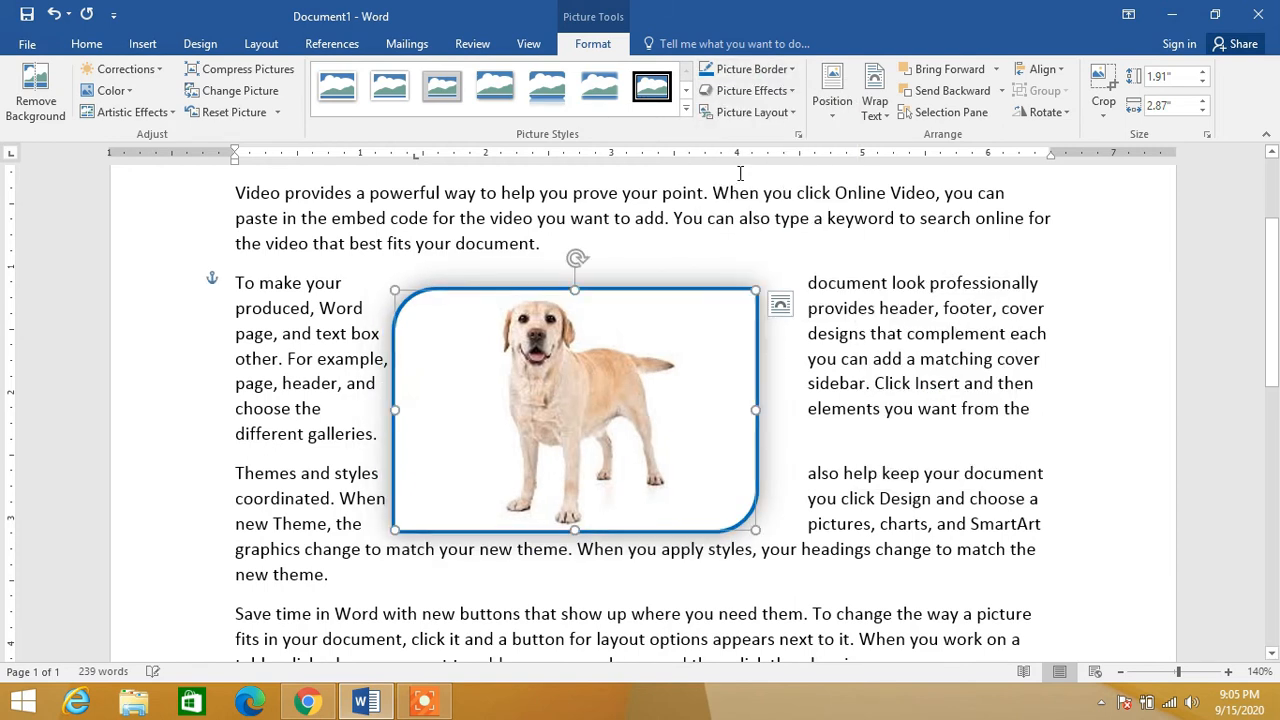
- Preview dash styles for the dog picture's border and remove the border with No Outline
click(760, 69)
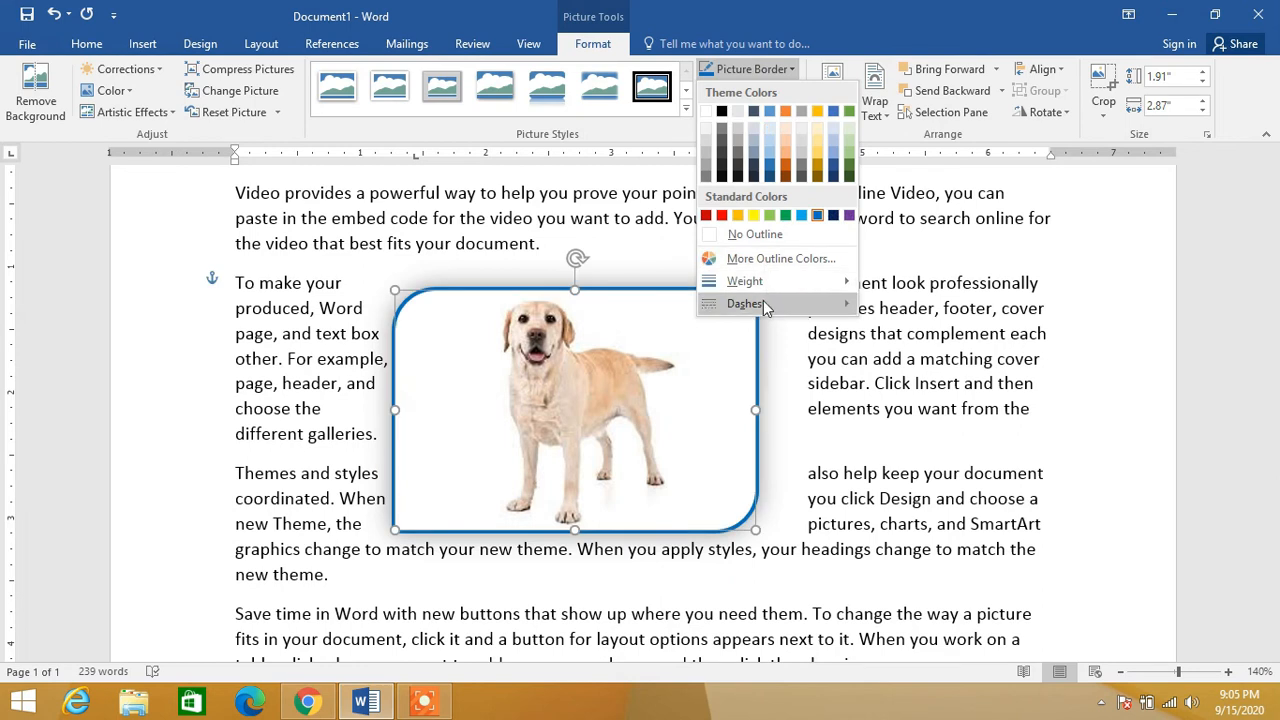
mouse_move(763, 301)
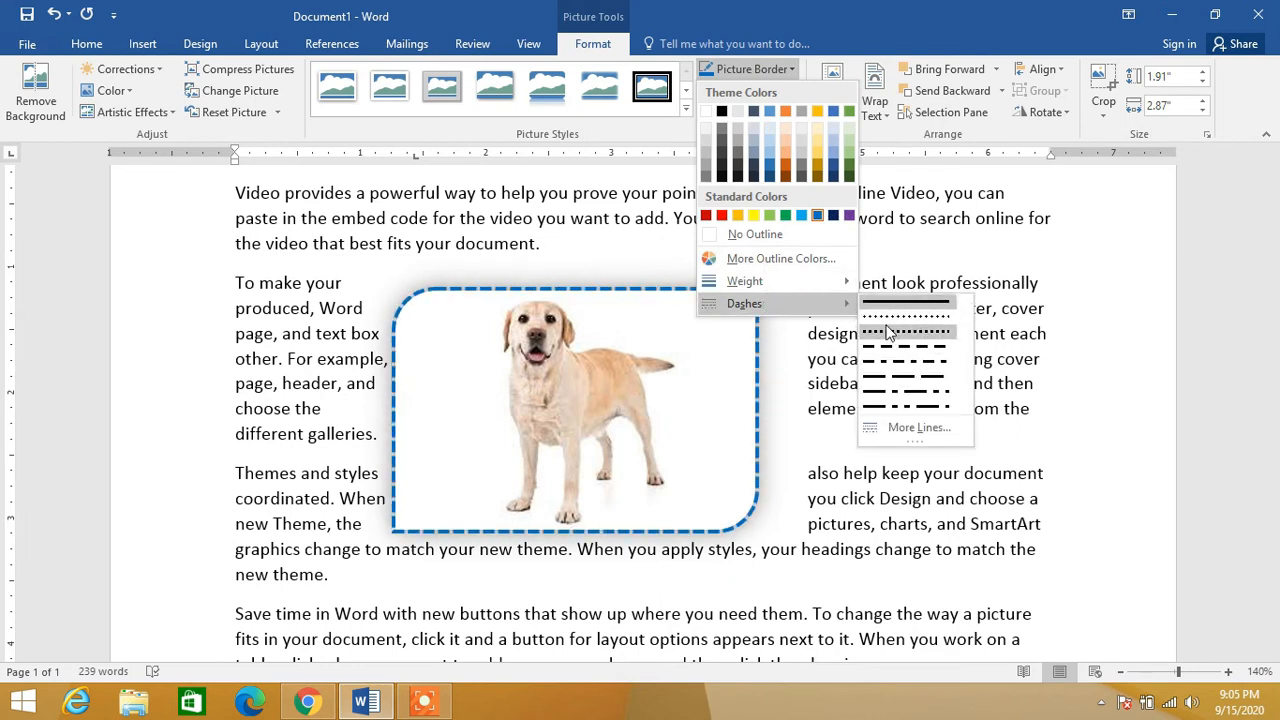
click(778, 237)
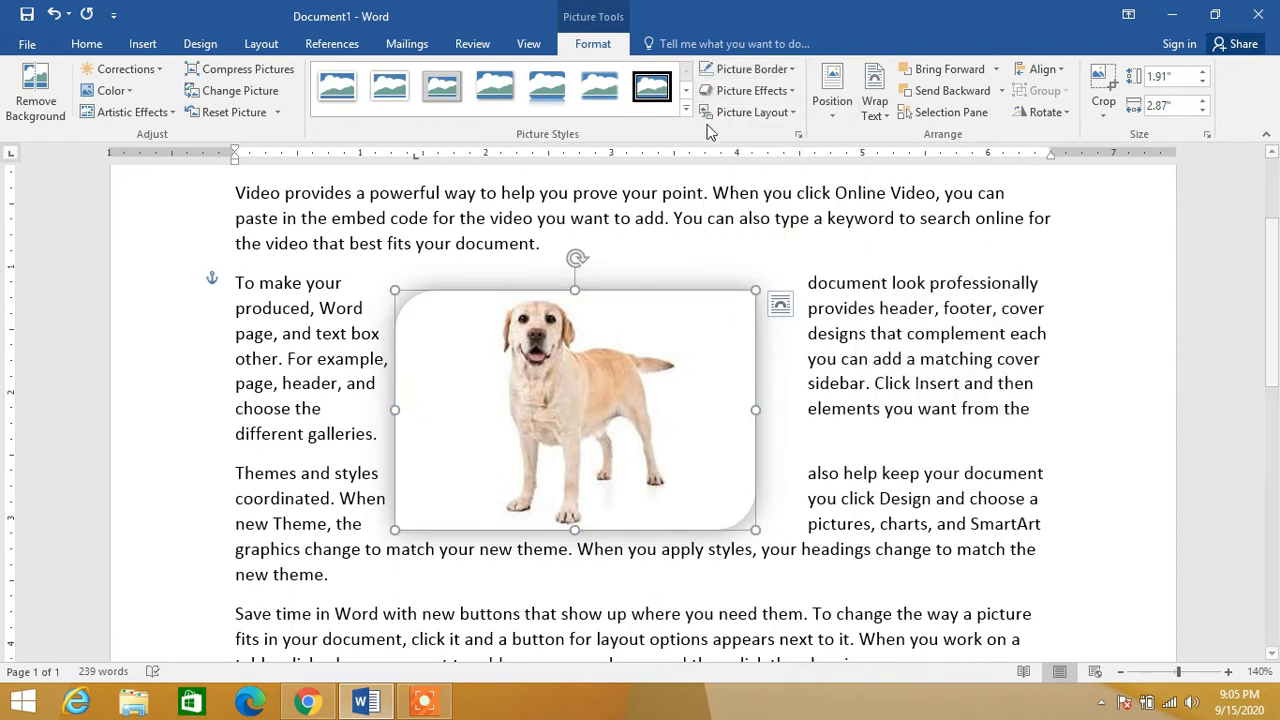
- Preview the preset, shadow, soft edge and bevel effects on the dog picture and apply the Off Axis 1 Right 3-D rotation
click(776, 94)
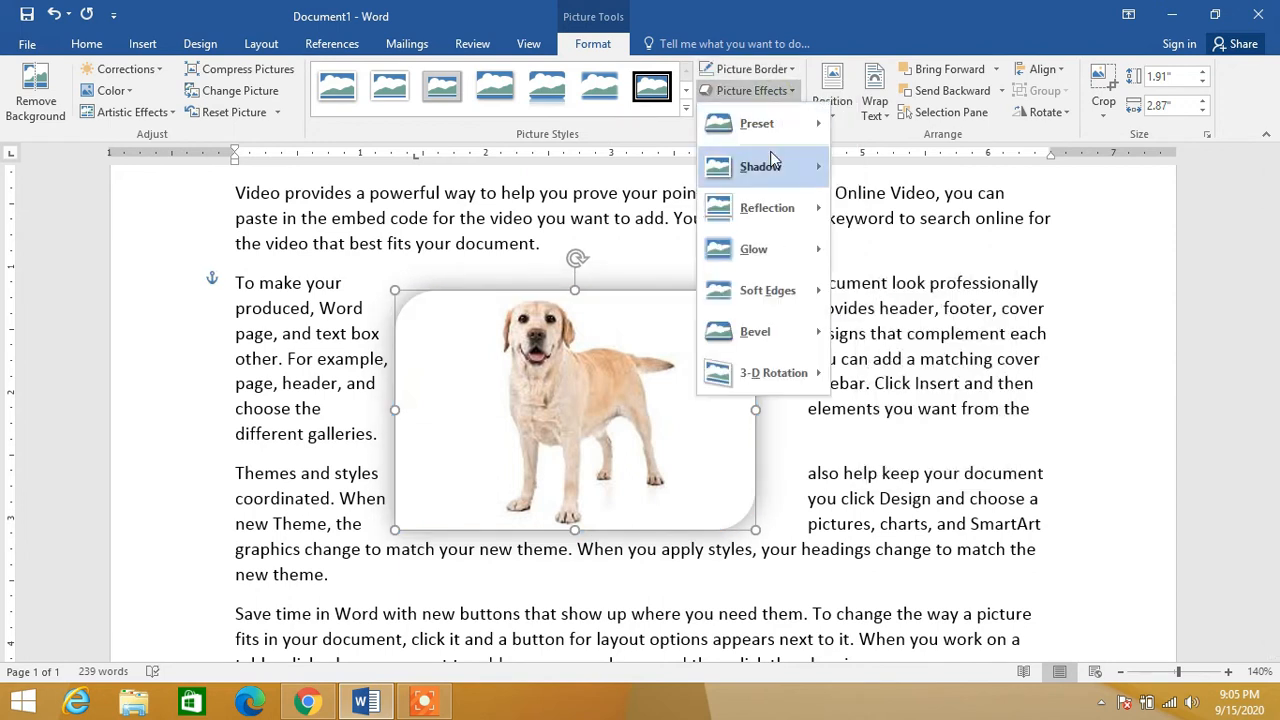
mouse_move(760, 124)
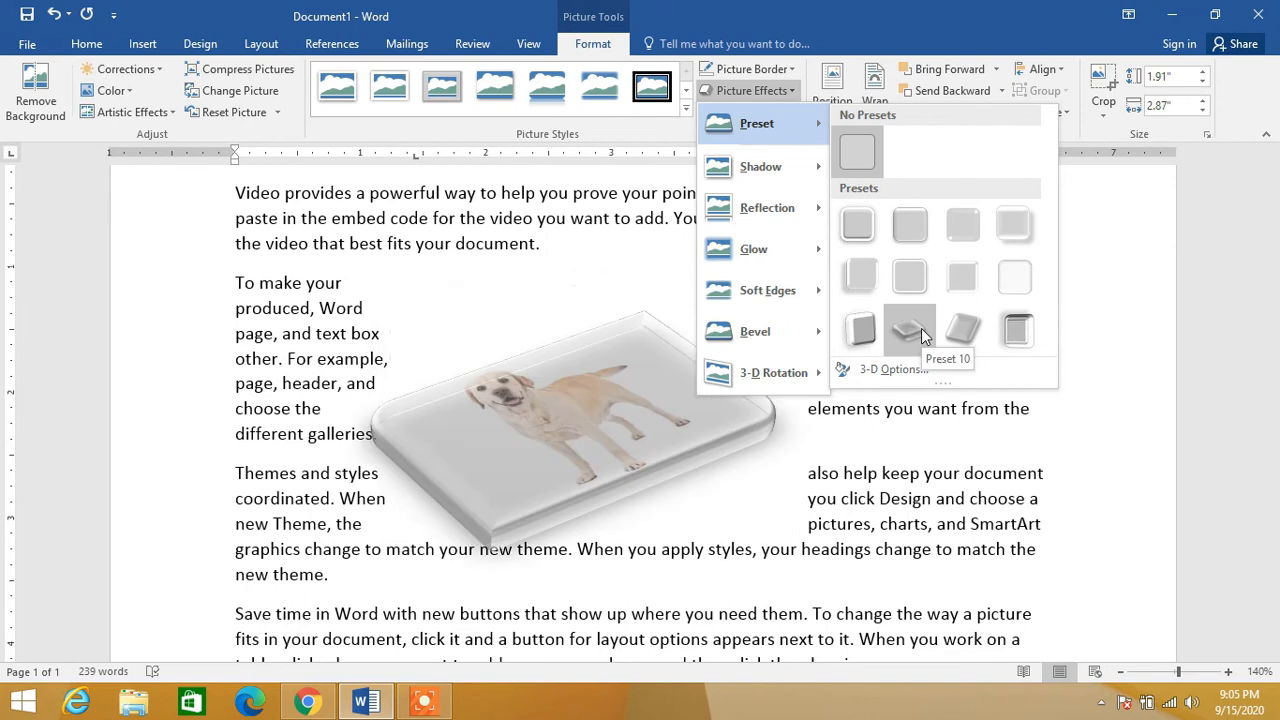
mouse_move(743, 171)
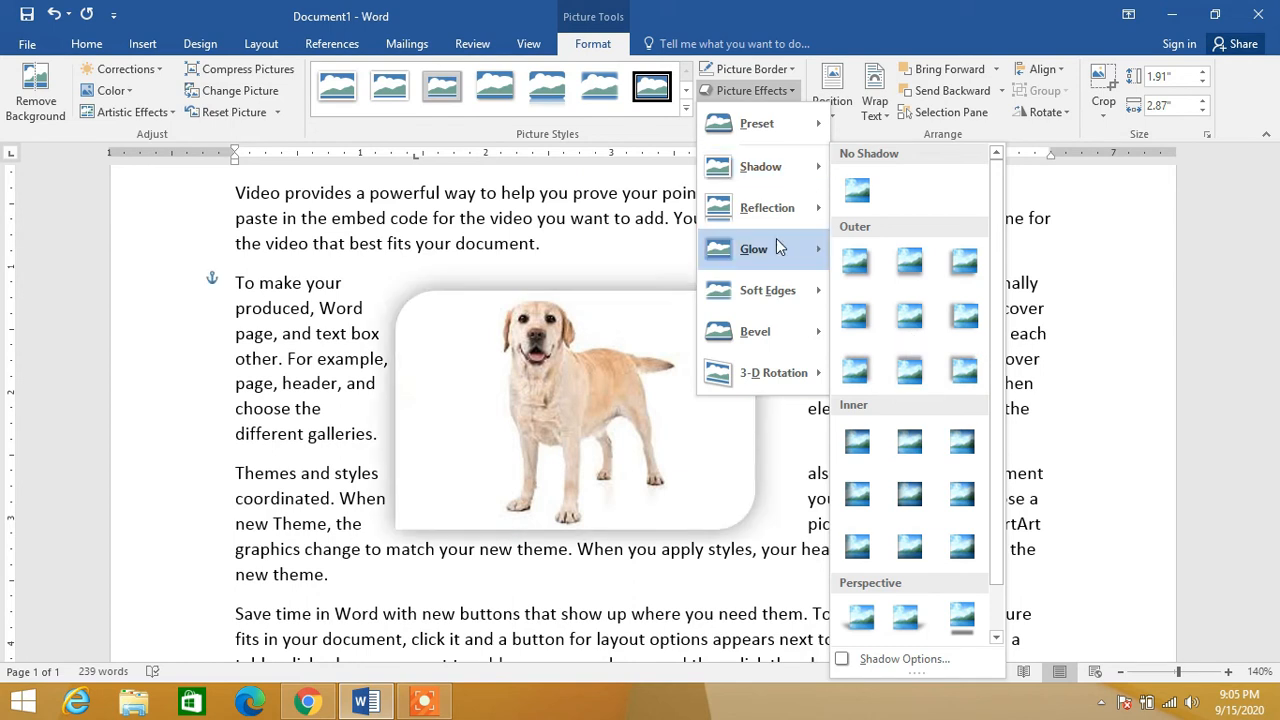
mouse_move(772, 229)
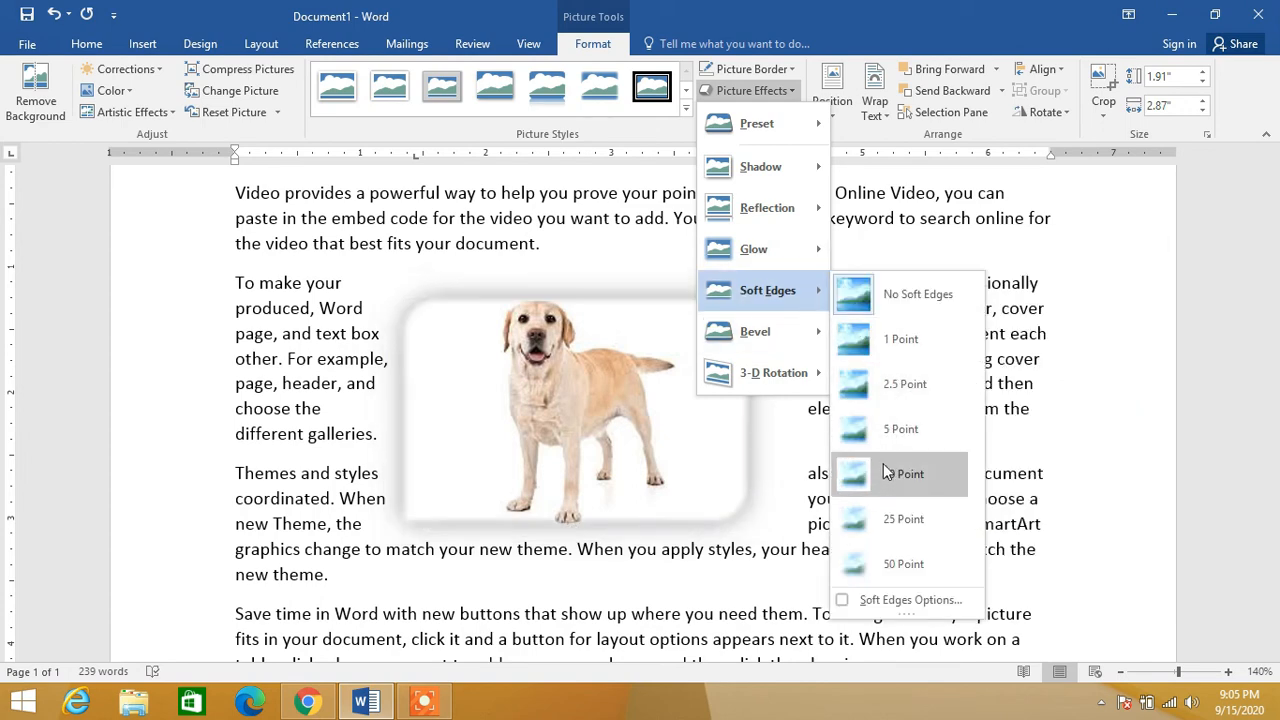
mouse_move(793, 335)
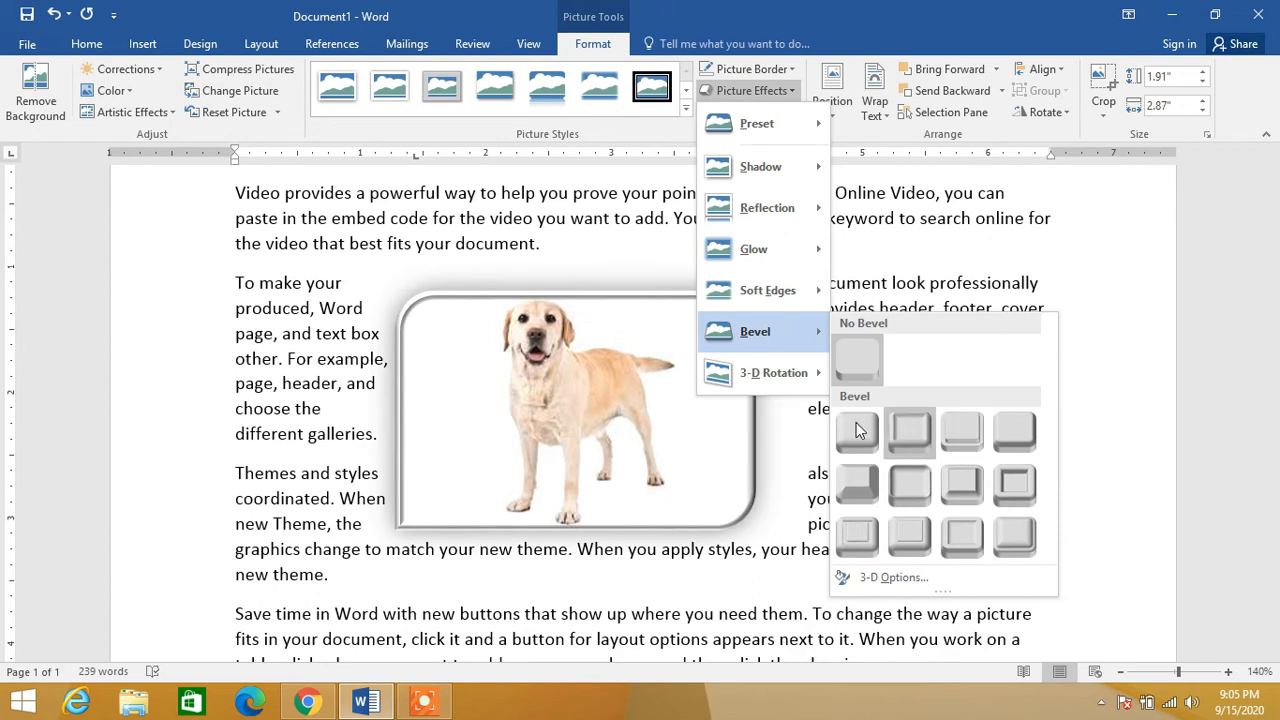
mouse_move(806, 376)
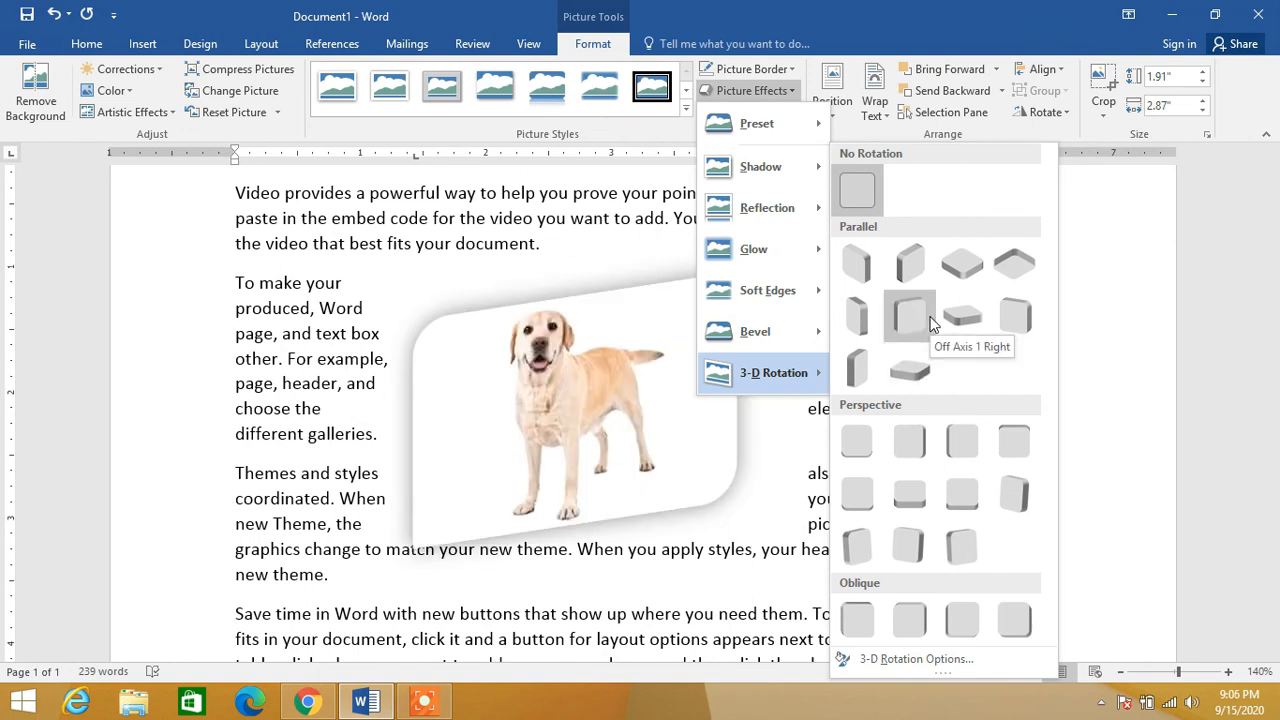
click(930, 320)
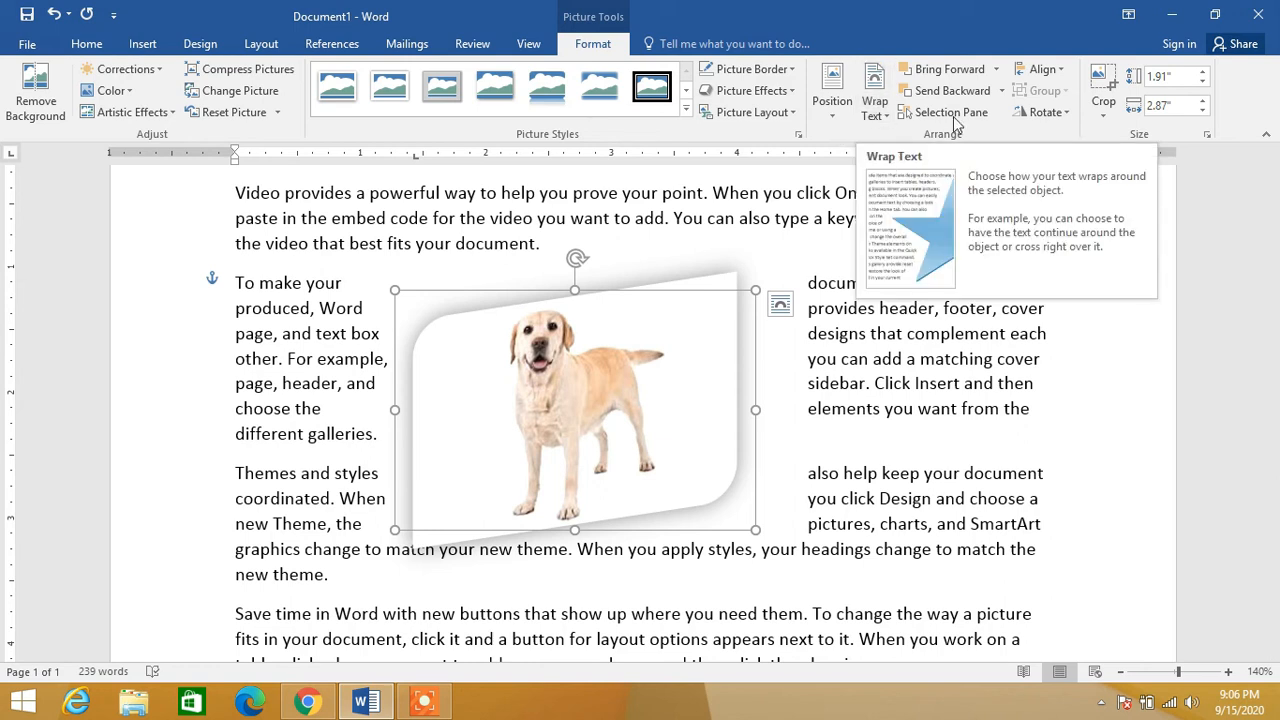
- Try left and center alignment for the dog picture and settle on Align Right relative to the margin
click(1062, 72)
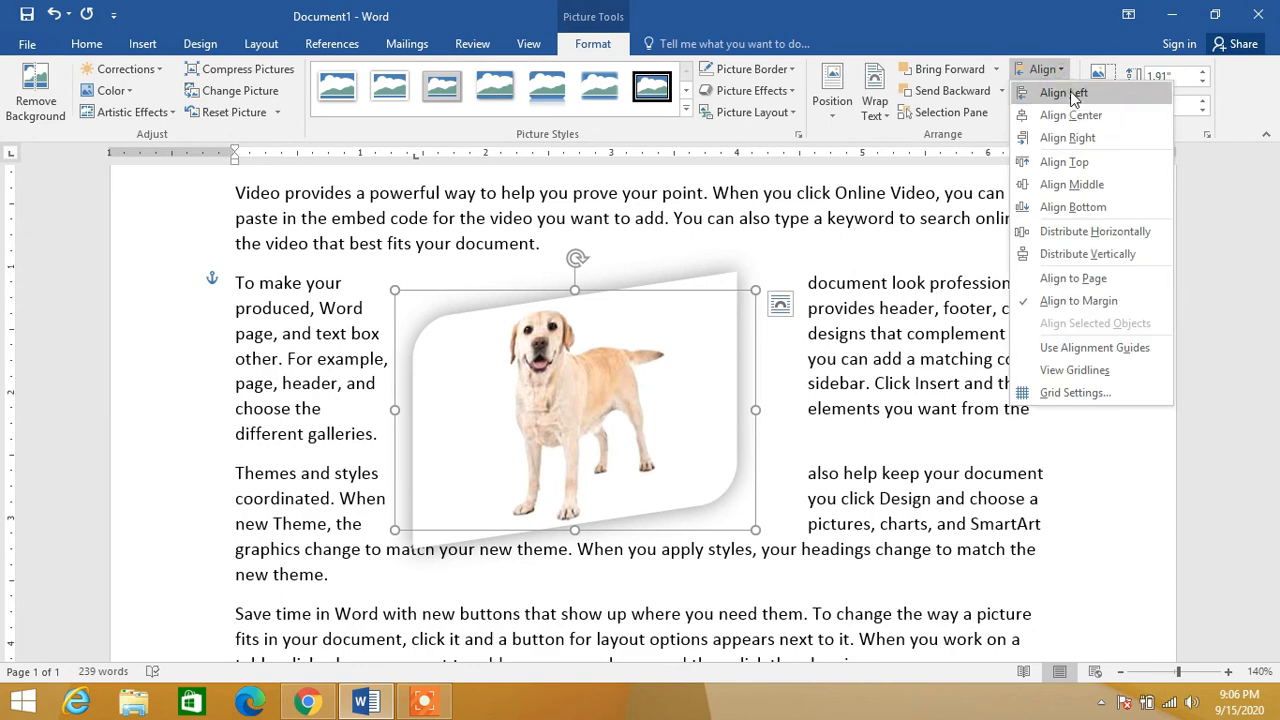
click(1066, 92)
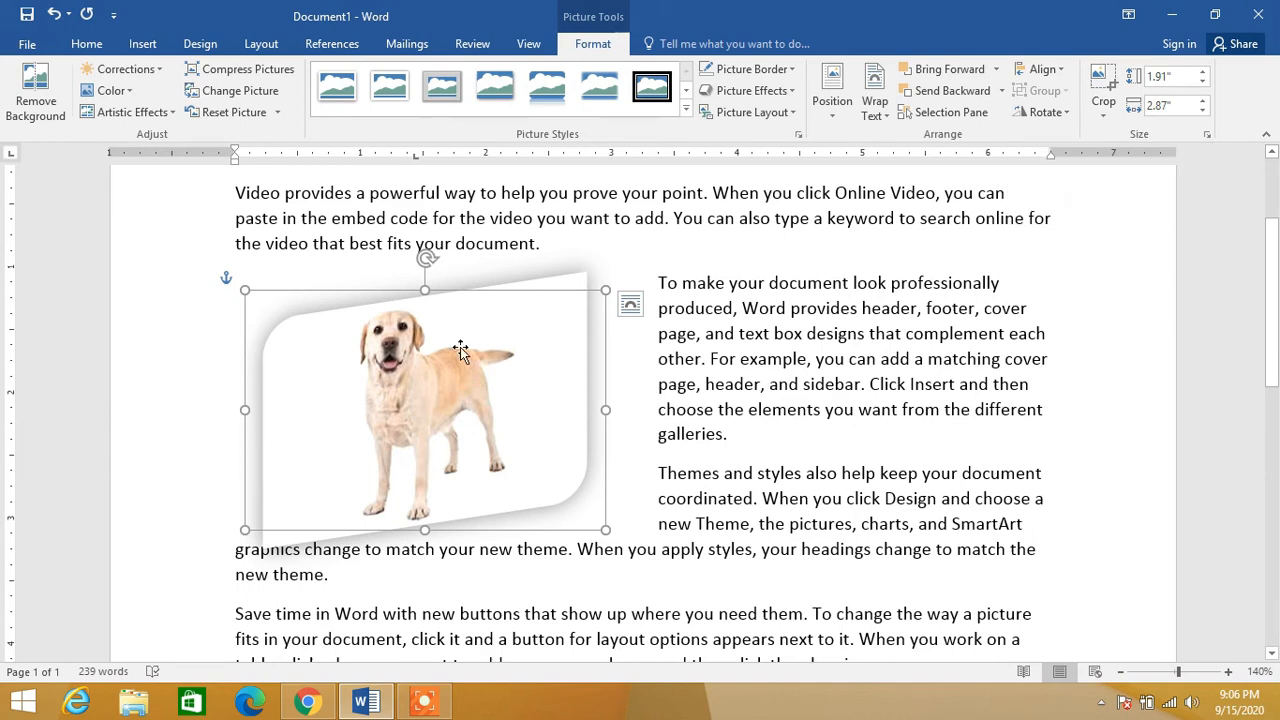
click(1041, 69)
click(1070, 115)
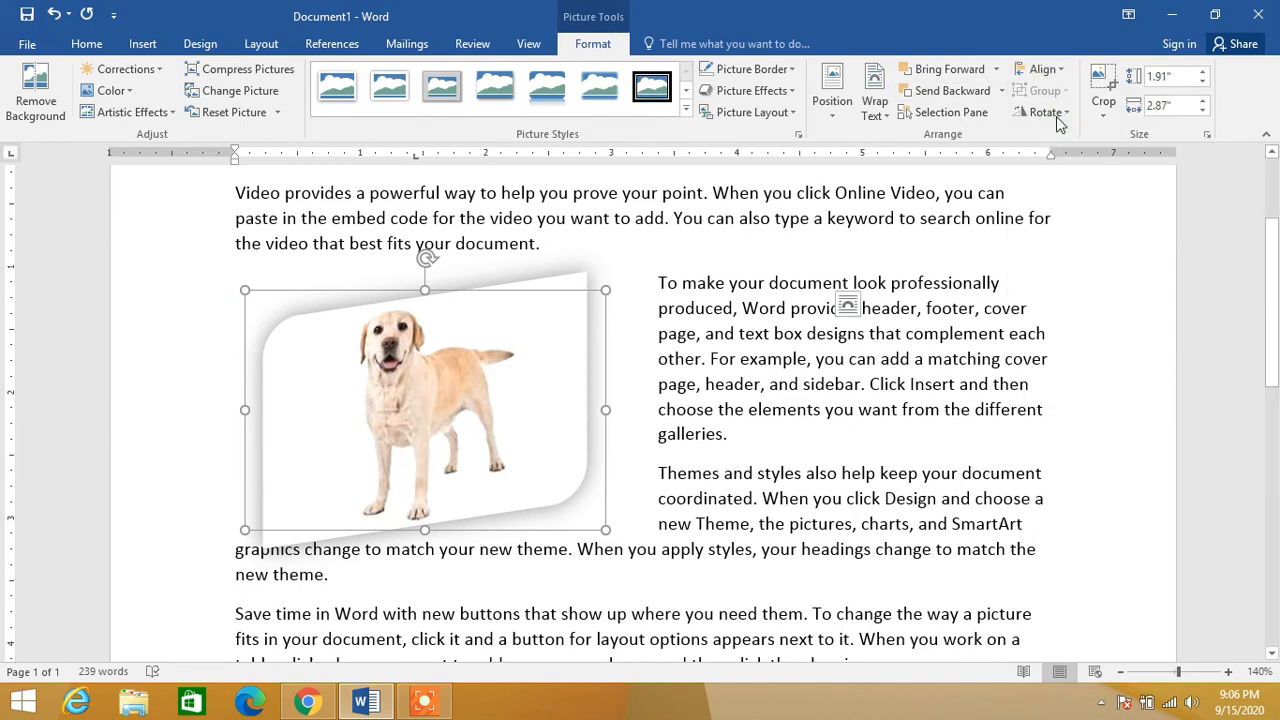
click(1045, 70)
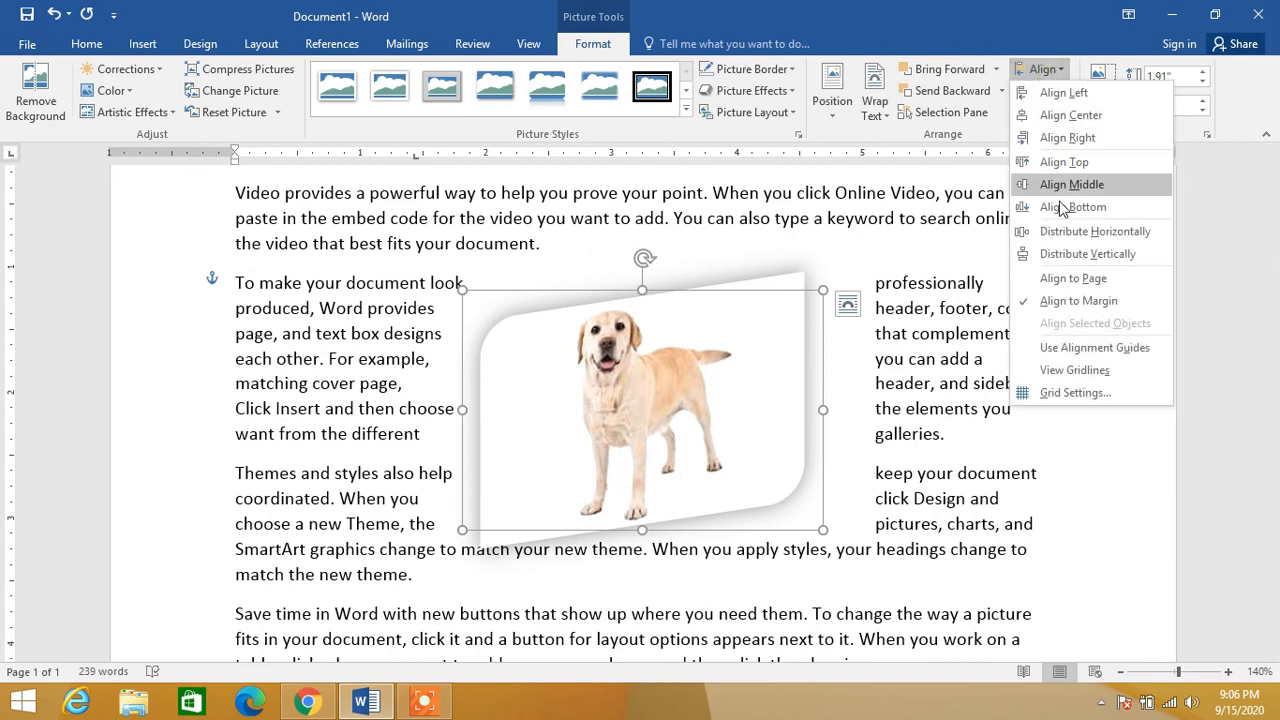
click(1088, 140)
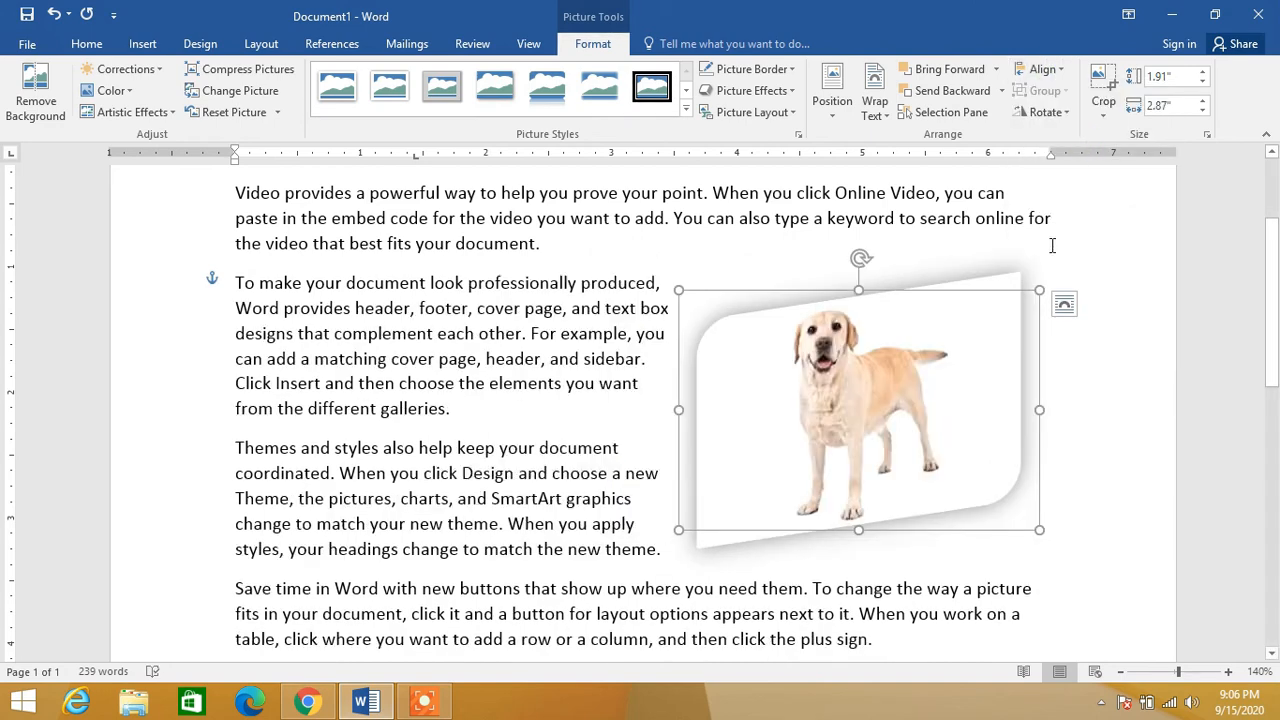
- Crop the dog picture's empty side areas and a sliver off its top to about 1.86 in high by 2.02 in wide
click(1106, 118)
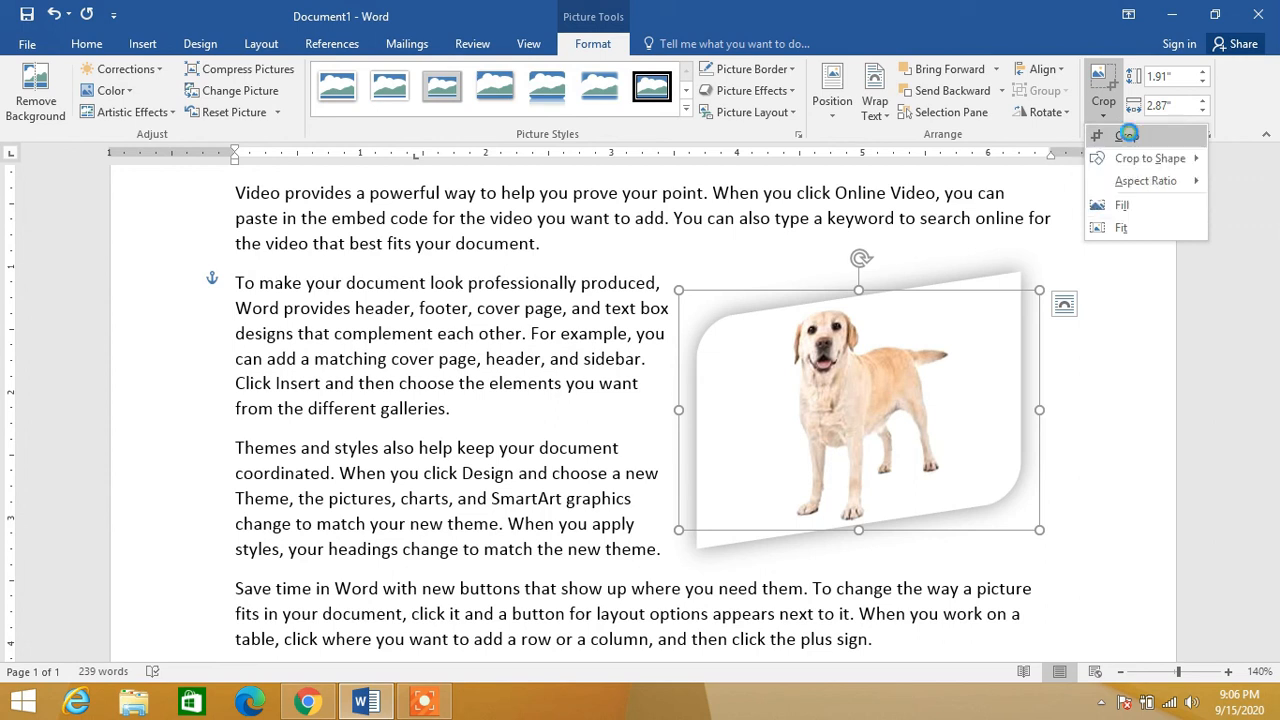
click(1125, 135)
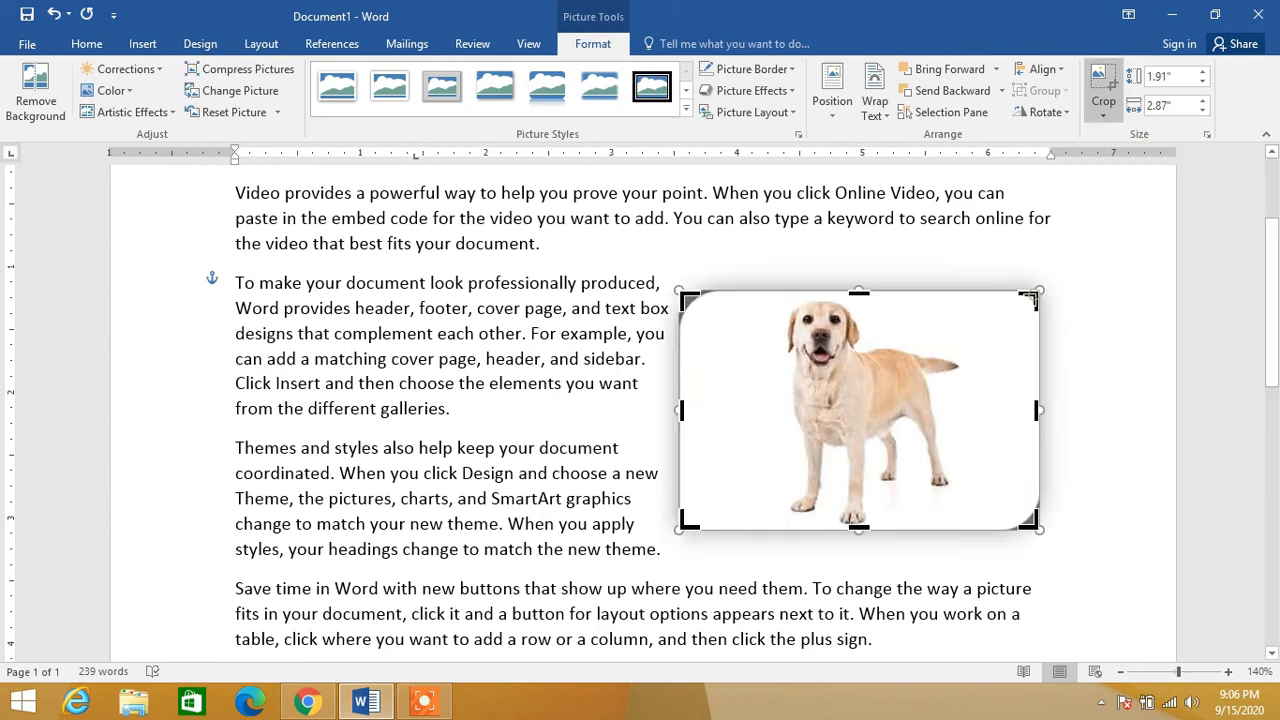
drag(1029, 299, 996, 296)
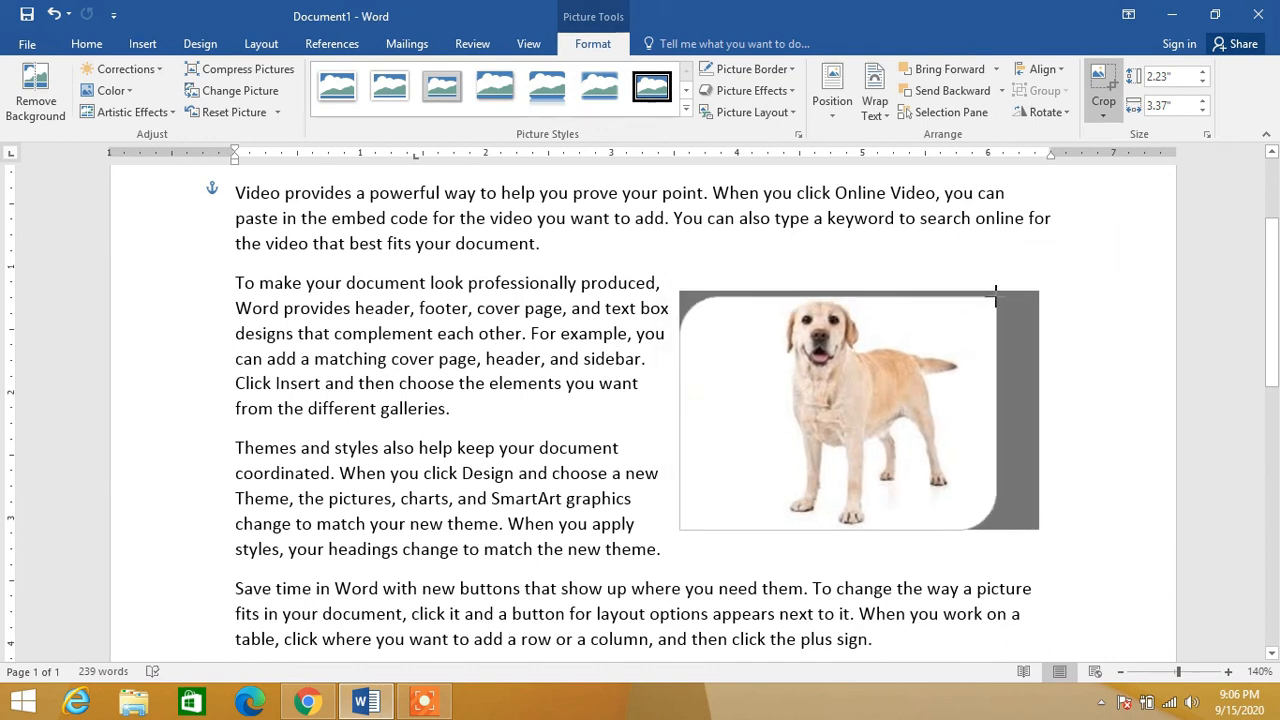
drag(1052, 430, 1051, 455)
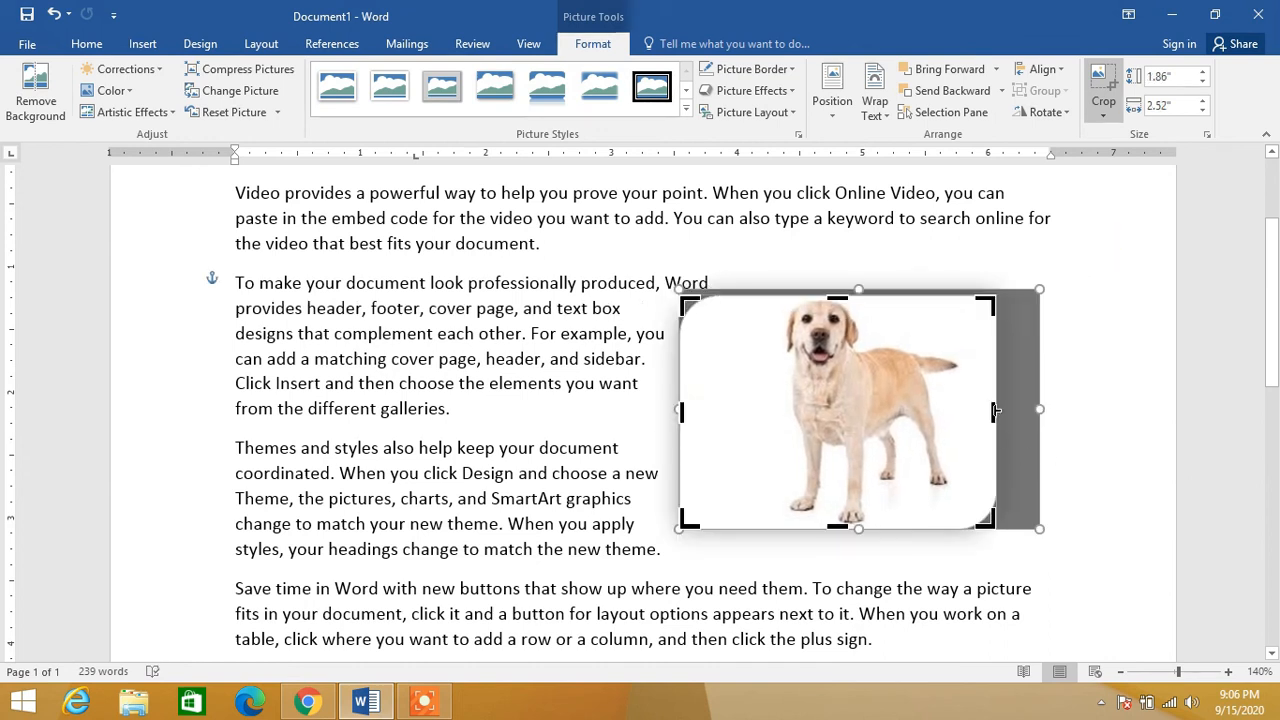
drag(993, 408, 977, 408)
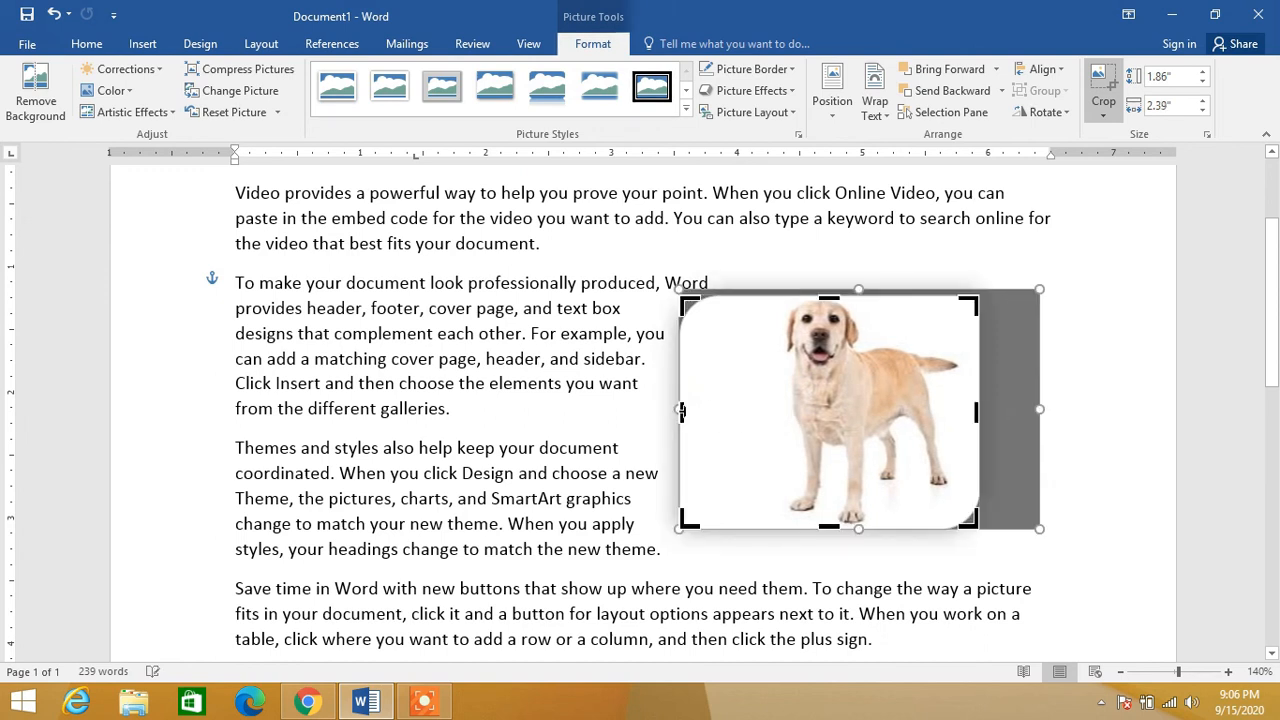
drag(684, 408, 725, 405)
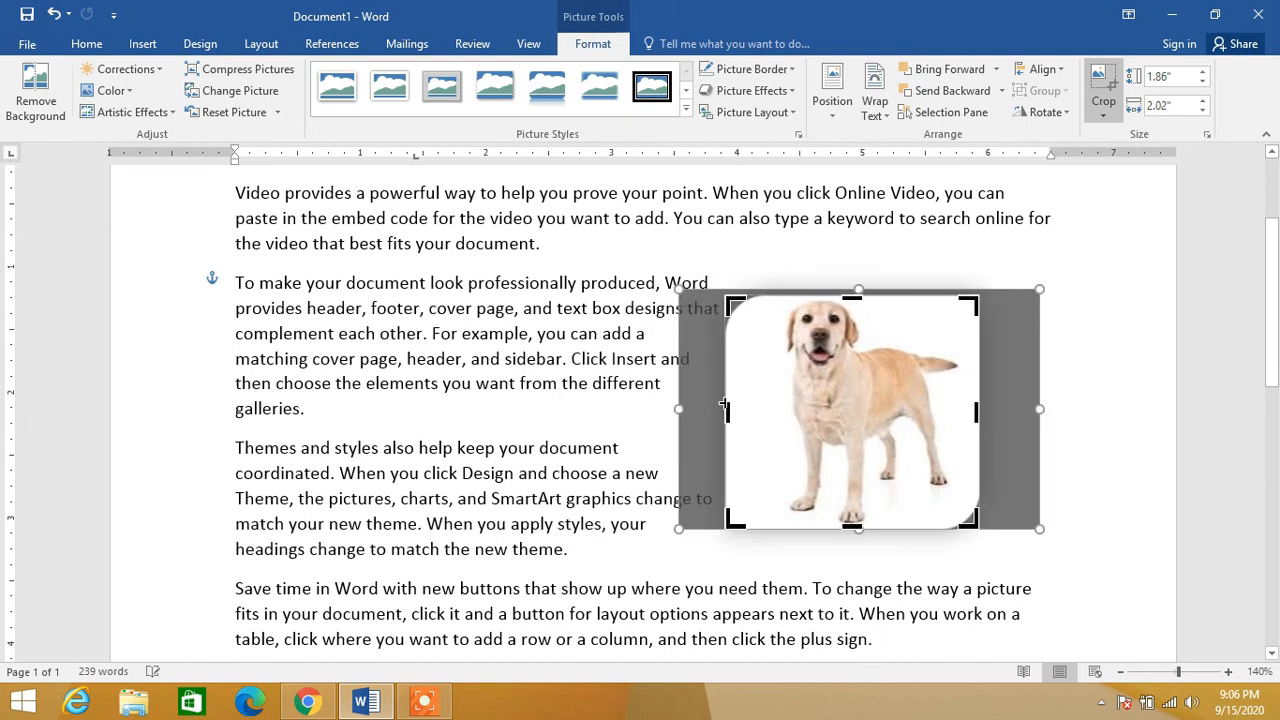
- Adjust the cropped dog picture's height to 2 in and finish cropping
click(1203, 73)
click(1203, 73)
click(1203, 73)
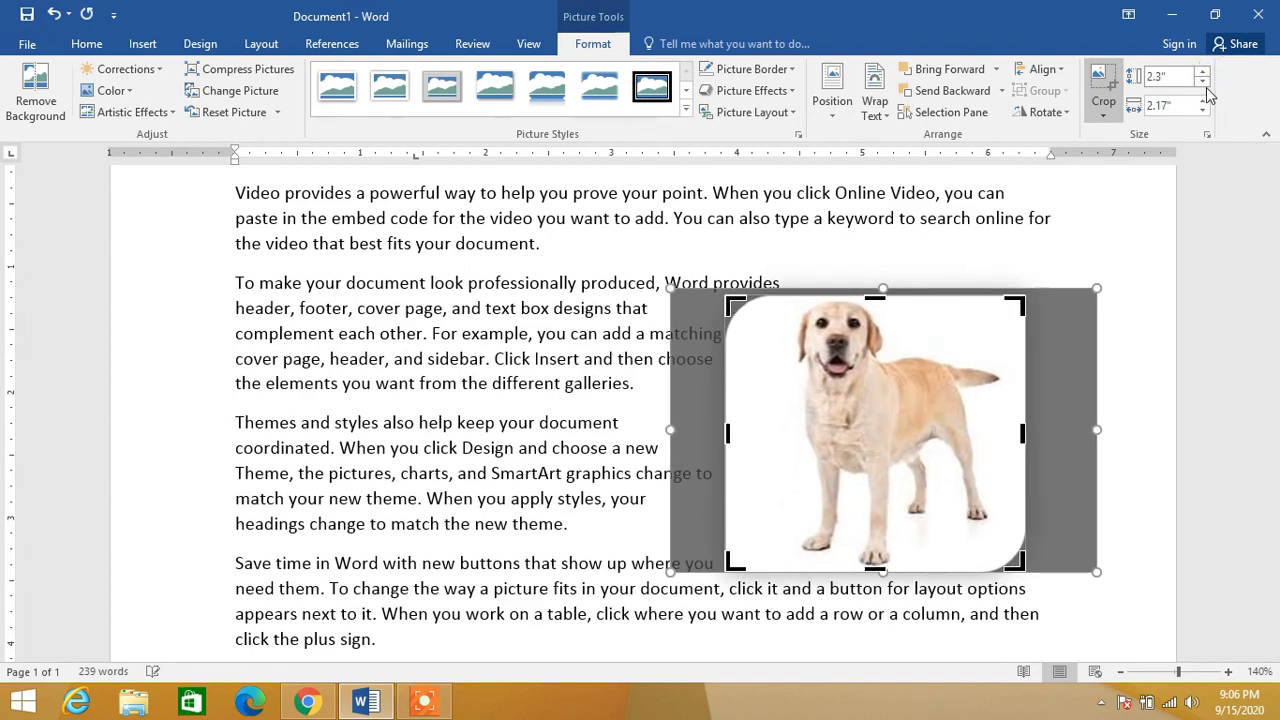
click(1203, 73)
click(1204, 84)
click(1204, 84)
click(1204, 84)
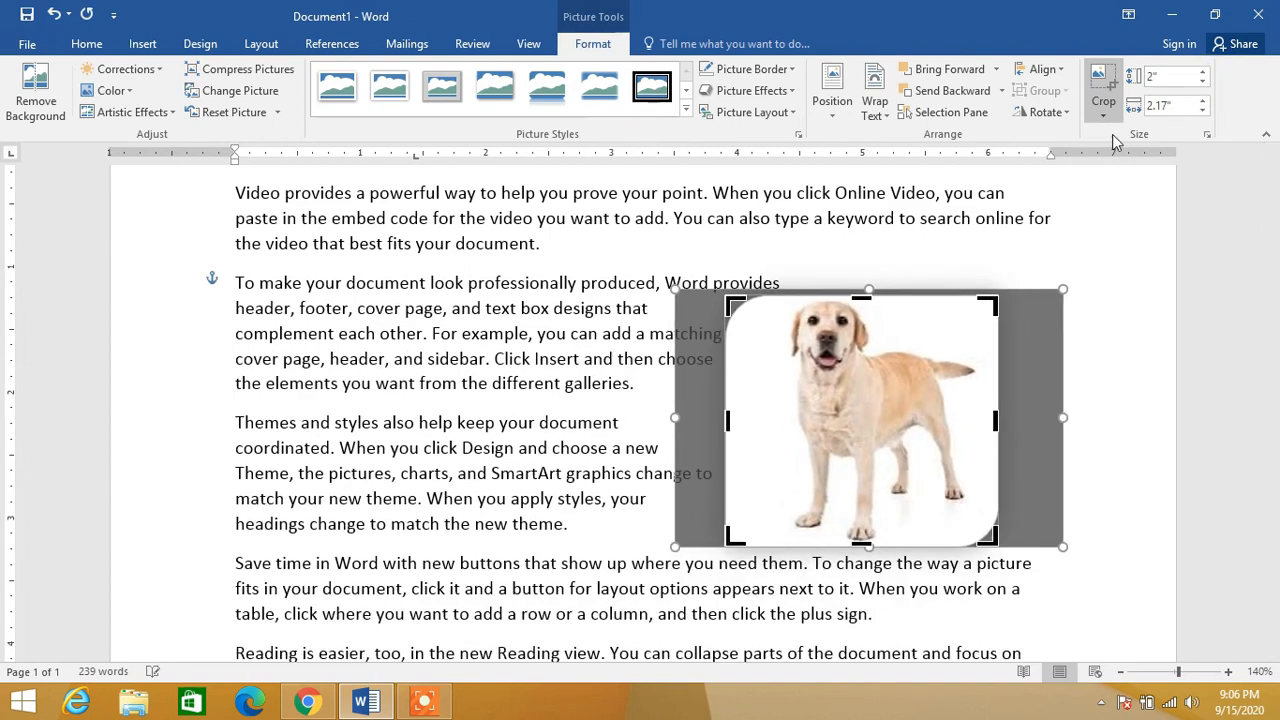
click(1089, 278)
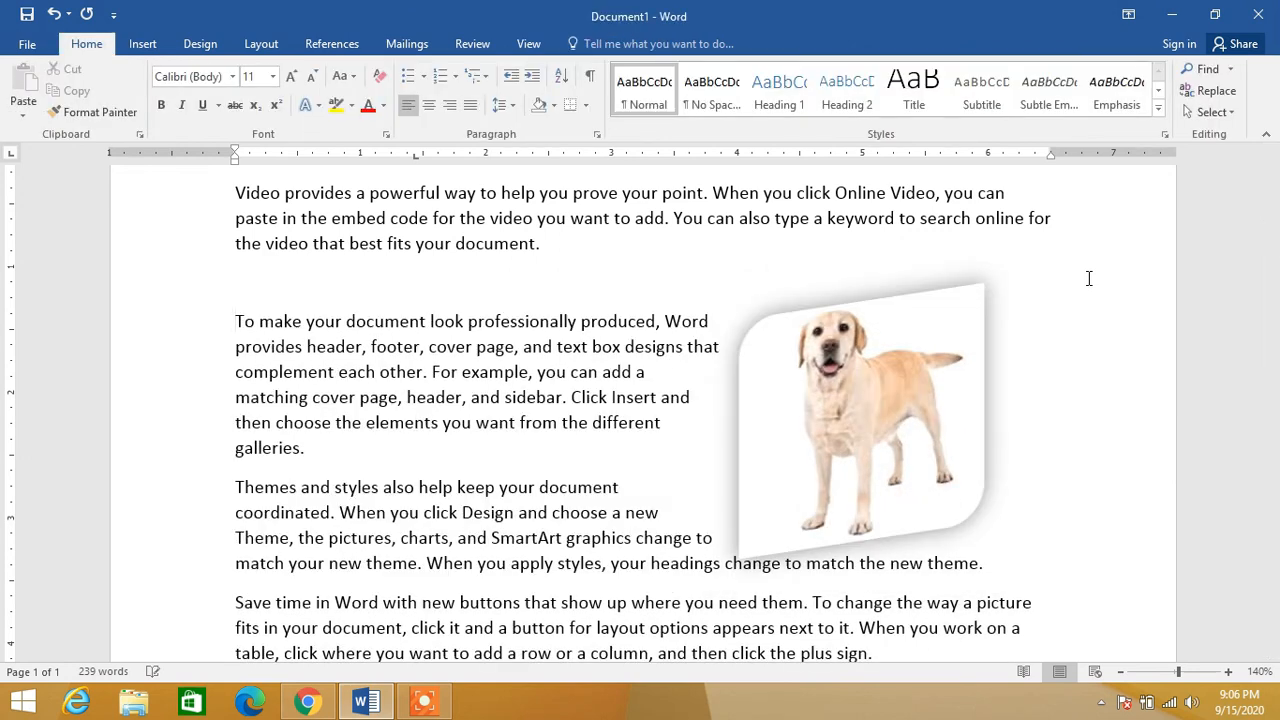
- Select the dog picture again and increase its height to 2.5 in
click(960, 381)
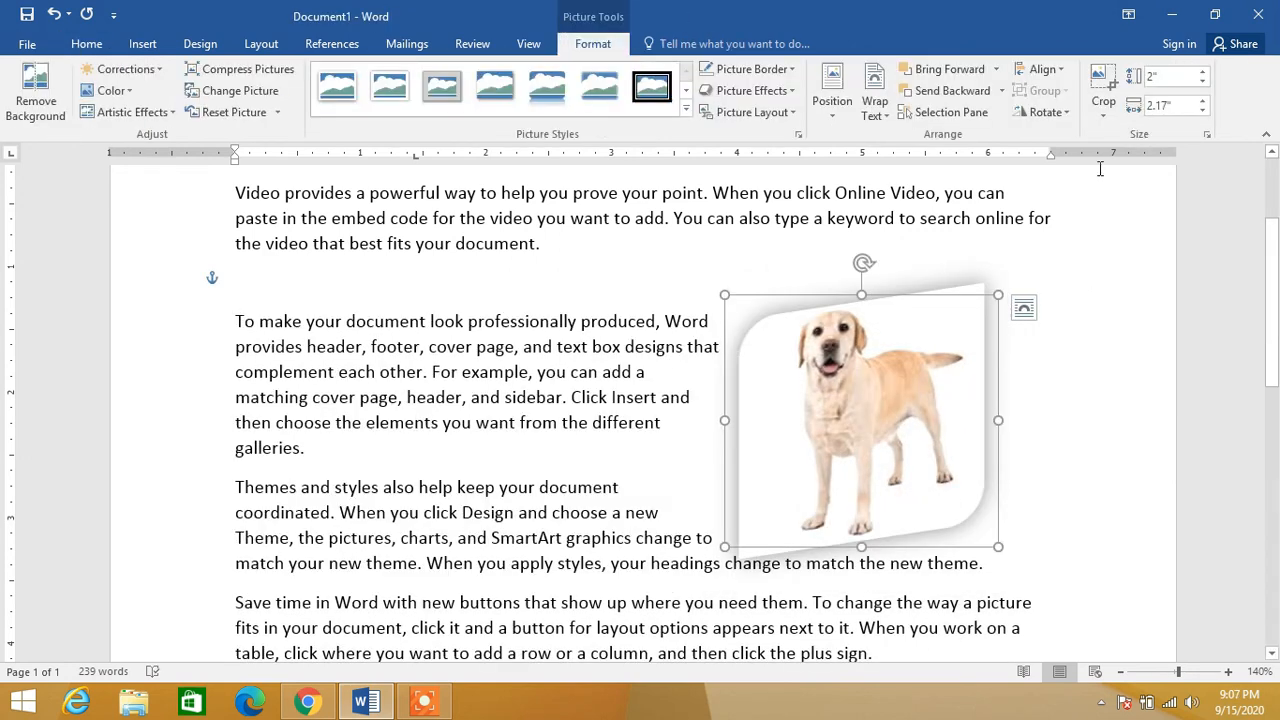
click(1203, 76)
click(1203, 76)
click(1203, 76)
click(1203, 76)
click(1203, 76)
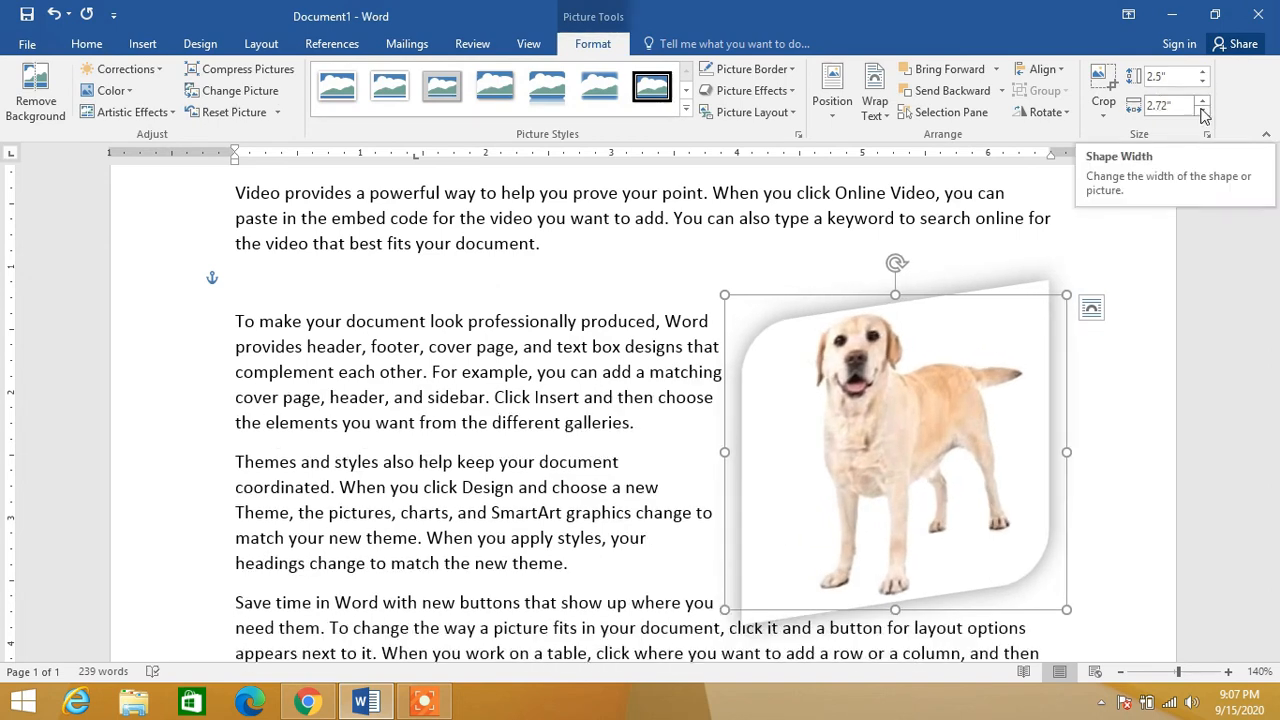
- Reduce the dog picture's width to 2.2 in
click(1202, 110)
click(1202, 110)
click(1202, 110)
click(1202, 110)
click(1202, 110)
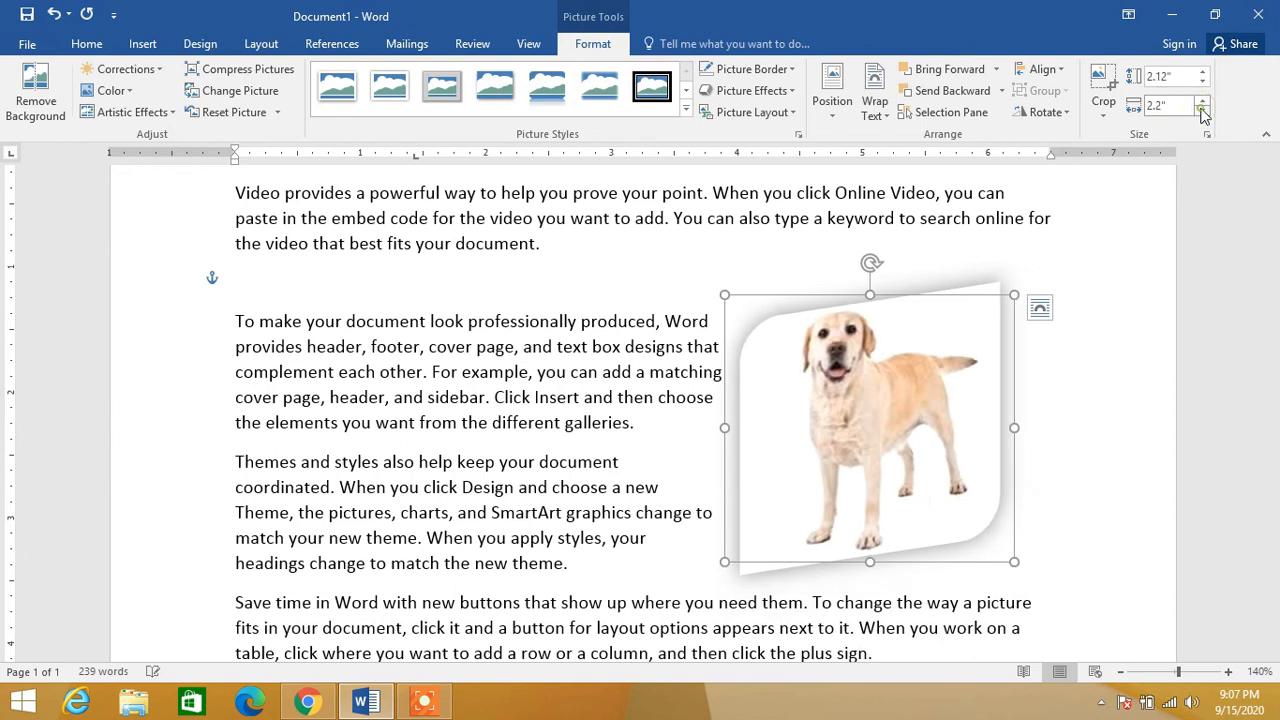
- Set the dog picture's height to 2.3 in and enlarge it freehand from its upper-left corner to about 2.62 in by 2.85 in
click(1202, 76)
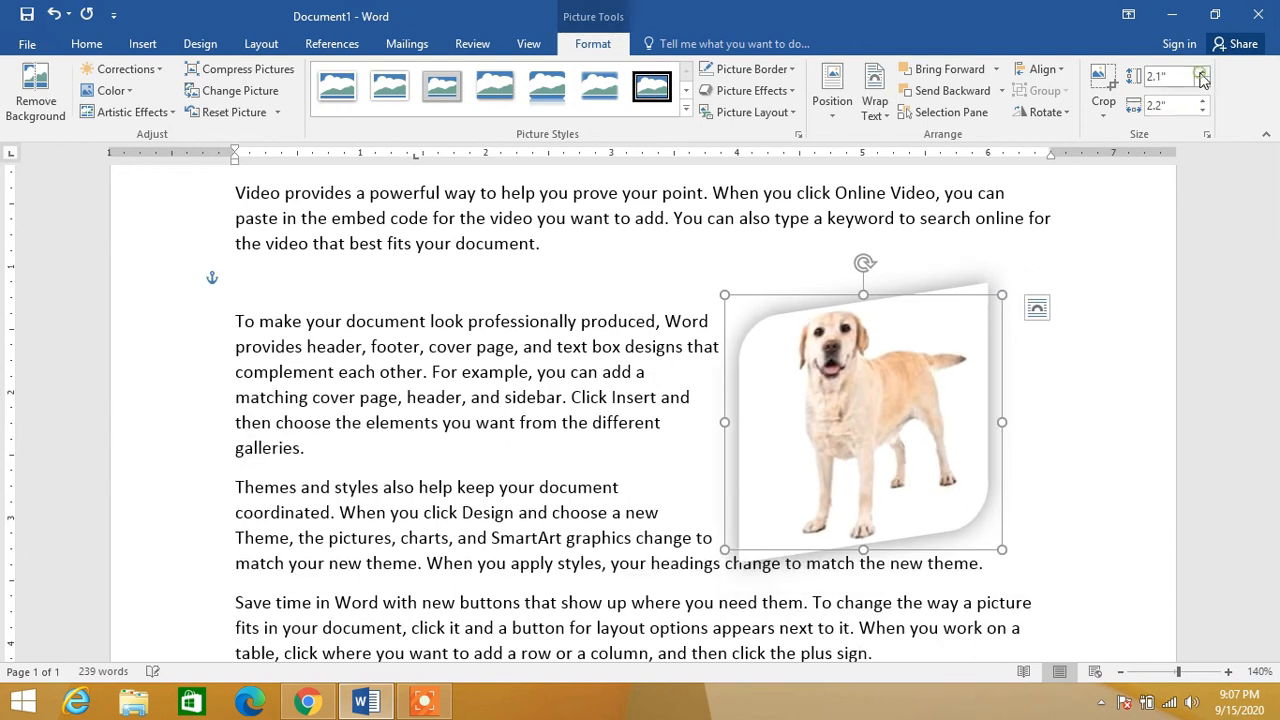
click(1202, 76)
click(1205, 76)
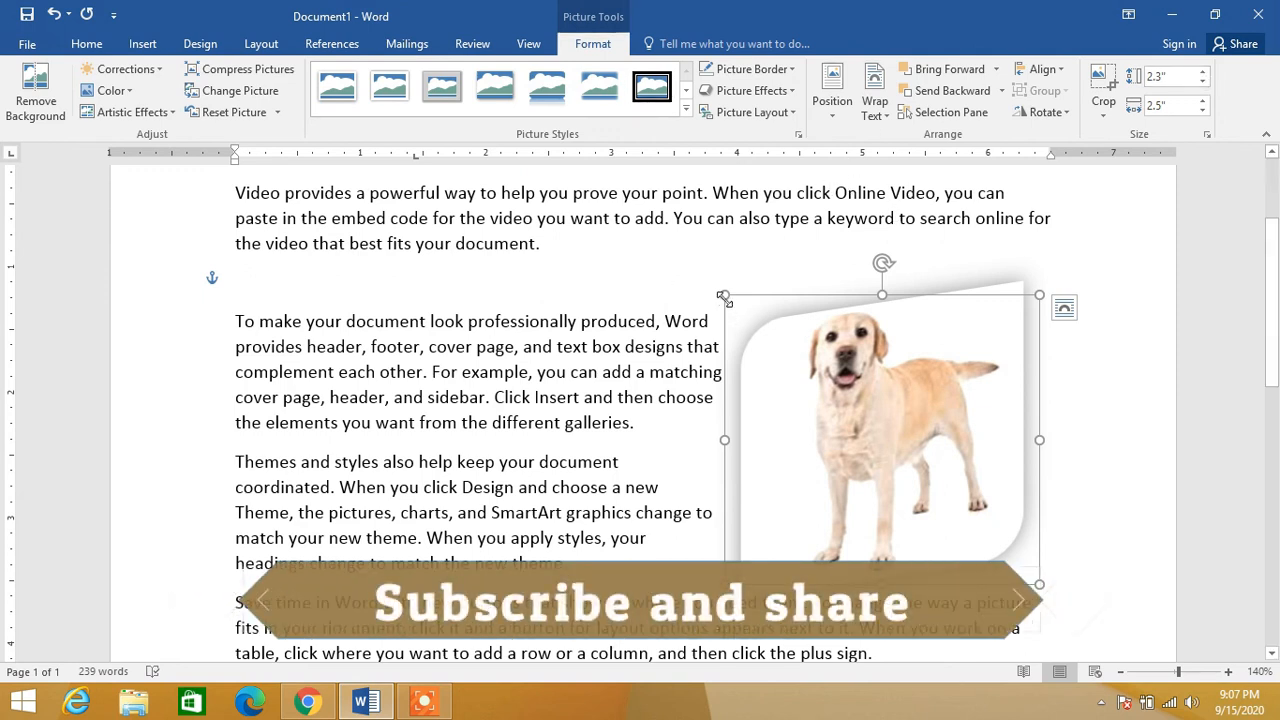
drag(723, 297, 680, 300)
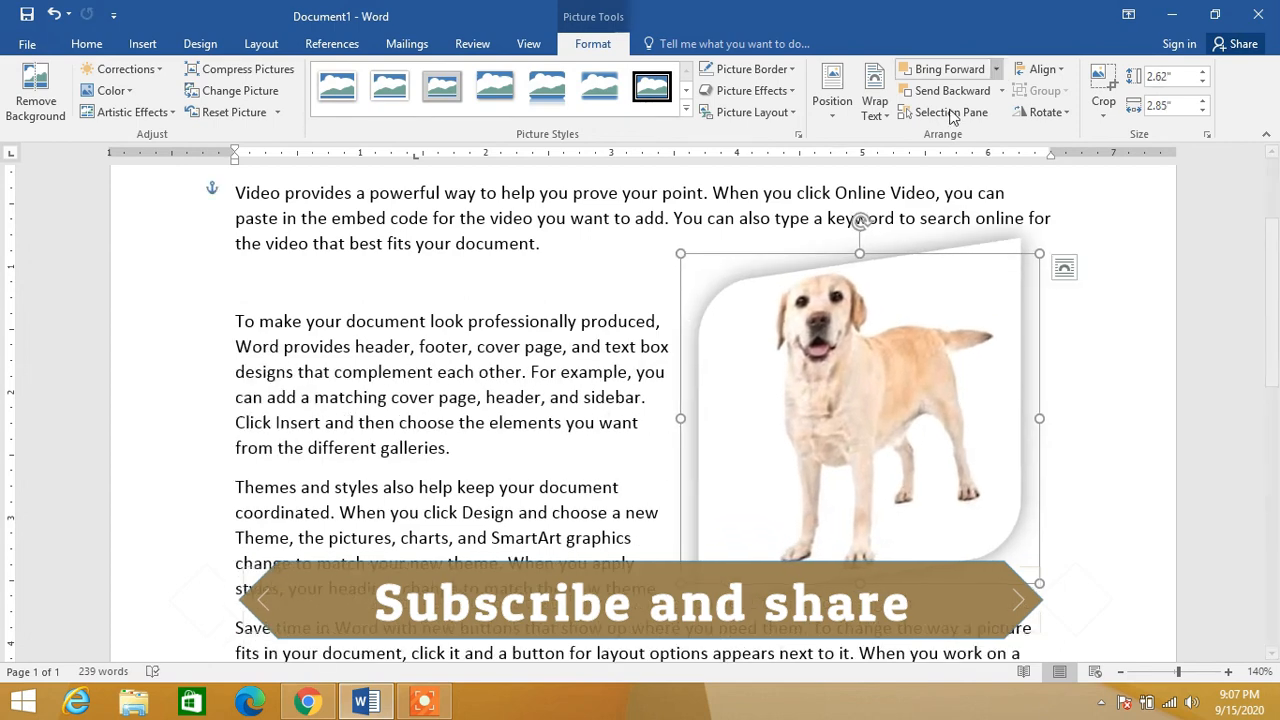